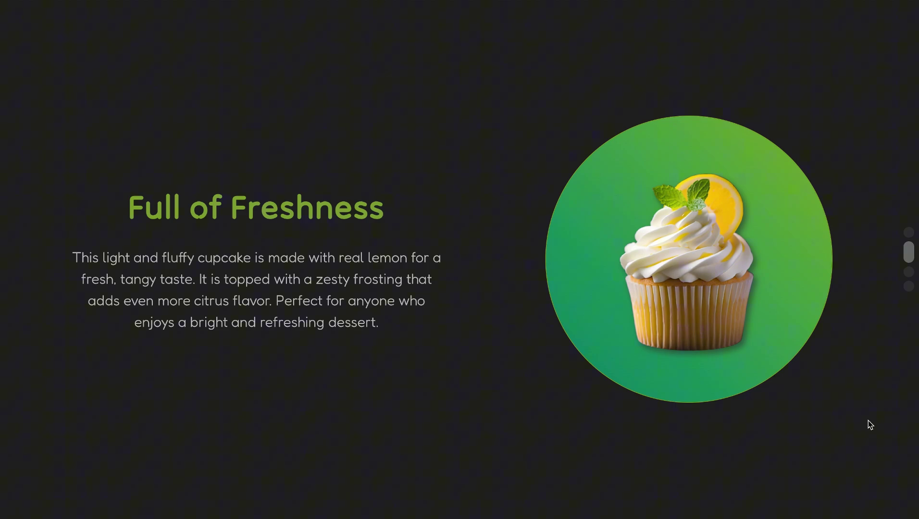
pyautogui.scroll(-1, 869, 424)
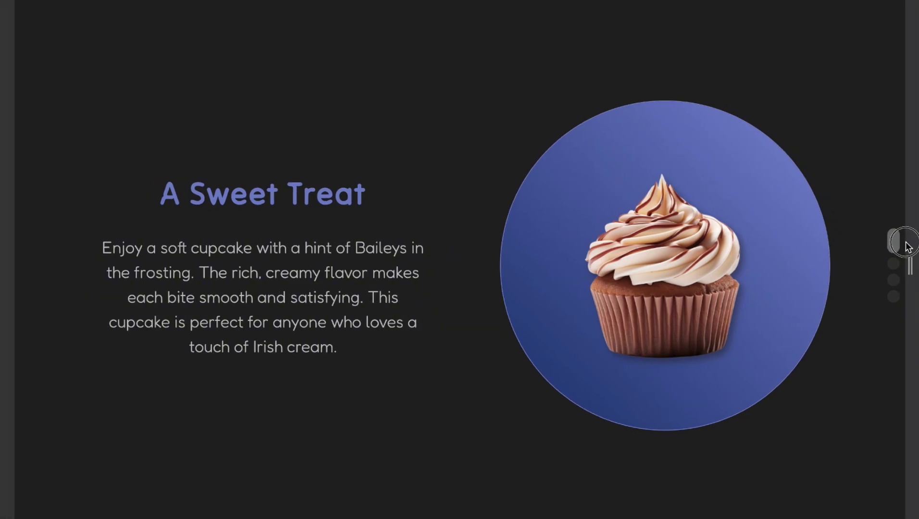
# Narrow the Chrome window to preview the finished cupcake slider's stacked layout.
pyautogui.moveTo(804, 245)
pyautogui.mouseDown()
pyautogui.moveTo(595, 252)
pyautogui.moveTo(611, 229)
pyautogui.moveTo(913, 274)
pyautogui.mouseUp()
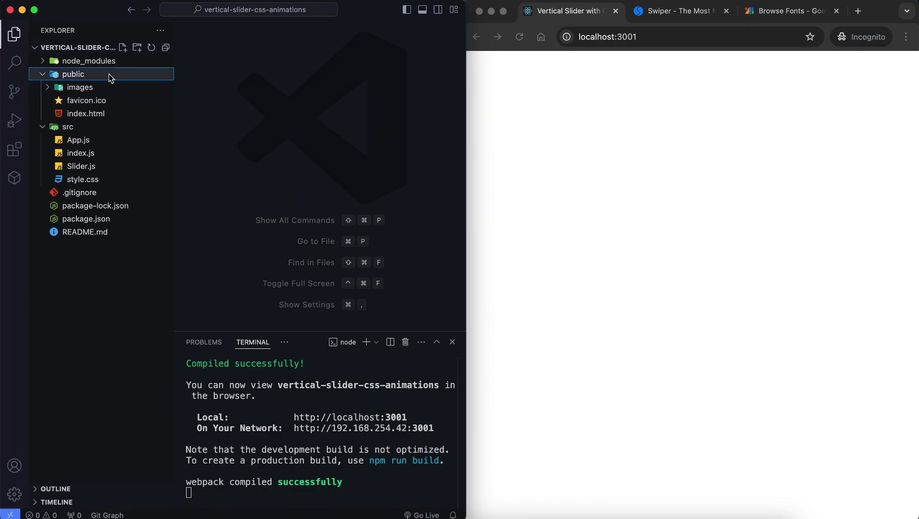
# Glance at public/images, open src/index.js, and hide the sidebar to widen the editor.
pyautogui.click(108, 91)
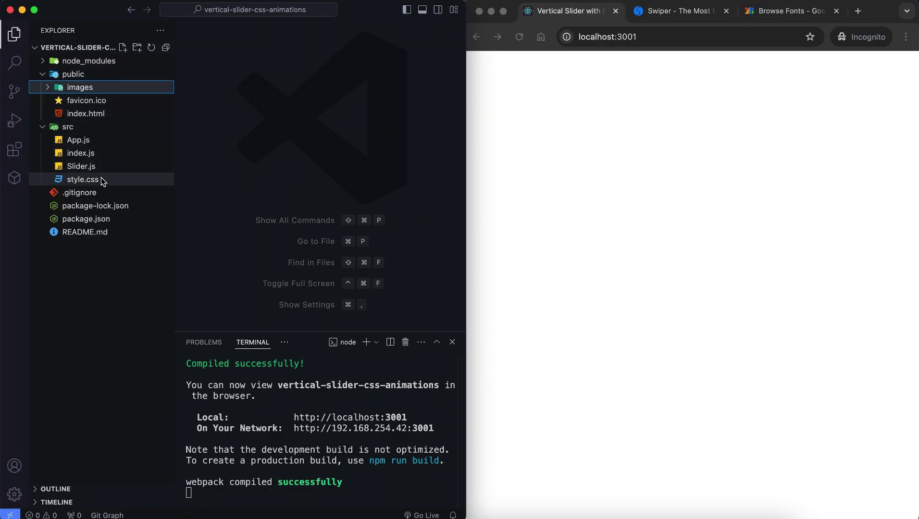
pyautogui.click(127, 156)
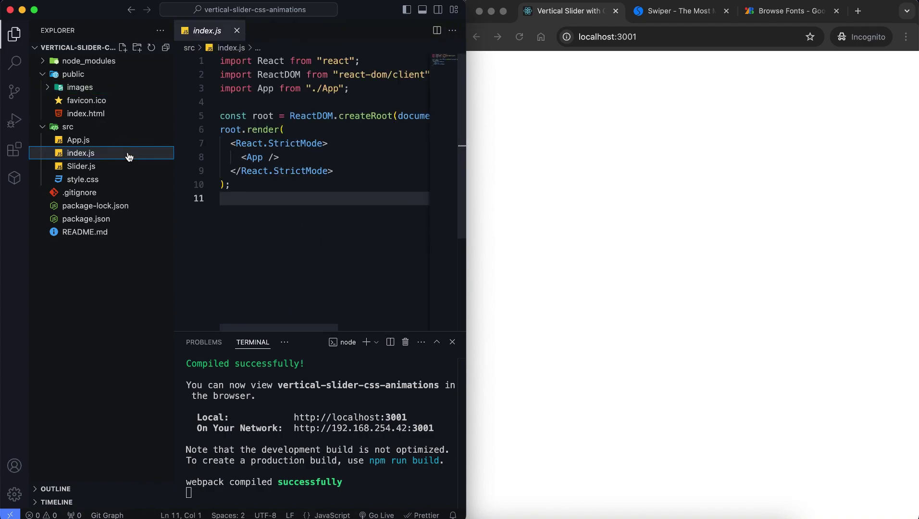
pyautogui.press('super+b')
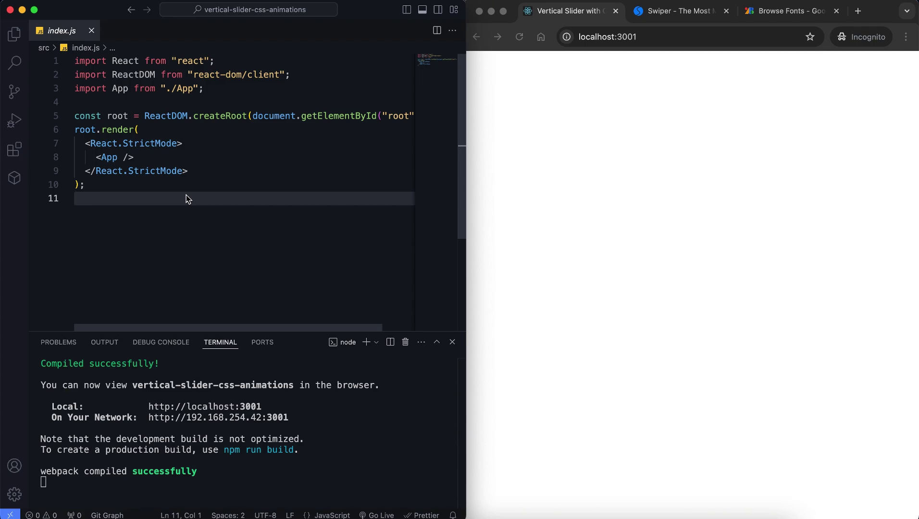
# In App.js, import Slider from './Slider' and render <Slider /> inside the App div.
pyautogui.click(14, 34)
pyautogui.click(97, 145)
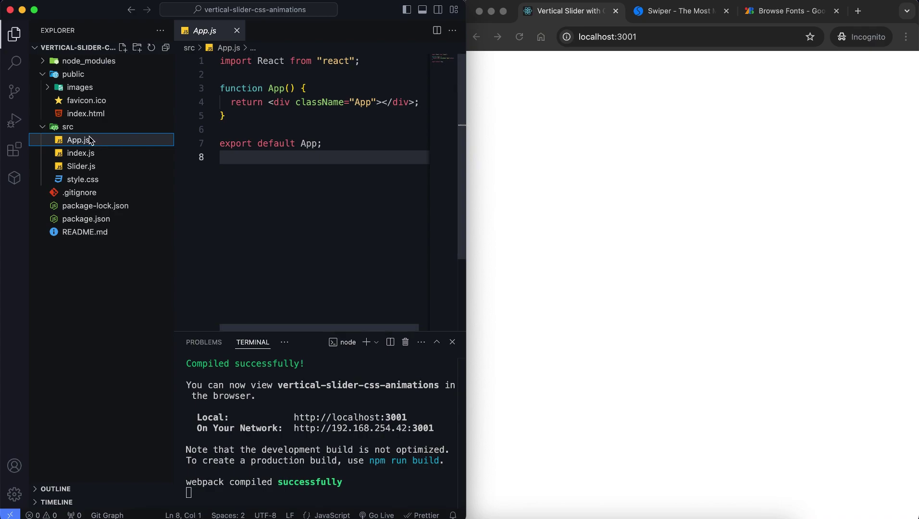
pyautogui.press('super+b')
pyautogui.click(222, 67)
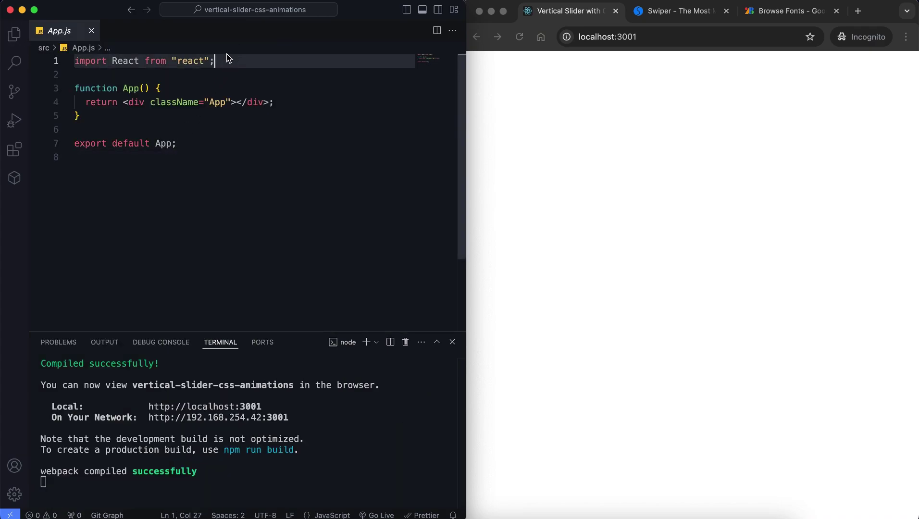
pyautogui.press('Return')
pyautogui.write('import Slider ')
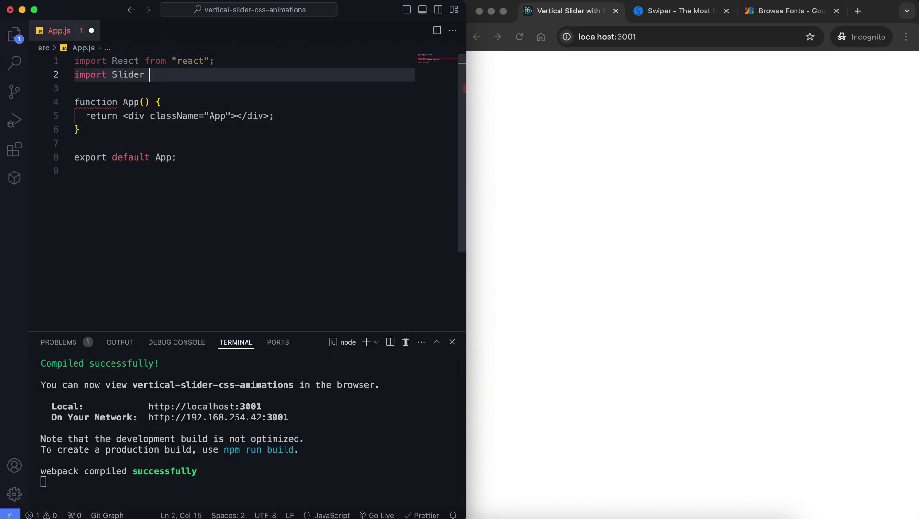
pyautogui.write('from "./S')
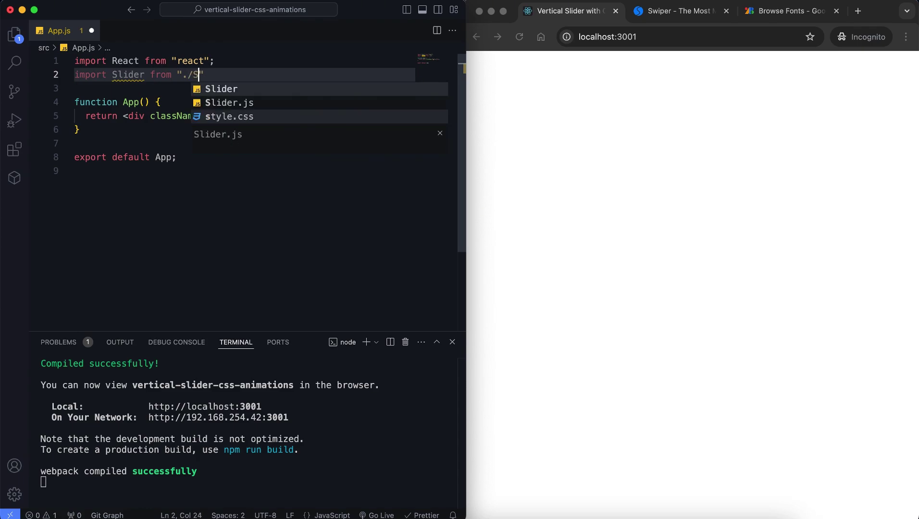
pyautogui.write('lider')
pyautogui.click(230, 115)
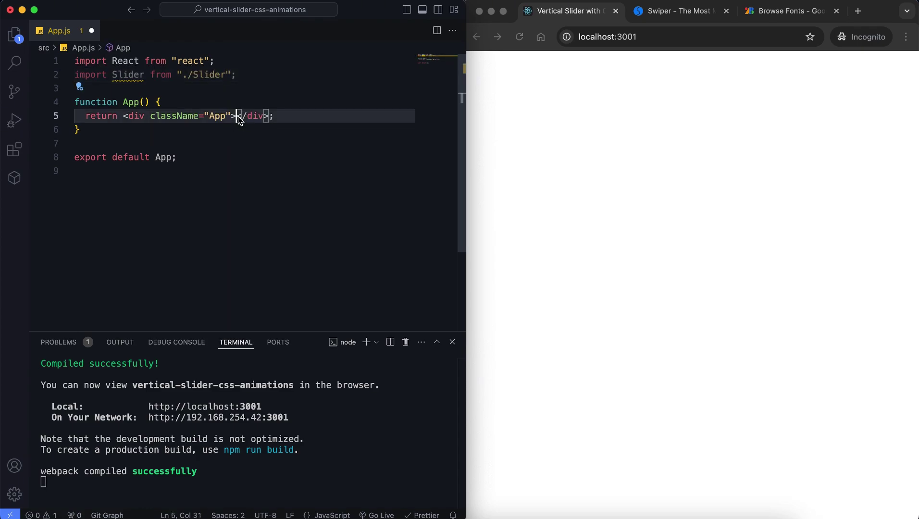
pyautogui.press('Return')
pyautogui.write('<Slider')
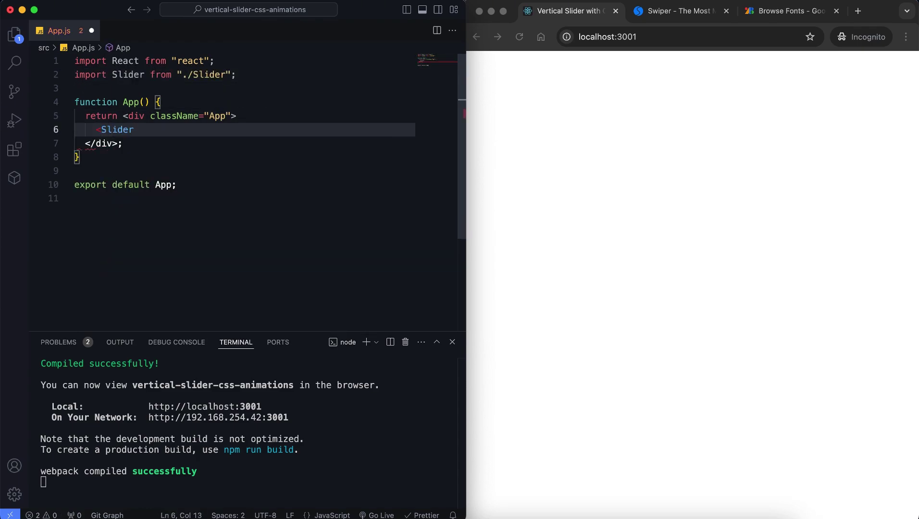
# Save App.js, stop the development server and clear the terminal.
pyautogui.press('super+s')
pyautogui.click(251, 491)
pyautogui.hotkey('ctrl', 'c')
pyautogui.press('super+k')
pyautogui.write('nimations % npm start')
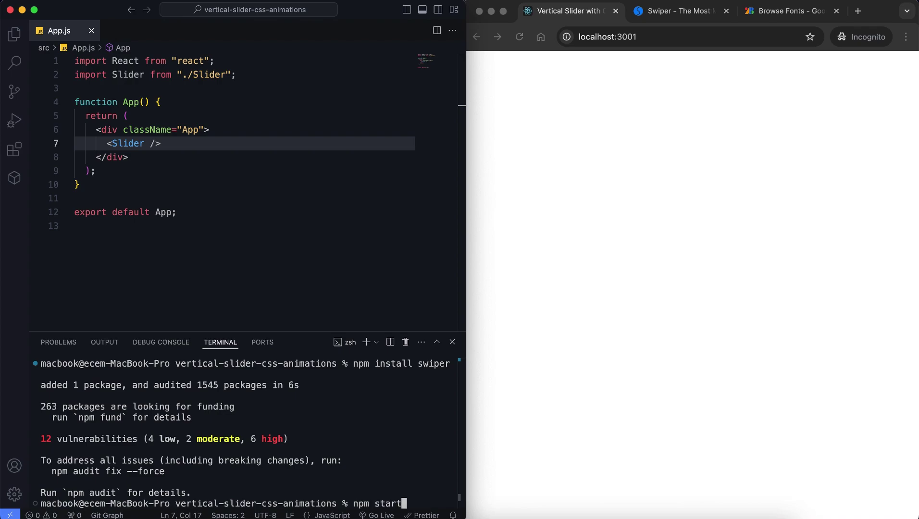
# Restart the dev server with npm start, shrink the terminal panel and show the file tree.
pyautogui.press('Return')
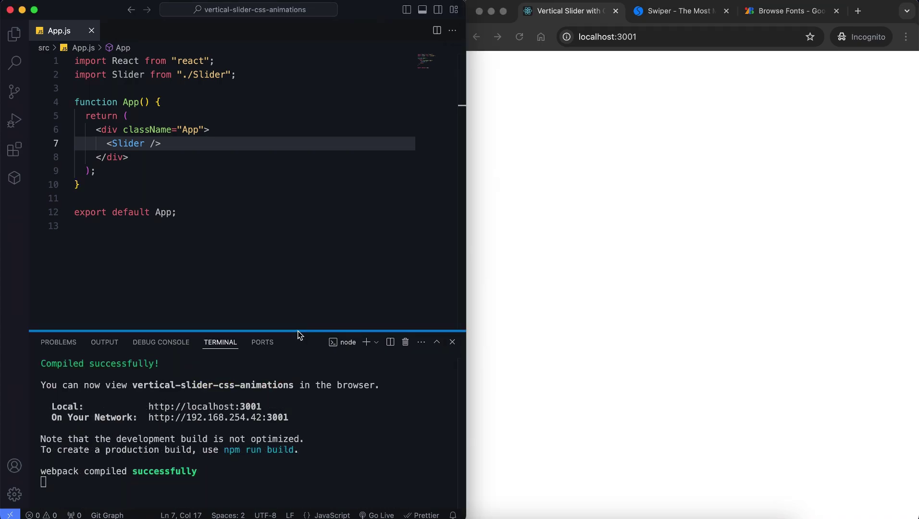
pyautogui.moveTo(298, 332); pyautogui.dragTo(290, 458)
pyautogui.press('super+b')
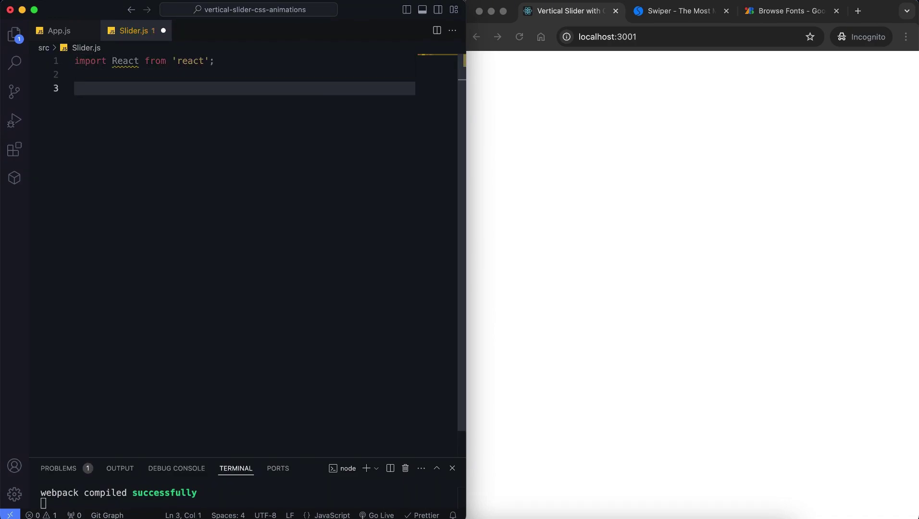
pyautogui.write('exp')
pyautogui.press('Return')
# Finish the React import in Slider.js and remove the component's placeholder parameter.
pyautogui.hotkey('shift', 'Tab')
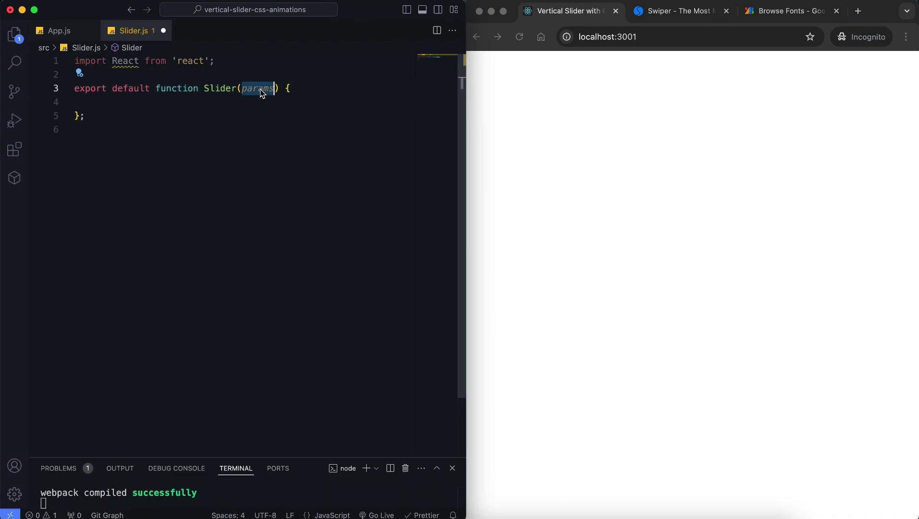
pyautogui.press('BackSpace')
# Copy the Swiper and Swiper CSS imports from the Swiper React docs into Slider.js, then save.
pyautogui.click(675, 10)
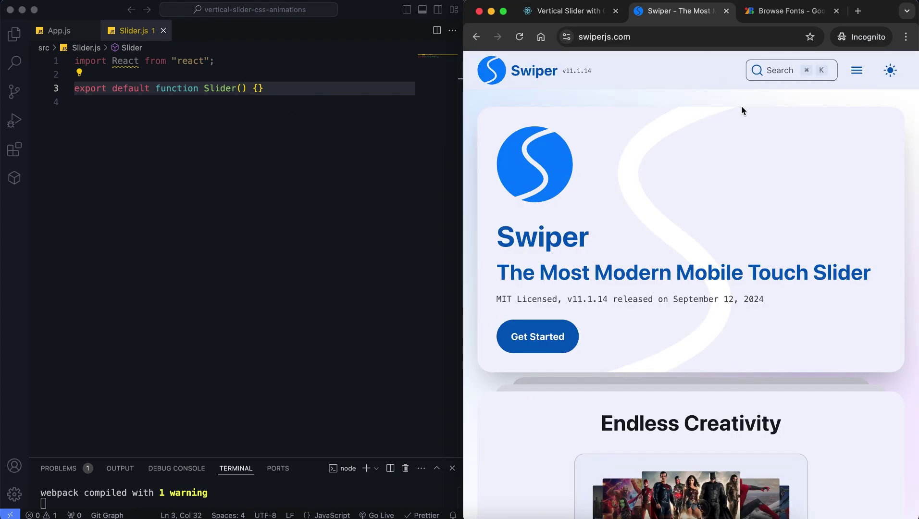
pyautogui.click(856, 70)
pyautogui.click(831, 159)
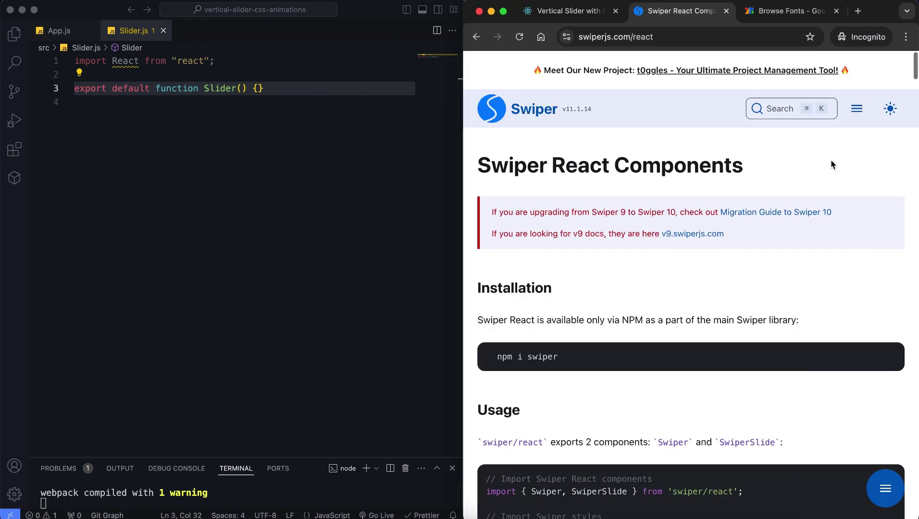
pyautogui.scroll(-5, 813, 159)
pyautogui.scroll(-3, 813, 159)
pyautogui.moveTo(587, 162); pyautogui.dragTo(488, 126)
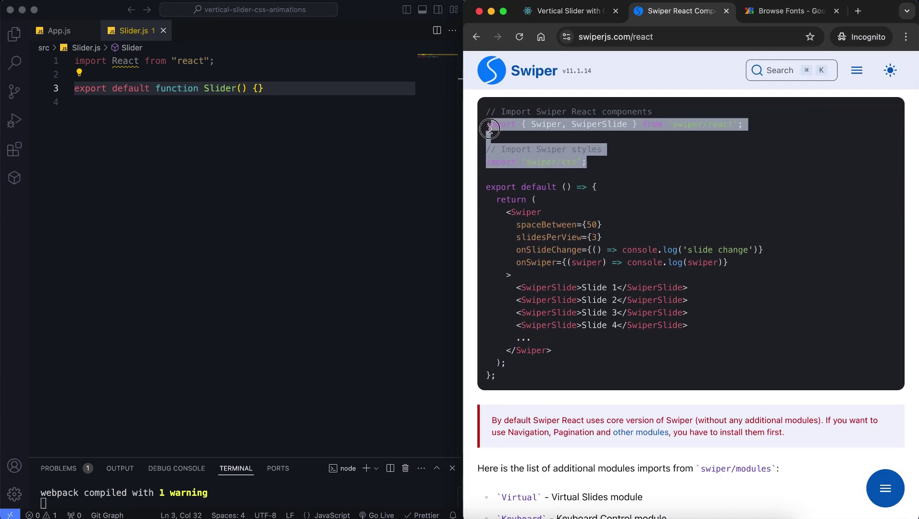
pyautogui.click(611, 175)
pyautogui.click(230, 60)
pyautogui.press('Return')
pyautogui.press('super+v')
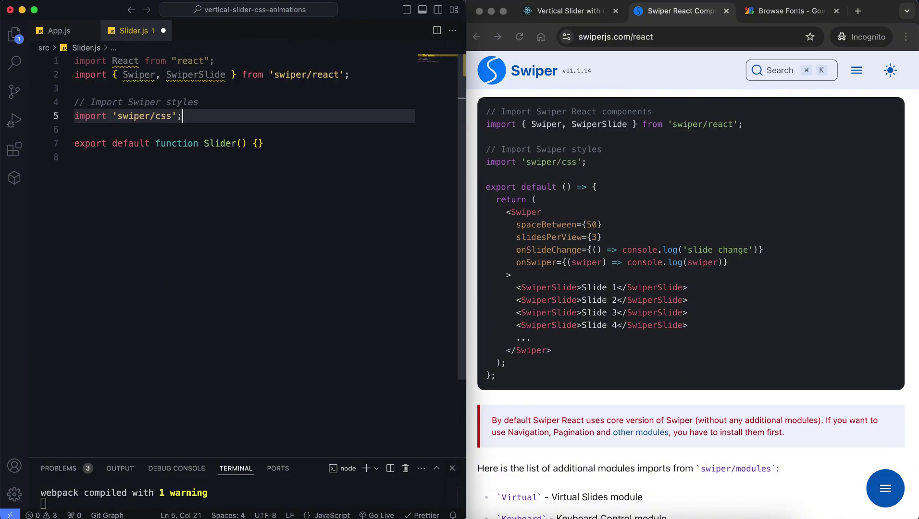
pyautogui.moveTo(193, 103); pyautogui.dragTo(51, 92)
pyautogui.press('BackSpace')
pyautogui.press('BackSpace')
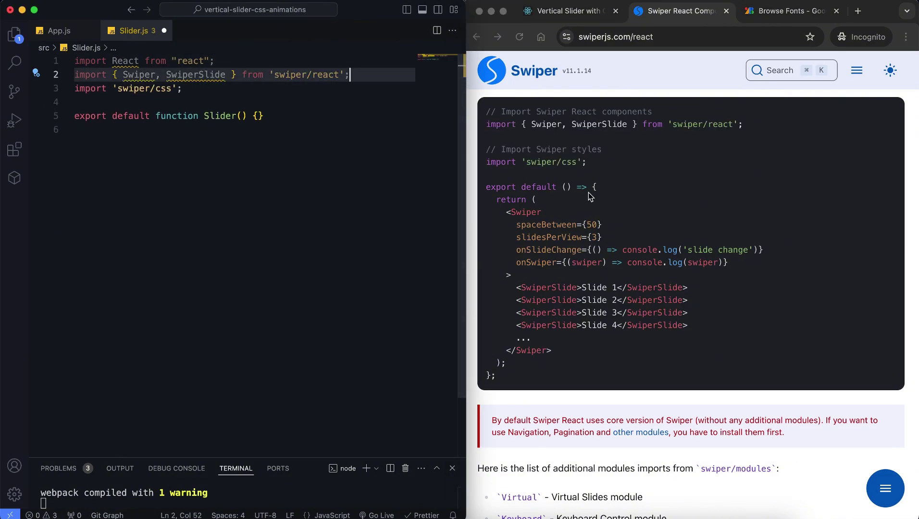
pyautogui.press('super+s')
# Paste the docs' example Swiper markup into the Slider function body and save.
pyautogui.moveTo(529, 366); pyautogui.dragTo(498, 213)
pyautogui.click(502, 215)
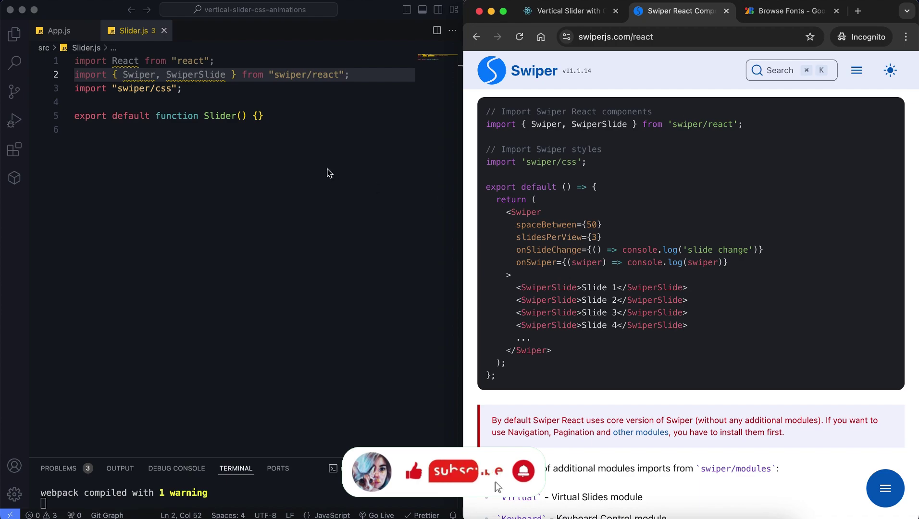
pyautogui.click(259, 115)
pyautogui.press('Return')
pyautogui.press('super+v')
pyautogui.press('super+s')
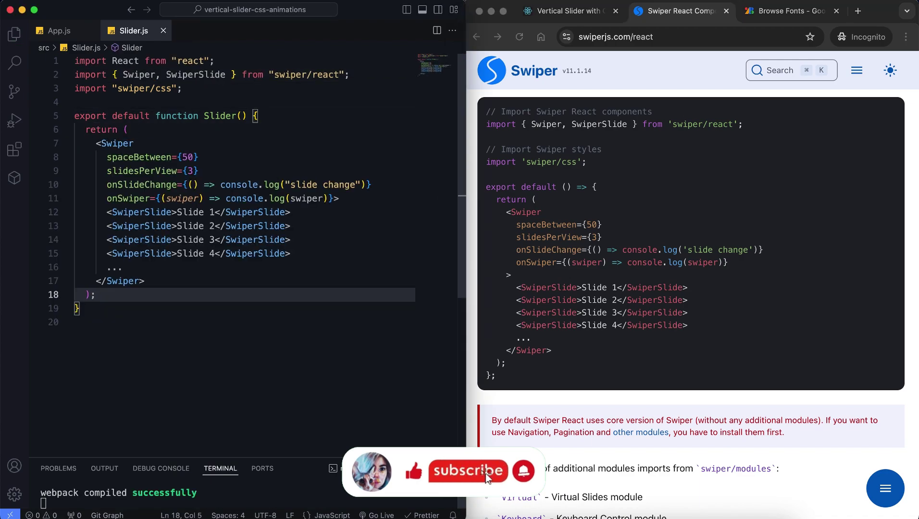
# Strip the example down to one empty SwiperSlide with no Swiper props, then save.
pyautogui.moveTo(131, 270); pyautogui.dragTo(106, 225)
pyautogui.press('BackSpace')
pyautogui.moveTo(176, 212); pyautogui.dragTo(216, 212)
pyautogui.press('BackSpace')
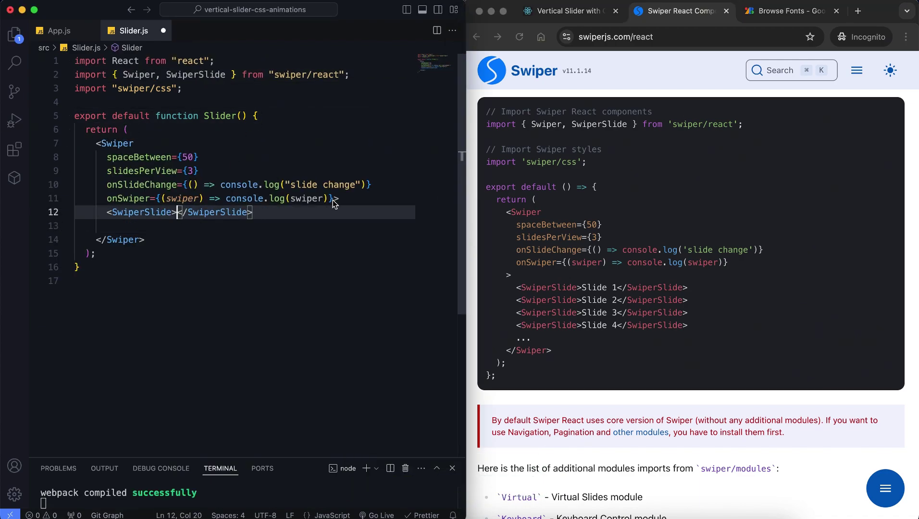
pyautogui.moveTo(339, 199); pyautogui.dragTo(106, 159)
pyautogui.press('BackSpace')
pyautogui.press('super+s')
pyautogui.scroll(-5, 506, 197)
pyautogui.scroll(-5, 558, 191)
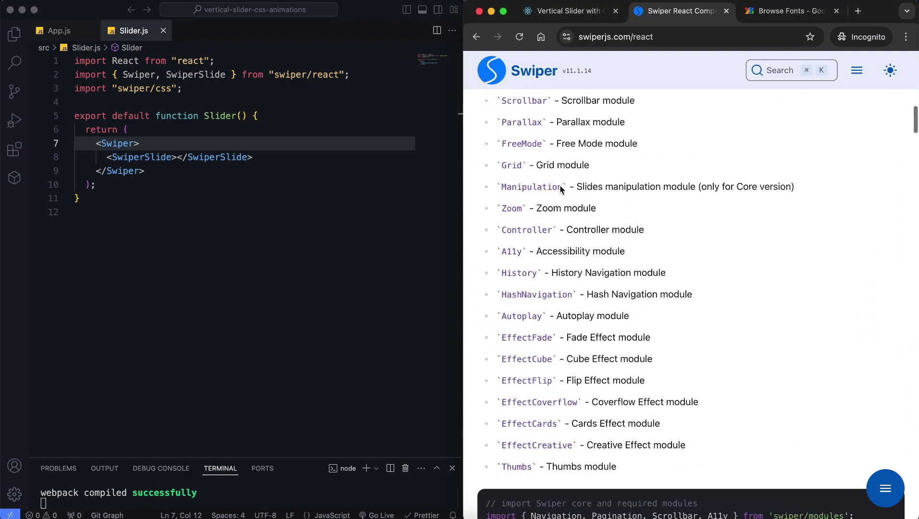
pyautogui.scroll(-5, 561, 189)
pyautogui.scroll(-2, 561, 189)
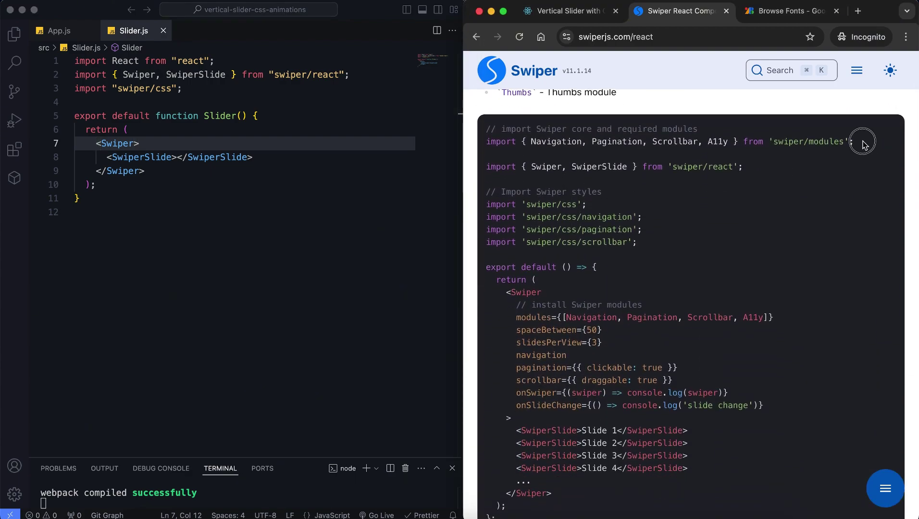
# Import only the Mousewheel and Pagination modules from Swiper, then save.
pyautogui.moveTo(862, 144); pyautogui.dragTo(486, 141)
pyautogui.press('super+c')
pyautogui.click(354, 74)
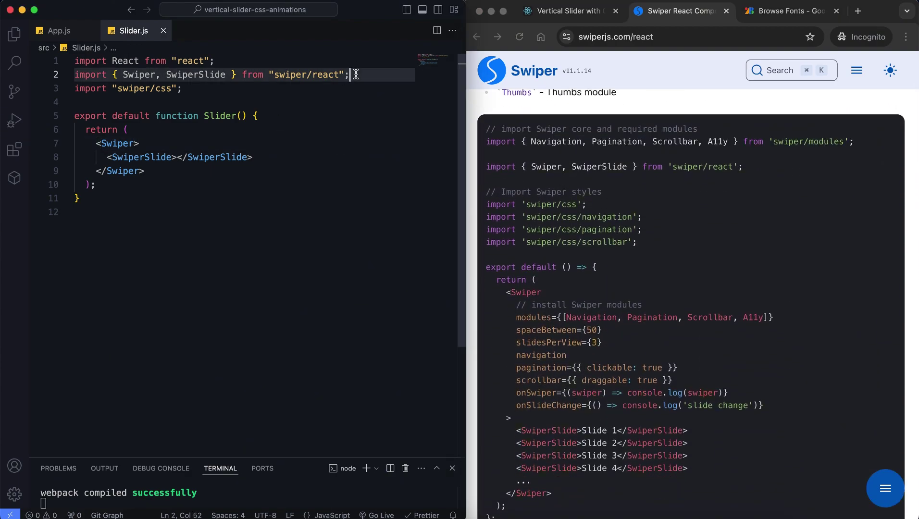
pyautogui.press('Return')
pyautogui.press('super+v')
pyautogui.moveTo(272, 91); pyautogui.dragTo(180, 91)
pyautogui.press('BackSpace')
pyautogui.write('Mo')
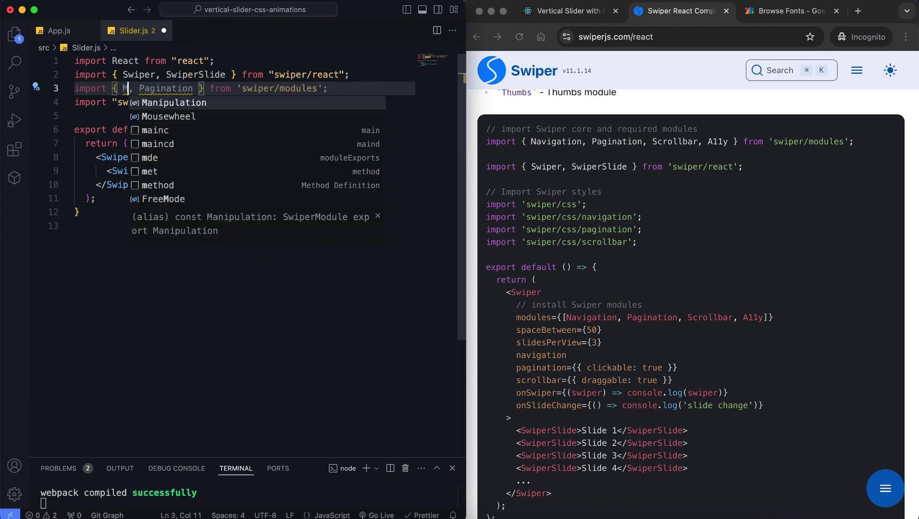
pyautogui.press('Return')
pyautogui.press('super+s')
# Add the Swiper pagination CSS import and start a line for the style.css import.
pyautogui.moveTo(638, 229); pyautogui.dragTo(486, 229)
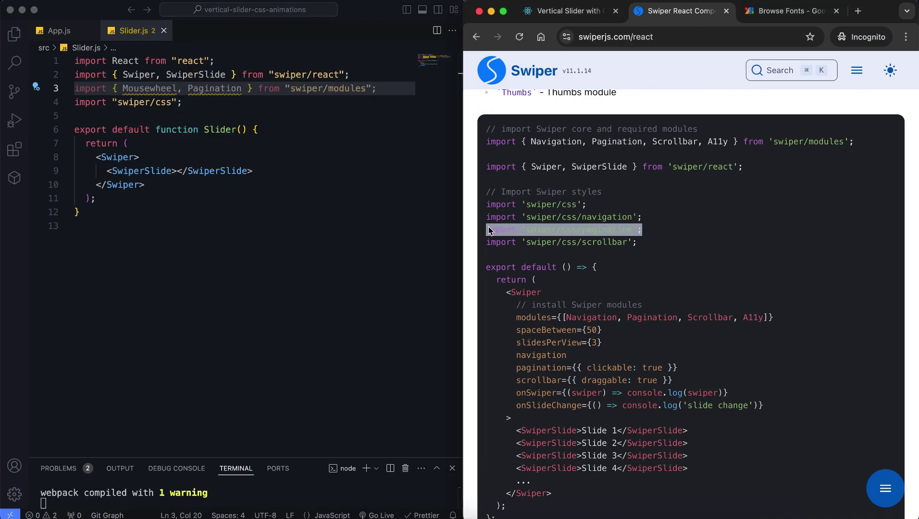
pyautogui.press('super+c')
pyautogui.click(215, 102)
pyautogui.press('Return')
pyautogui.press('super+v')
pyautogui.press('Return')
pyautogui.write('im')
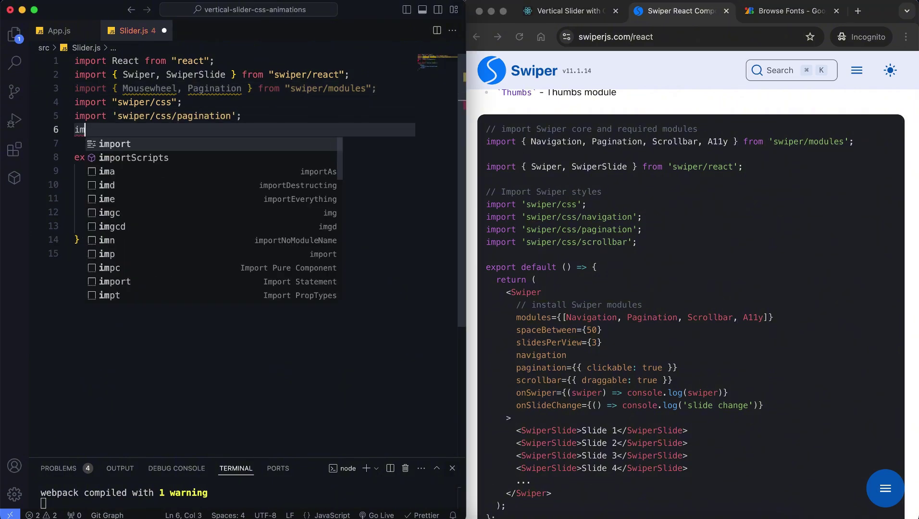
pyautogui.write('port "./style.css";')
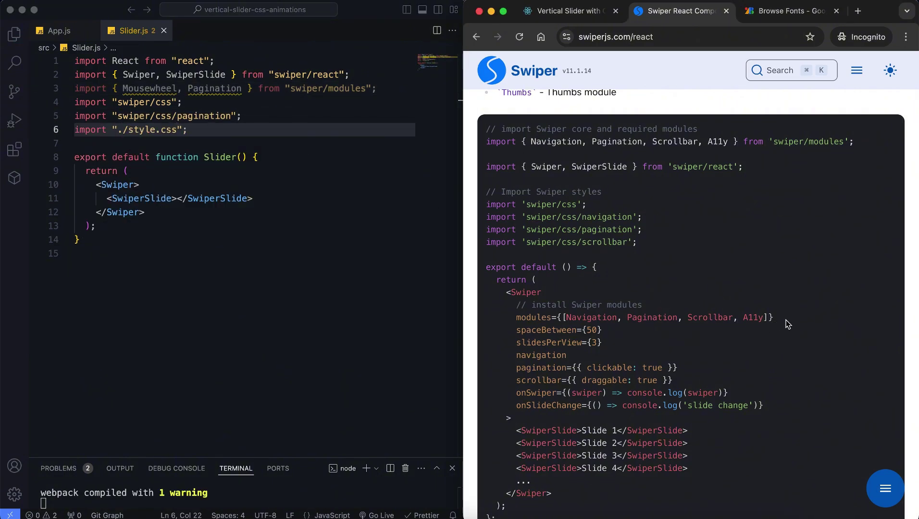
# Give the Swiper tag modules={[Mousewheel, Pagination]}.
pyautogui.moveTo(785, 322); pyautogui.dragTo(515, 321)
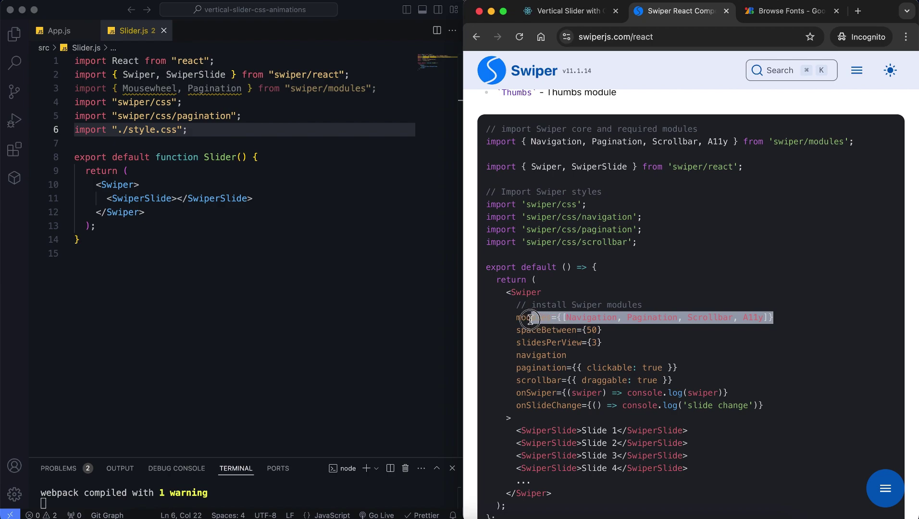
pyautogui.click(515, 321)
pyautogui.click(134, 185)
pyautogui.press('Return')
pyautogui.press('cmd+v')
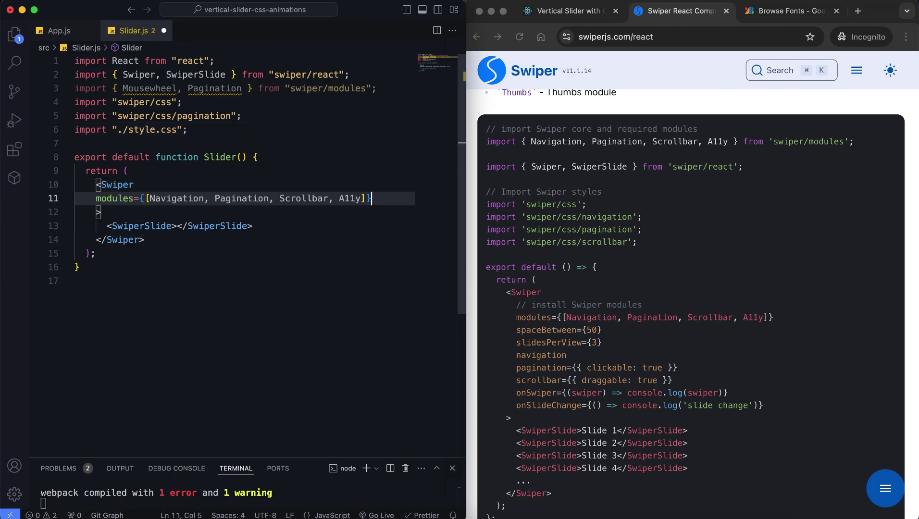
pyautogui.moveTo(244, 88); pyautogui.dragTo(121, 88)
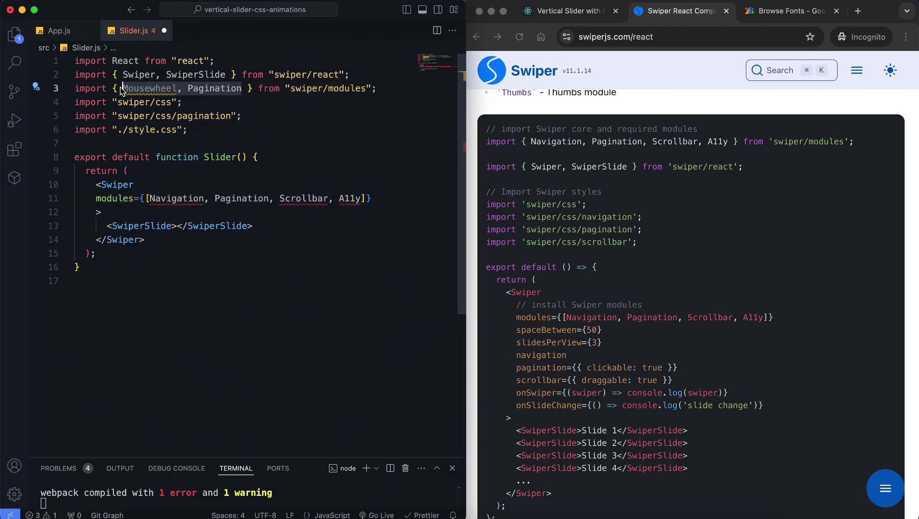
pyautogui.moveTo(367, 198); pyautogui.dragTo(148, 200)
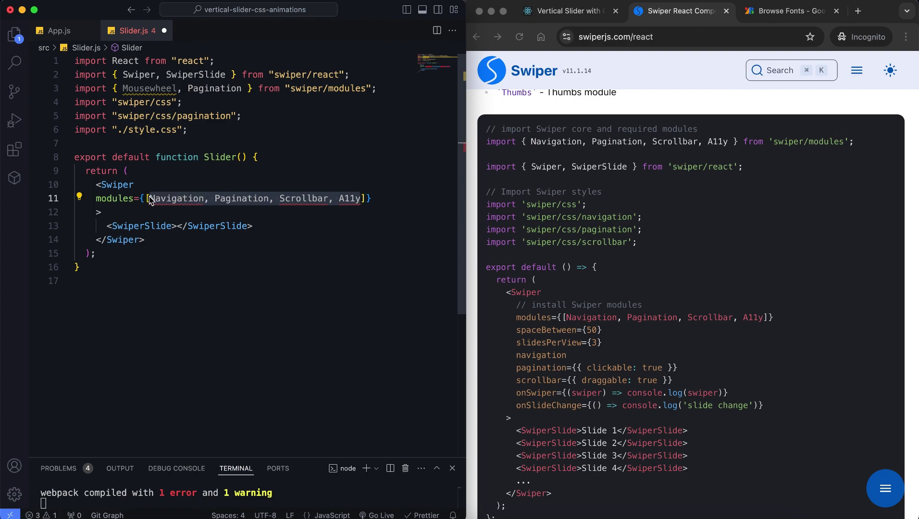
pyautogui.press('cmd+v')
# Set vertical direction, 800 ms speed, loop, clickable pagination and mousewheel sensitivity, then save.
pyautogui.press('cmd+Return')
pyautogui.write('direction={"')
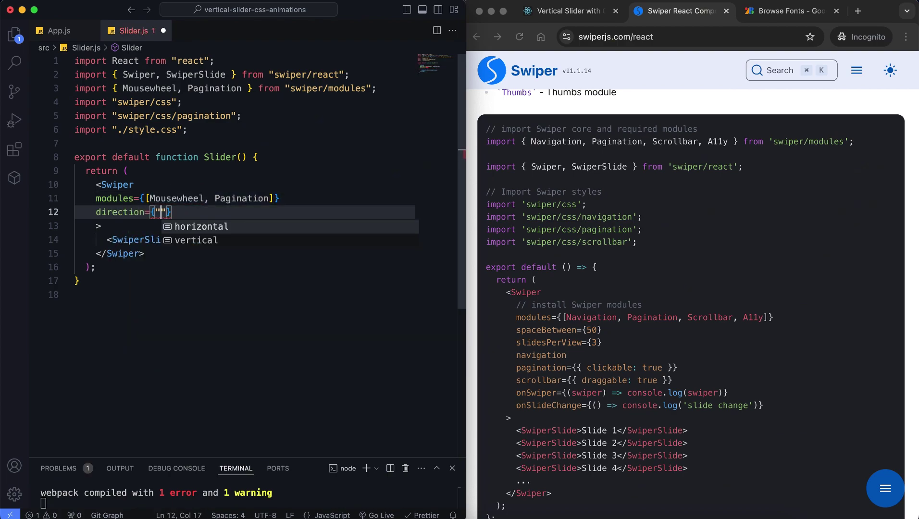
pyautogui.press('Escape')
pyautogui.press('cmd+Return')
pyautogui.write('spee')
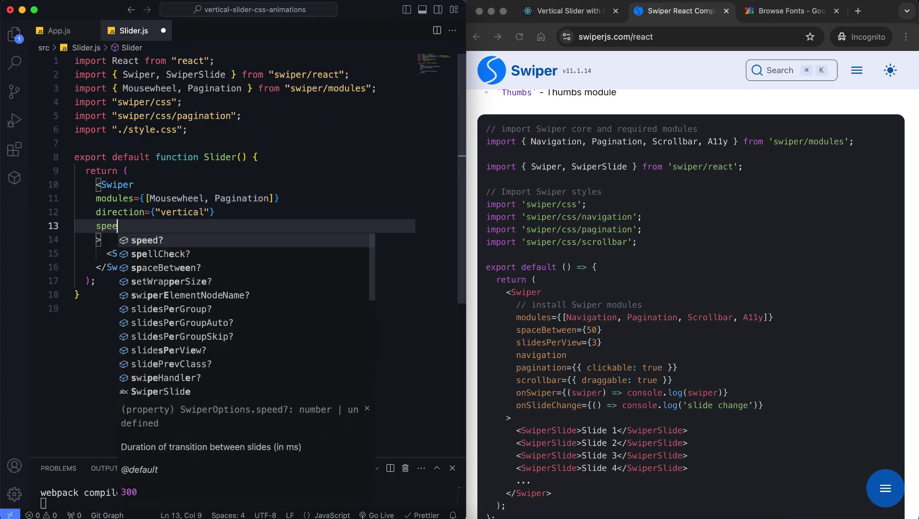
pyautogui.write('d={800')
pyautogui.press('super+Return')
pyautogui.write('loop')
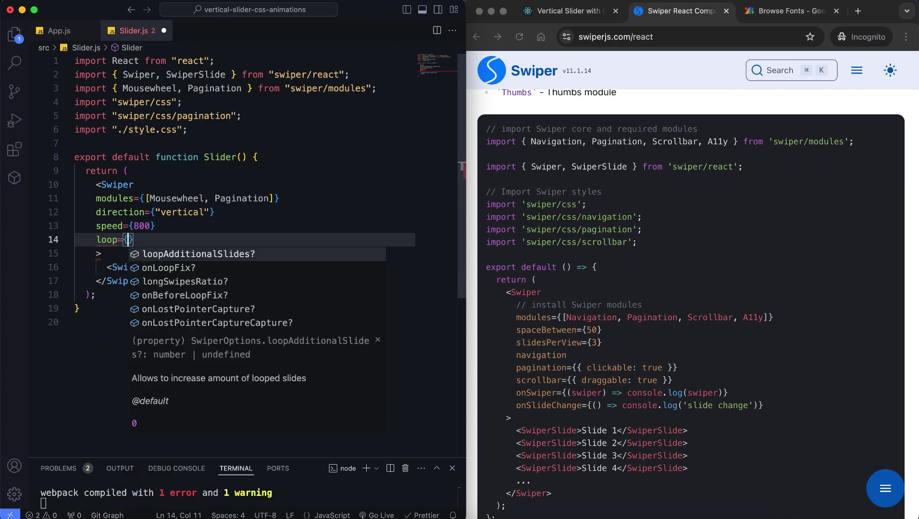
pyautogui.write('={true')
pyautogui.press('super+Return')
pyautogui.write('pagination={{')
pyautogui.press('Return')
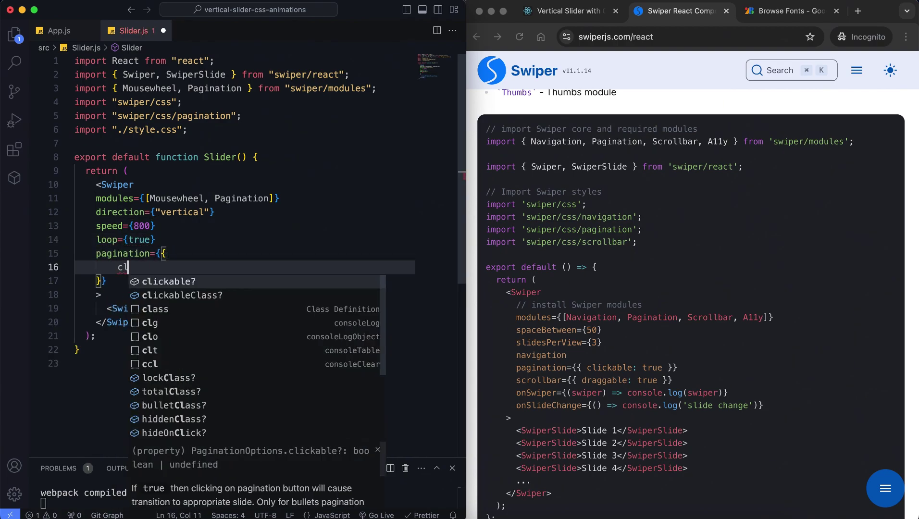
pyautogui.write('clickable: true,')
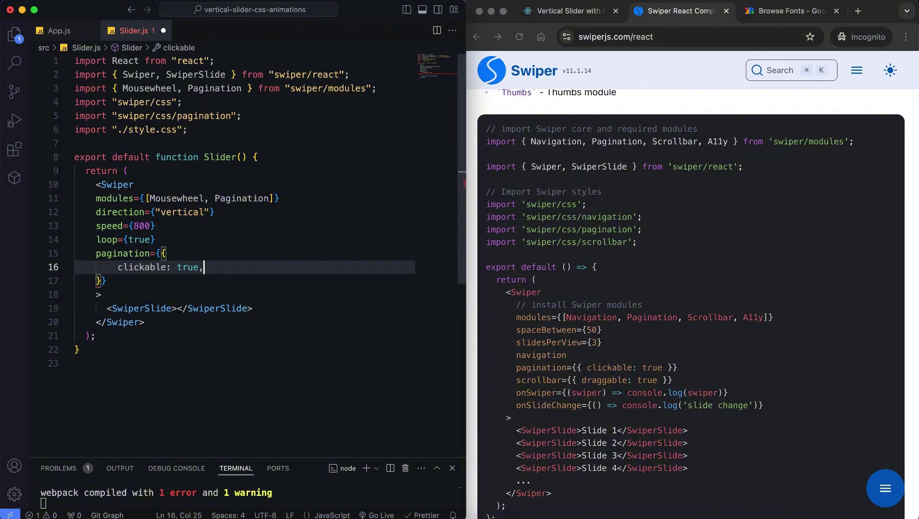
pyautogui.press('Down')
pyautogui.press('Return')
pyautogui.write('mouse')
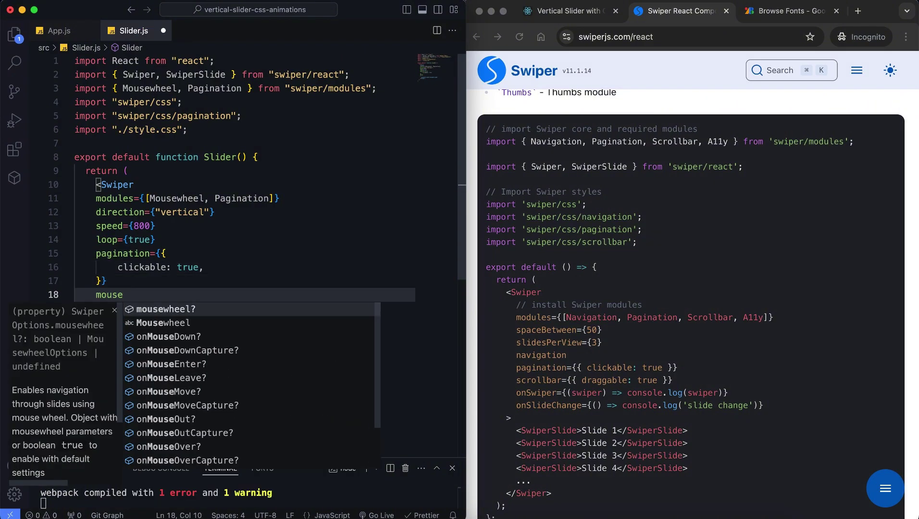
pyautogui.write('wheel={{')
pyautogui.press('Return')
pyautogui.scroll(-3, 244, 215)
pyautogui.write('thresholdDelta:')
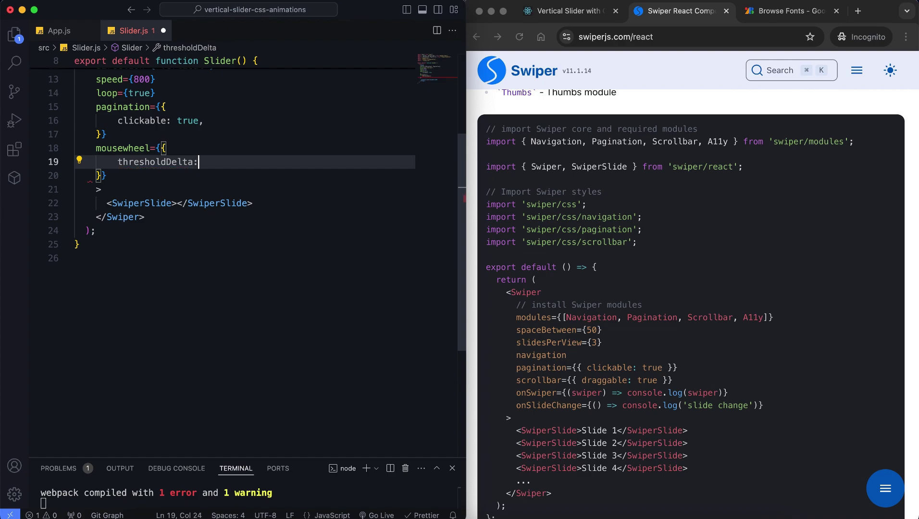
pyautogui.write(' 50,')
pyautogui.press('Return')
pyautogui.write('sensitivity: 1')
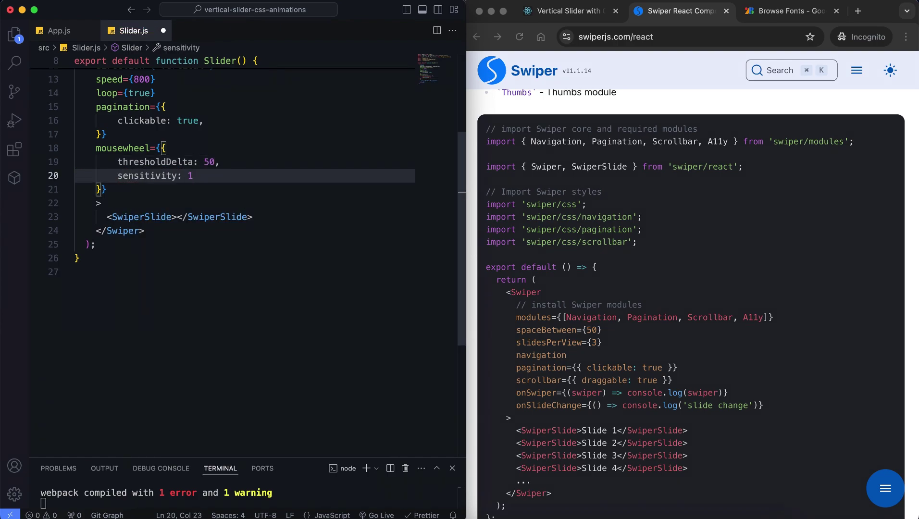
pyautogui.press('cmd+s')
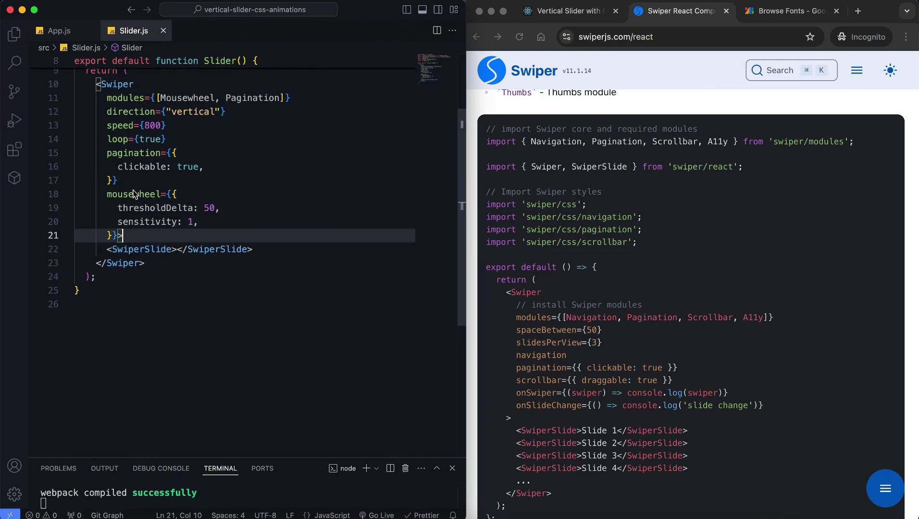
pyautogui.scroll(3, 136, 194)
pyautogui.click(203, 133)
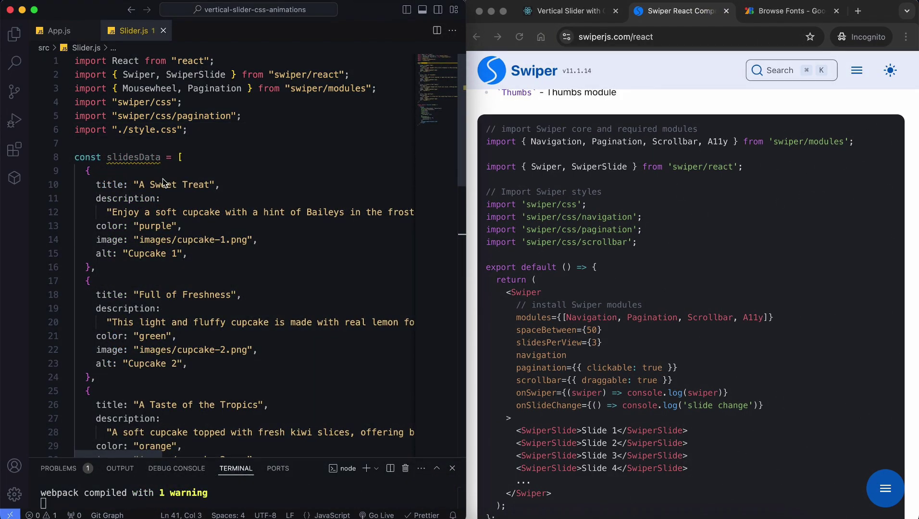
pyautogui.scroll(-5, 164, 206)
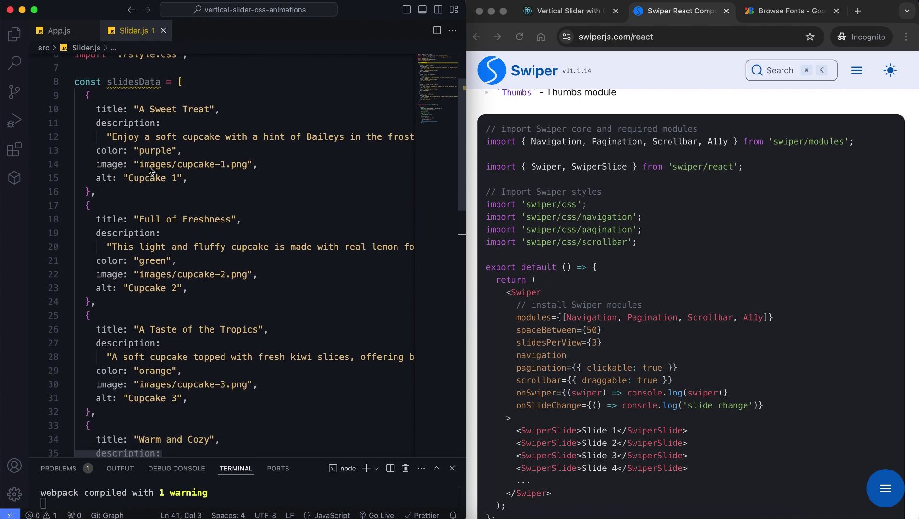
pyautogui.scroll(-3, 170, 185)
pyautogui.scroll(-8, 170, 185)
pyautogui.scroll(-6, 170, 185)
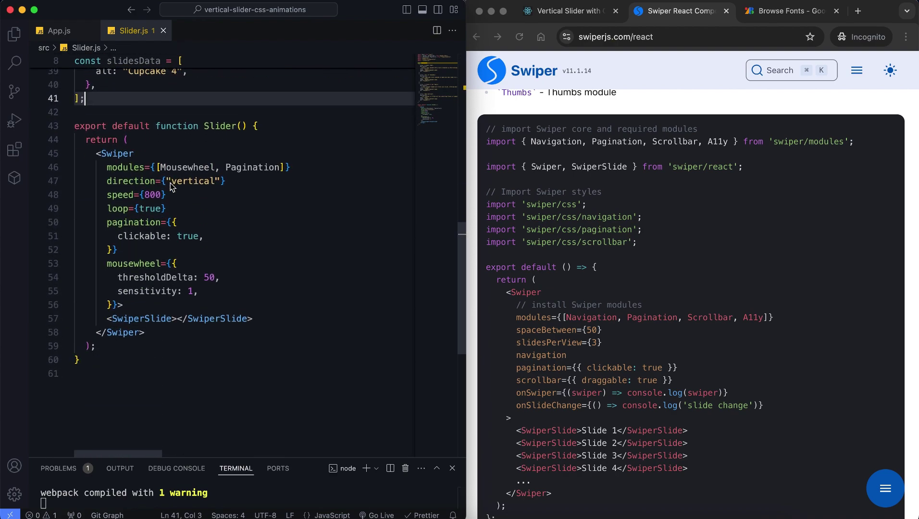
# Place the cursor after the Swiper's mousewheel settings to add empty JSX braces.
pyautogui.click(131, 306)
pyautogui.scroll(-3, 131, 306)
pyautogui.scroll(-3, 131, 307)
# Map slidesData with (slide, index) and move the SwiperSlide into the callback, then save.
pyautogui.press('Return')
pyautogui.write('{')
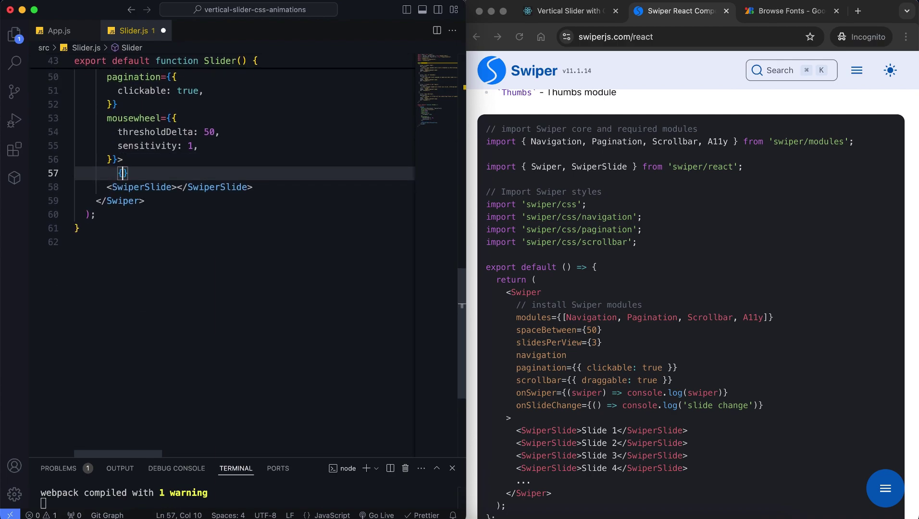
pyautogui.write('slidesData.ma')
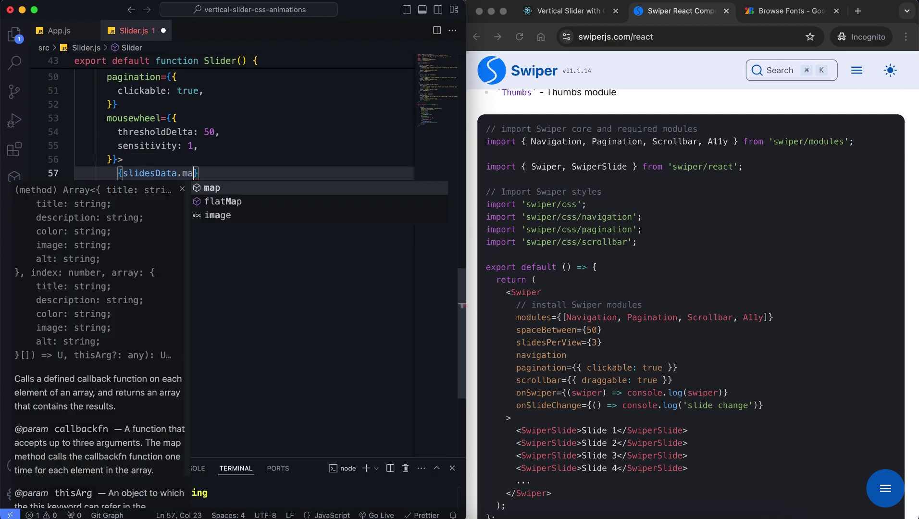
pyautogui.write('p()')
pyautogui.write('((')
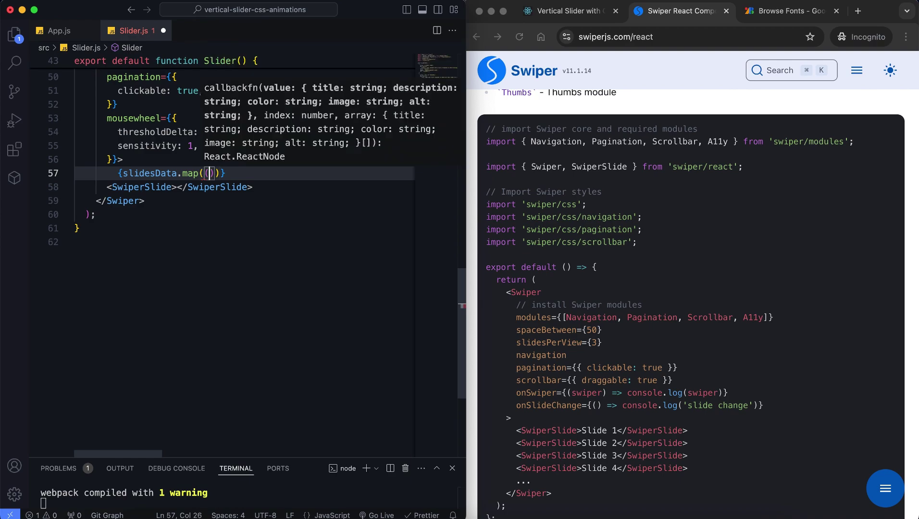
pyautogui.write('slide,index =')
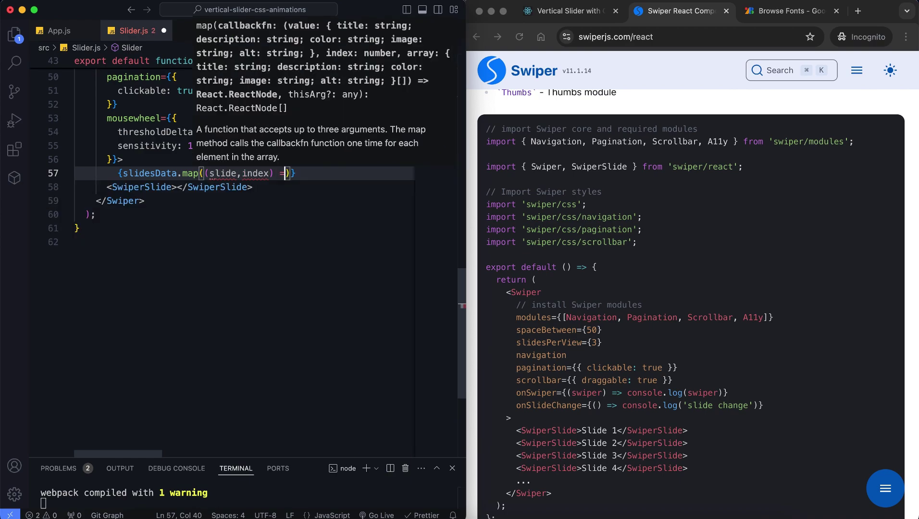
pyautogui.write('> (')
pyautogui.press('Return')
pyautogui.moveTo(252, 214); pyautogui.dragTo(123, 217)
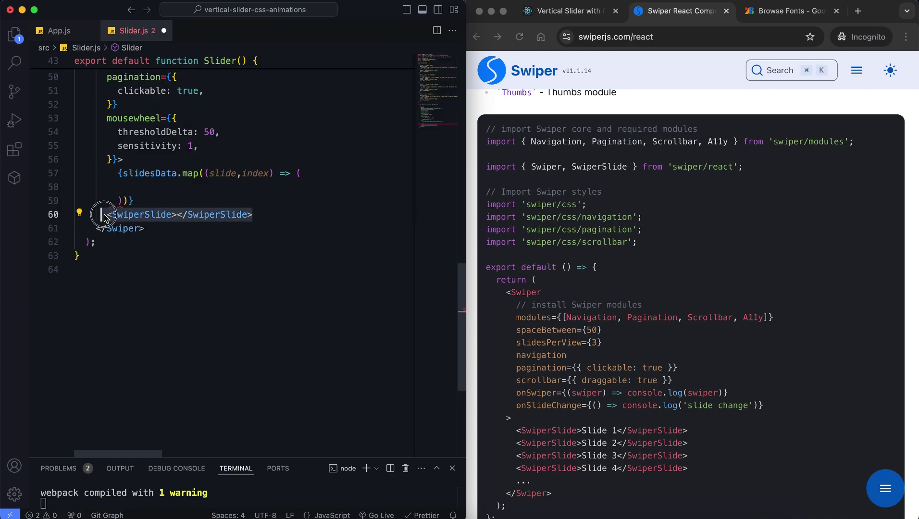
pyautogui.press('super+x')
pyautogui.click(144, 186)
pyautogui.press('super+v')
pyautogui.press('super+s')
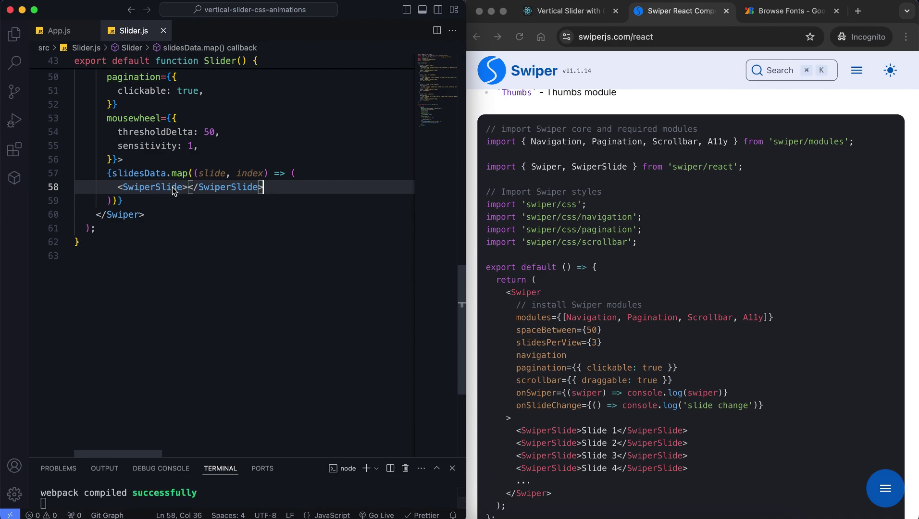
# Key each SwiperSlide by index and add an isActive render function returning a slide-container div.
pyautogui.click(183, 186)
pyautogui.write('key={inde')
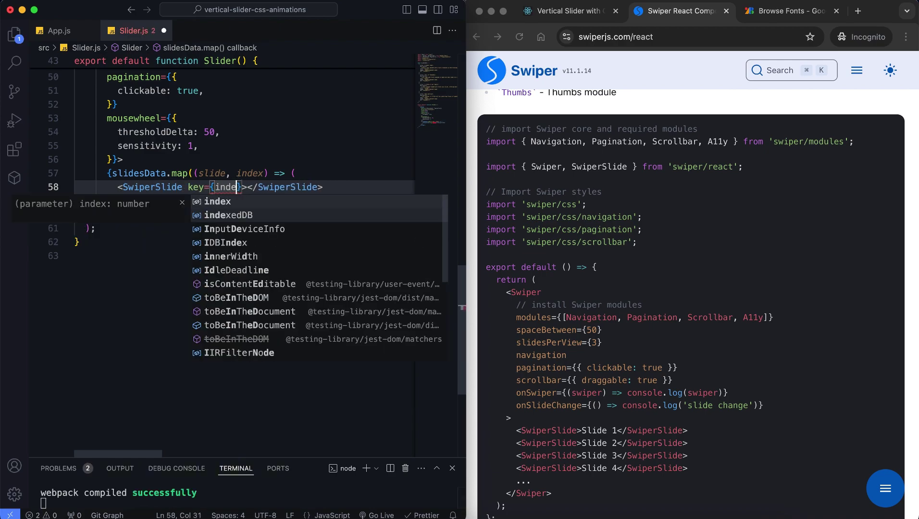
pyautogui.write('x')
pyautogui.click(254, 186)
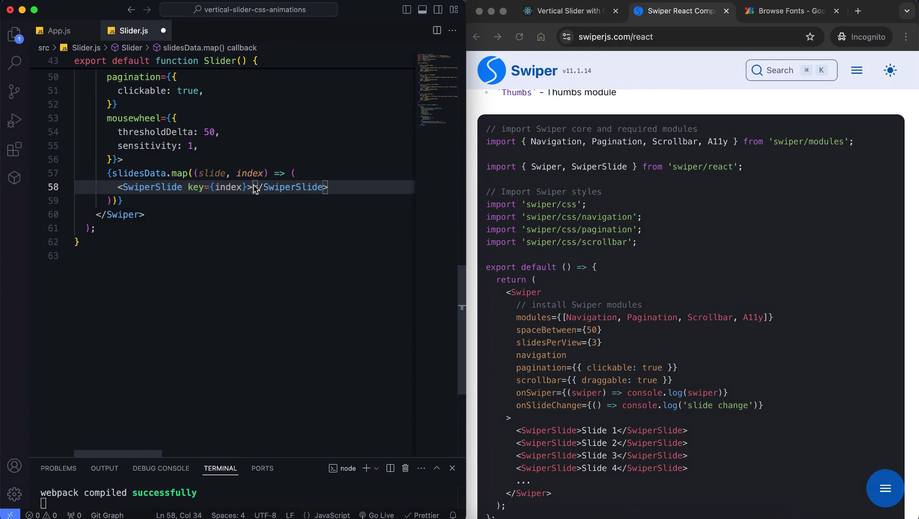
pyautogui.press('Return')
pyautogui.write('{({')
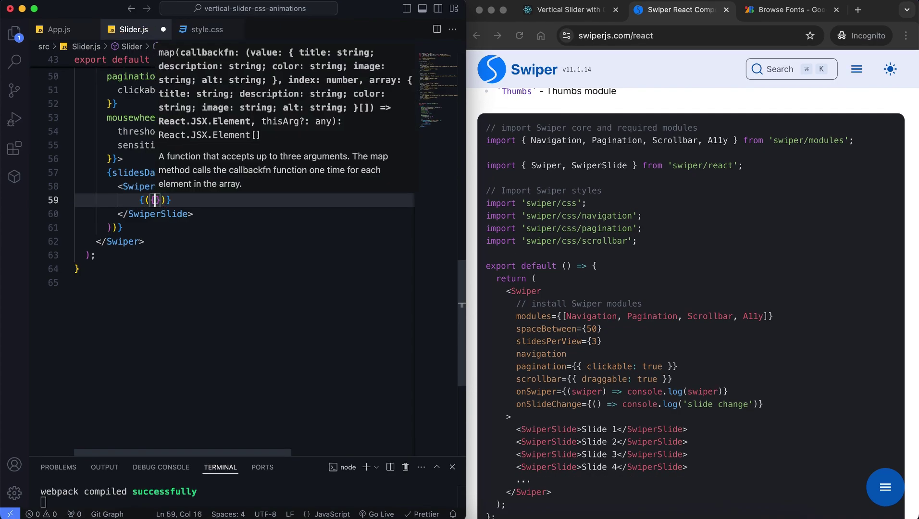
pyautogui.write('isActive}')
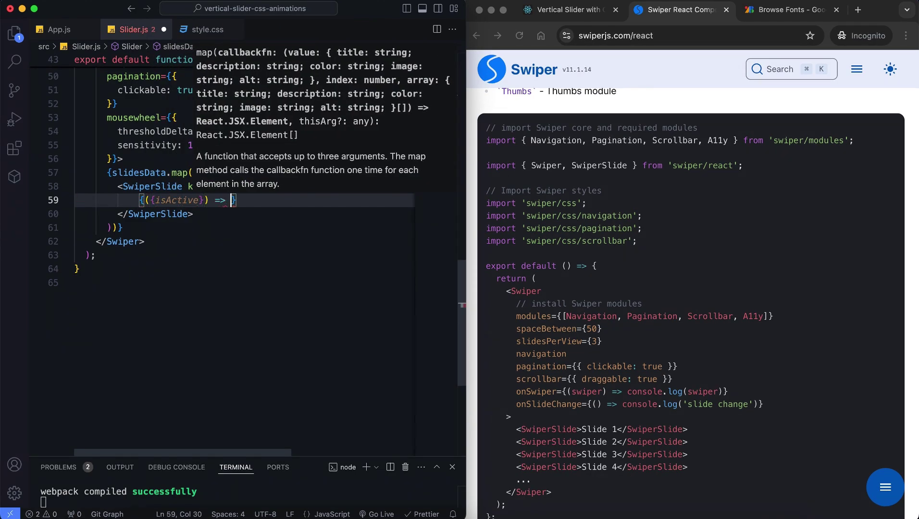
pyautogui.press('Return')
pyautogui.write('div.')
pyautogui.press('Tab')
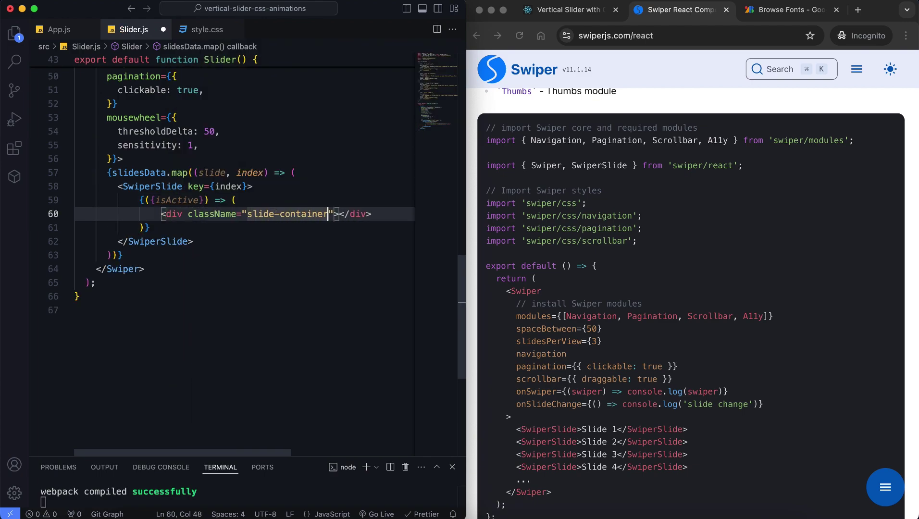
# Create two child divs inside slide-container and give the second one a className.
pyautogui.press('Return')
pyautogui.write('div.+div')
pyautogui.press('Tab')
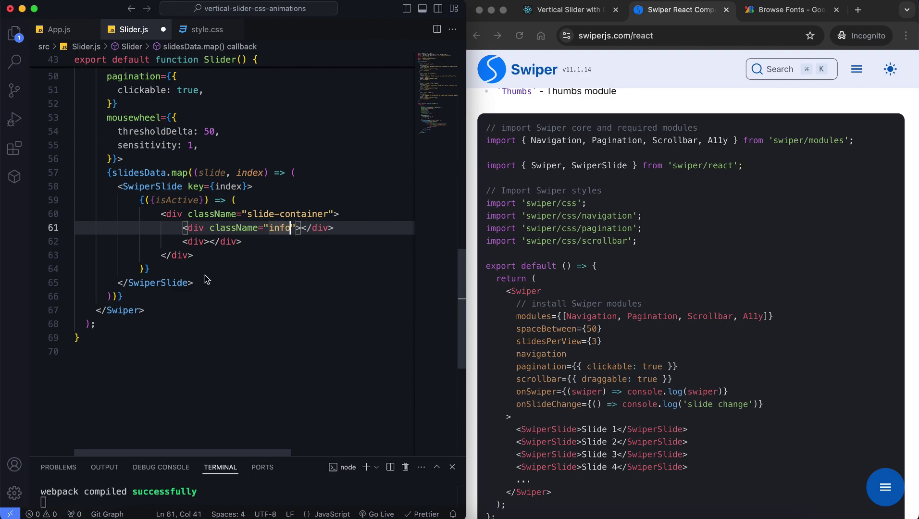
pyautogui.click(205, 241)
pyautogui.write('cl')
pyautogui.press('Return')
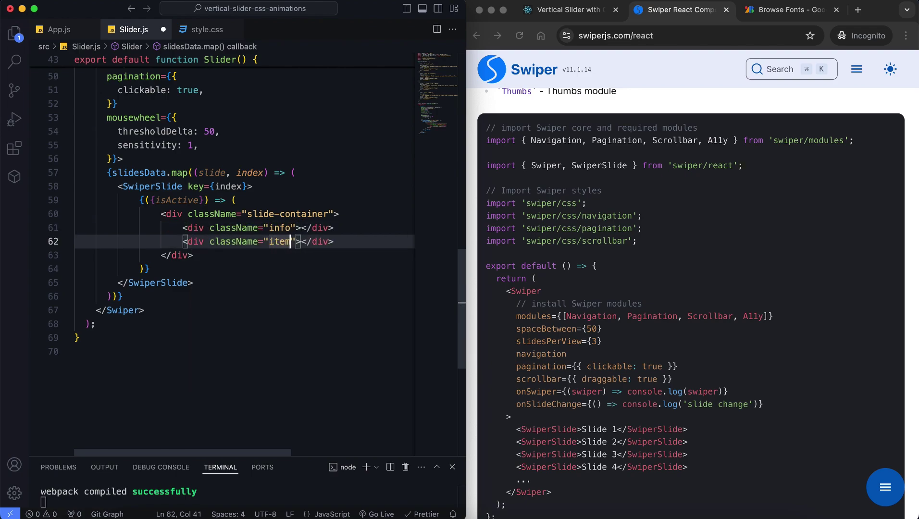
# Add an h1 with data-color={slide.color} showing slide.title, and a p with slide.description.
pyautogui.press('Up')
pyautogui.press('Right')
pyautogui.press('Right')
pyautogui.press('Return')
pyautogui.write('h1')
pyautogui.press('Tab')
pyautogui.press('Left')
pyautogui.write('data-color=')
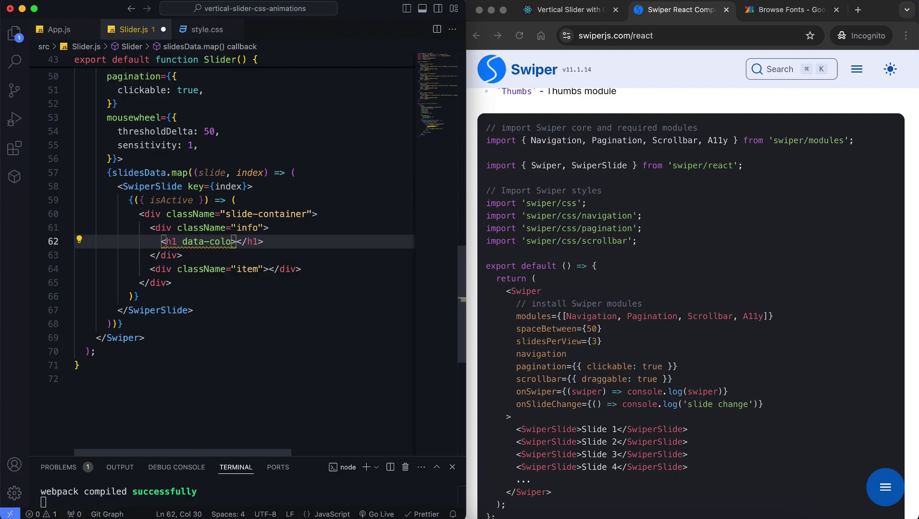
pyautogui.write('{slide.color}>{')
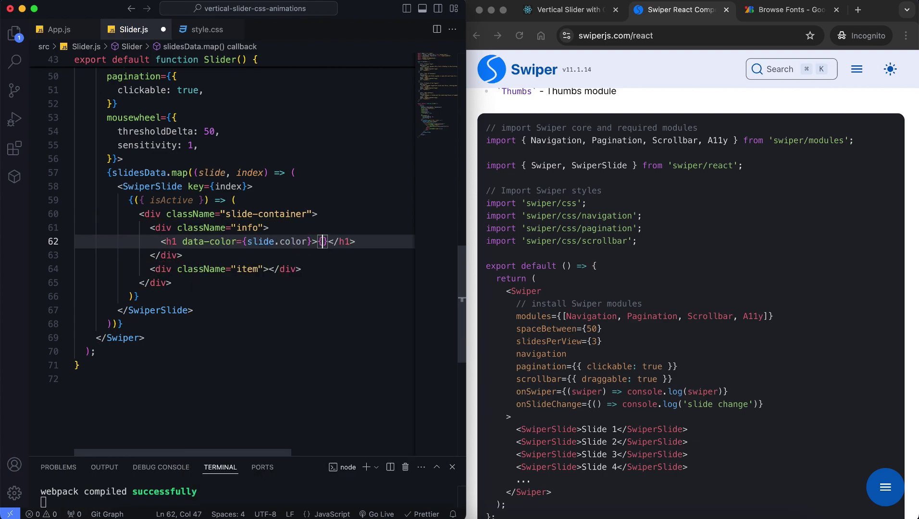
pyautogui.write('slide.title')
pyautogui.press('End')
pyautogui.press('Return')
pyautogui.write('p')
pyautogui.press('Tab')
pyautogui.write('{s')
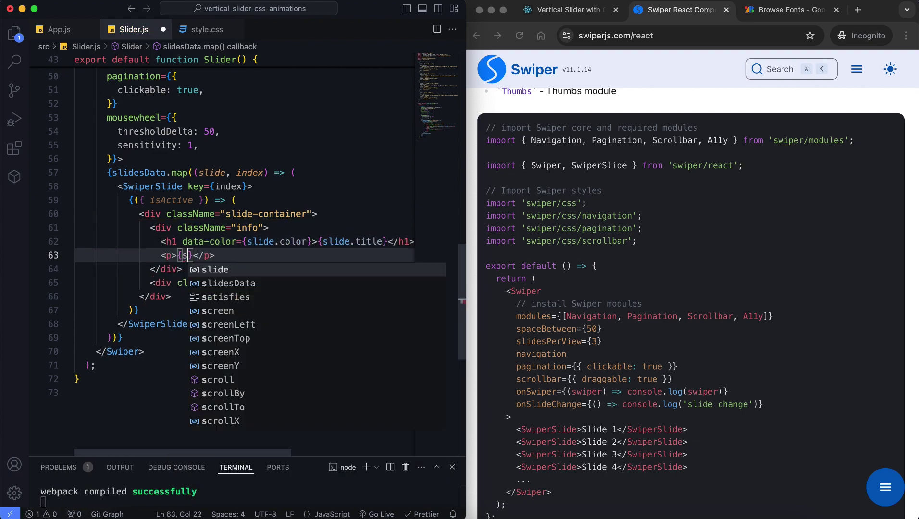
pyautogui.write('lide.des')
pyautogui.press('Tab')
# Add the item block holding the slide image with alt text, then save Slider.js.
pyautogui.press('End')
pyautogui.press('Return')
pyautogui.write('.item')
pyautogui.press('Tab')
pyautogui.press('Return')
pyautogui.write('divimg')
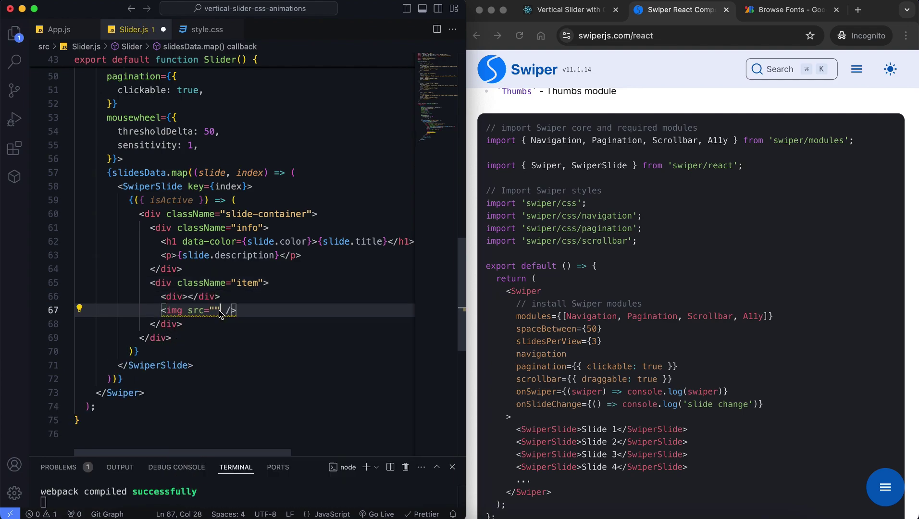
pyautogui.write('slide.')
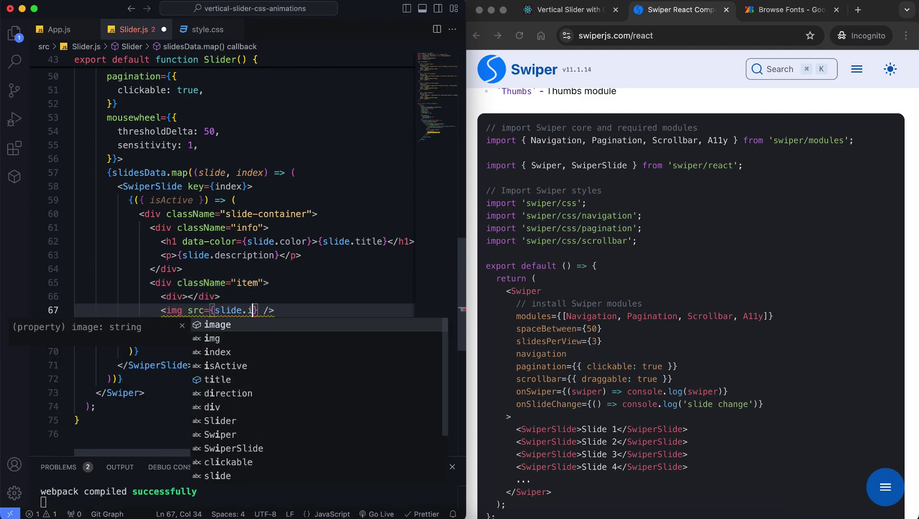
pyautogui.write('image} alt={slide.alt')
pyautogui.hotkey('ctrl', 's')
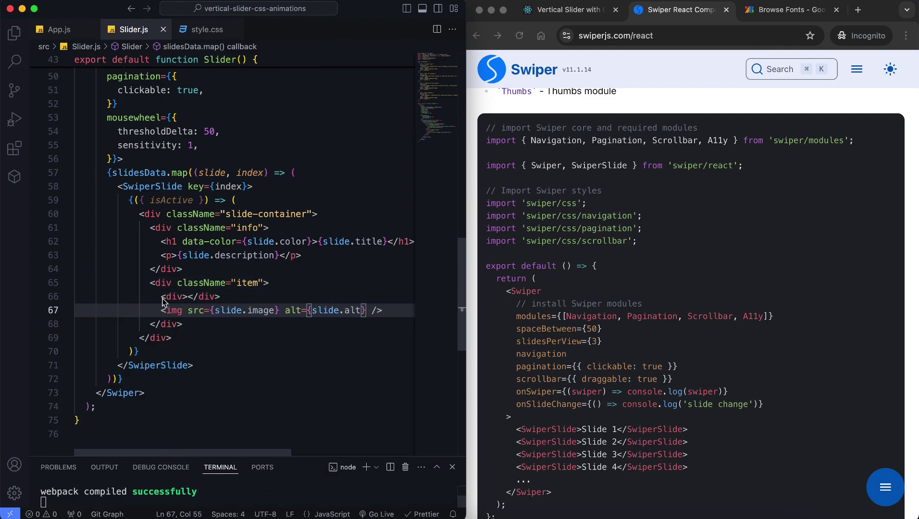
pyautogui.click(182, 297)
pyautogui.write('className={`c')
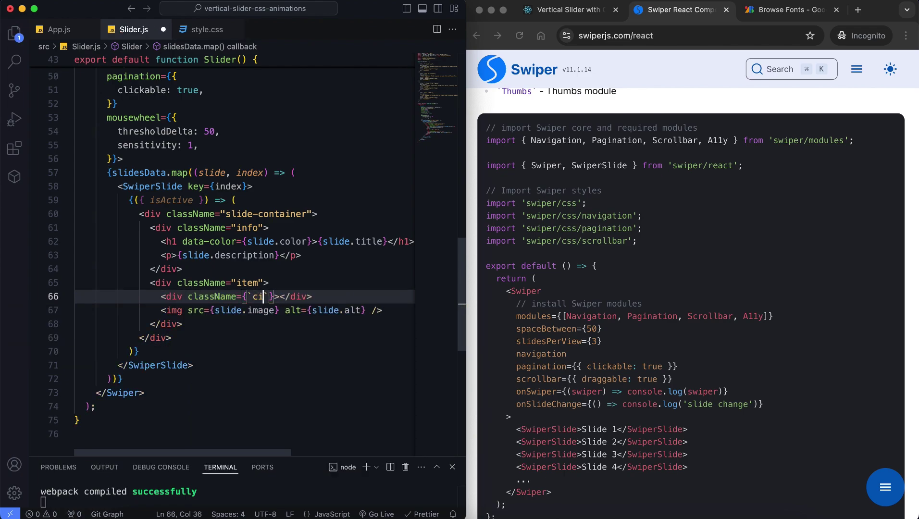
pyautogui.write('ircle ${isActive')
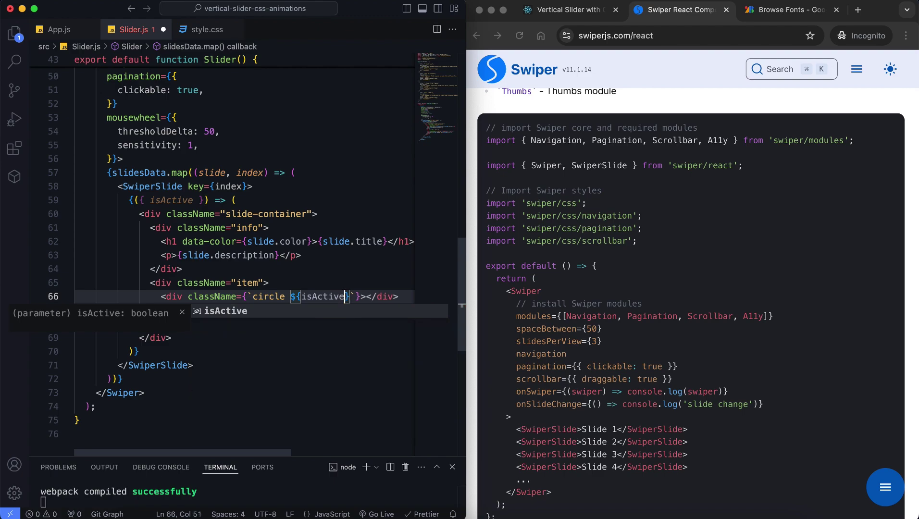
pyautogui.write(' ? "animate')
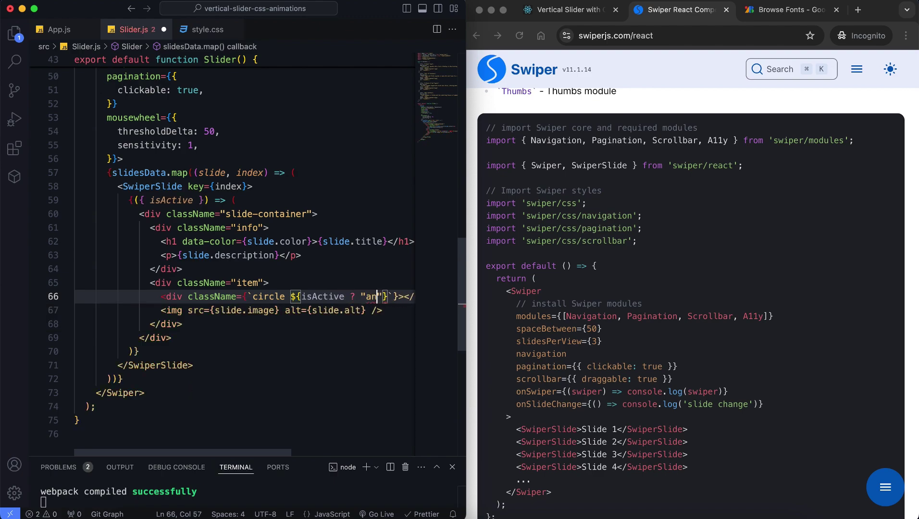
pyautogui.write('d-circle')
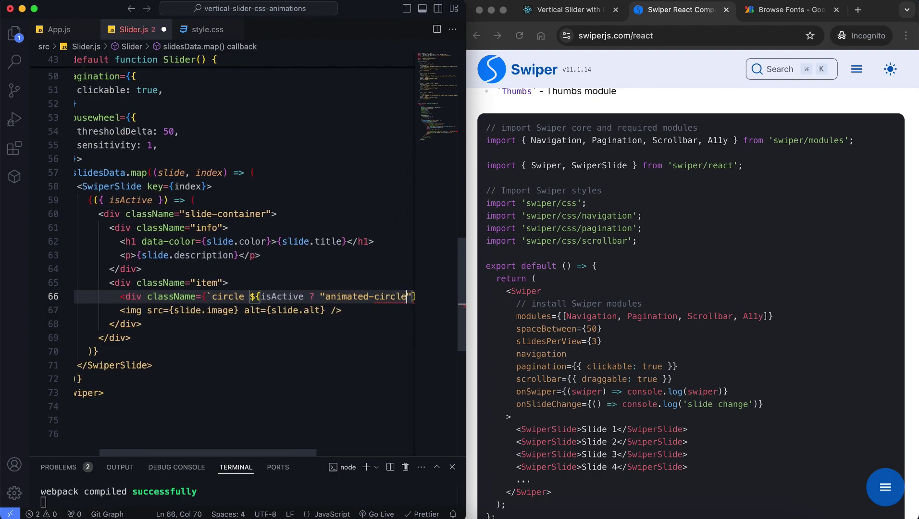
pyautogui.write('" : ""')
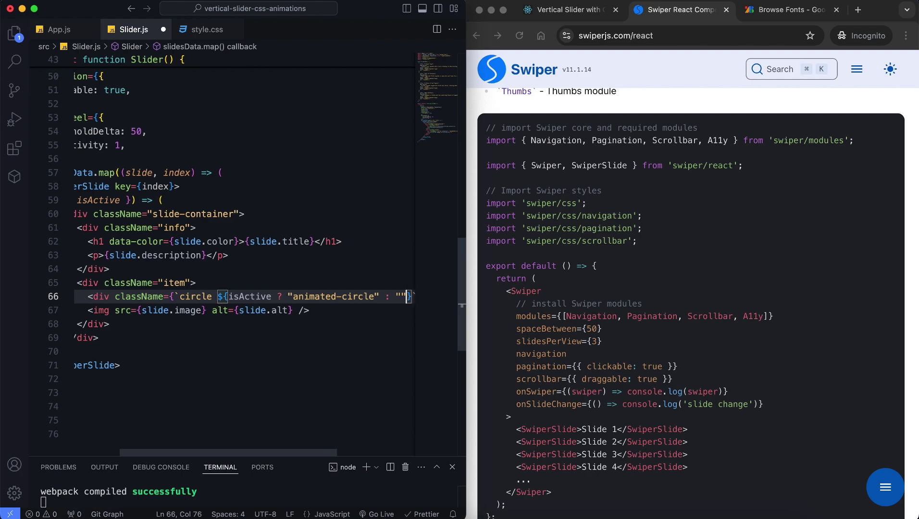
pyautogui.write('}`}></')
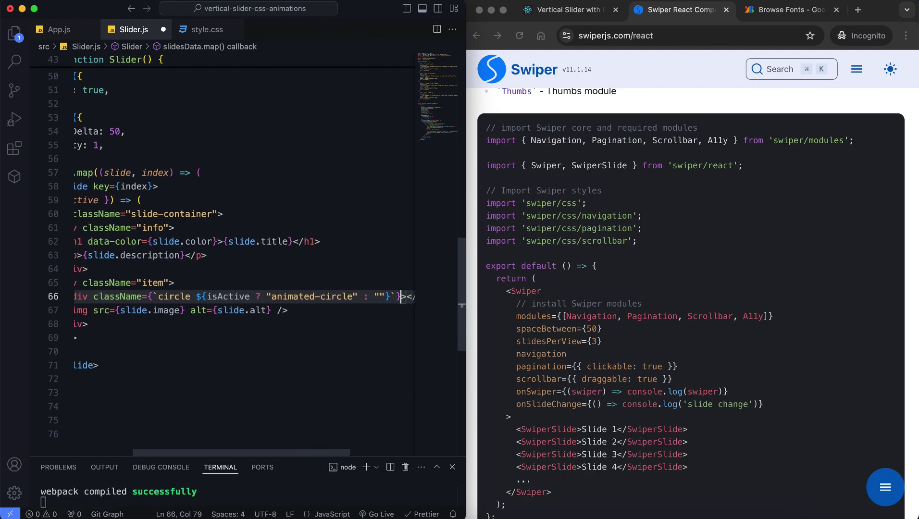
# Finish the circle div with its active animated-circle class and data-item={slide.color}.
pyautogui.press('Return')
pyautogui.write('data-item={')
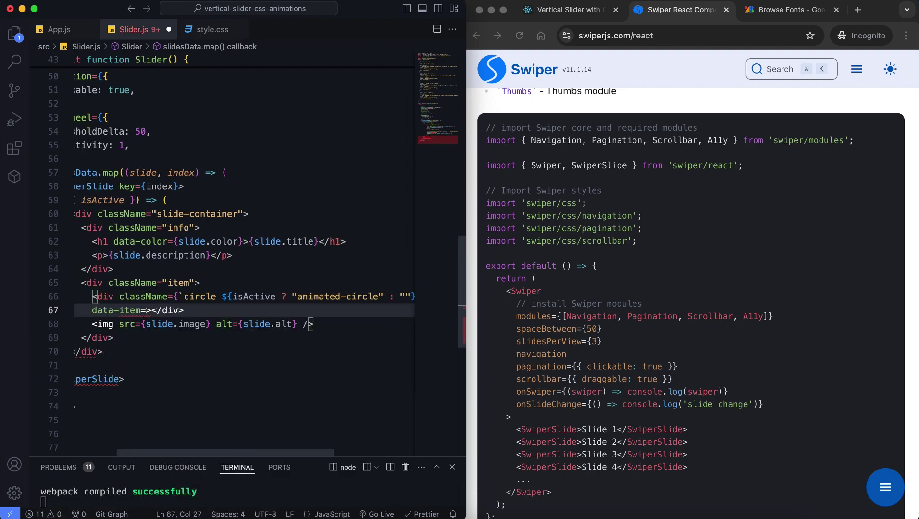
pyautogui.write('slide.col')
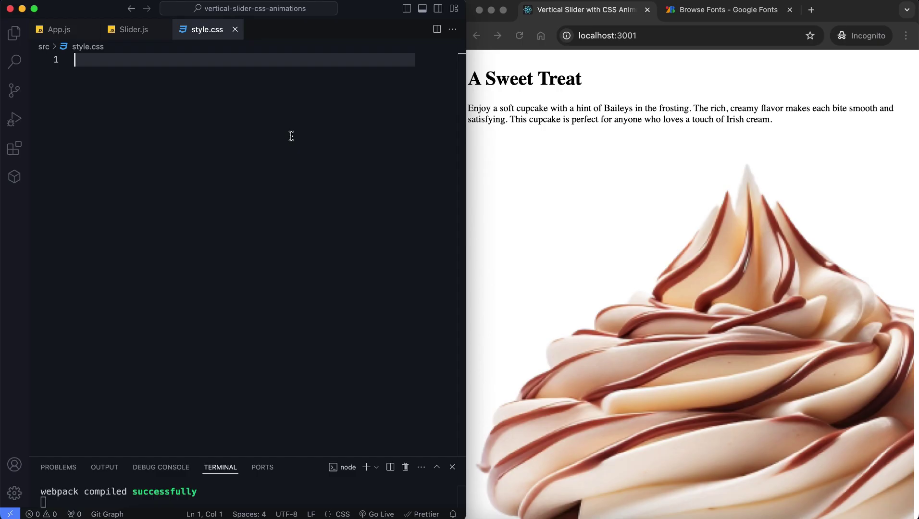
# Add the Tilt Neon and Fredoka fonts to the Google Fonts selection.
pyautogui.click(704, 10)
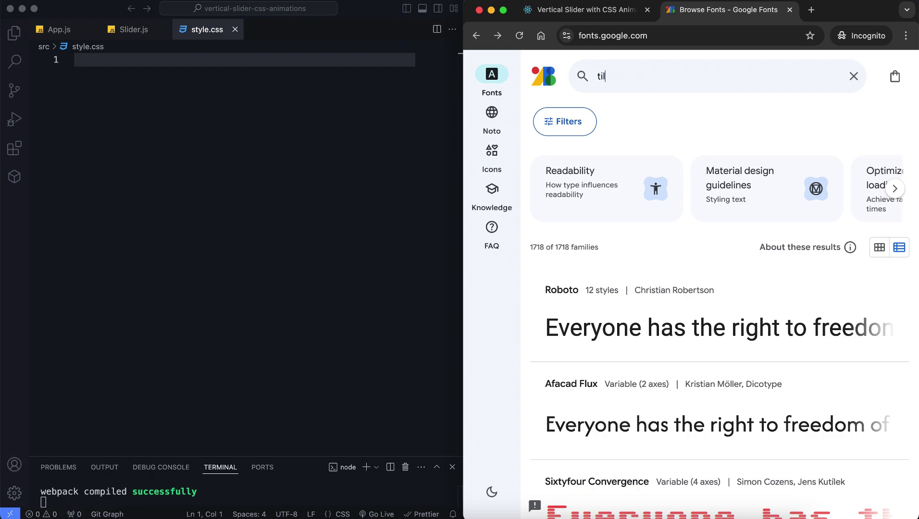
pyautogui.write('t neon')
pyautogui.press('Return')
pyautogui.click(711, 337)
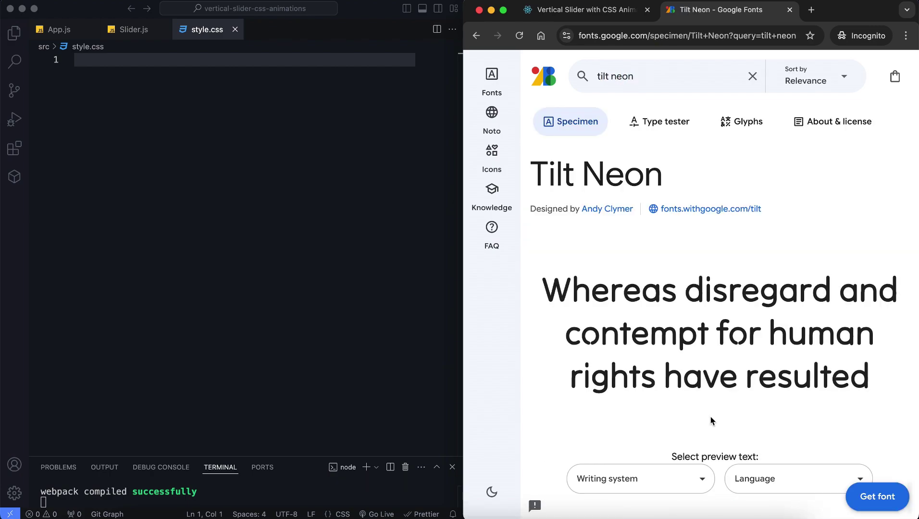
pyautogui.click(876, 495)
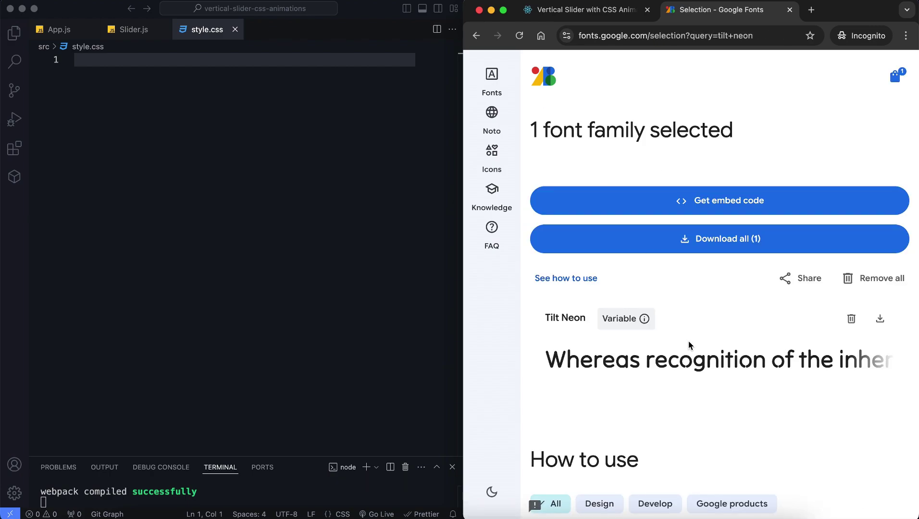
pyautogui.click(476, 35)
pyautogui.tripleClick(611, 76)
pyautogui.write('fredok')
pyautogui.click(718, 323)
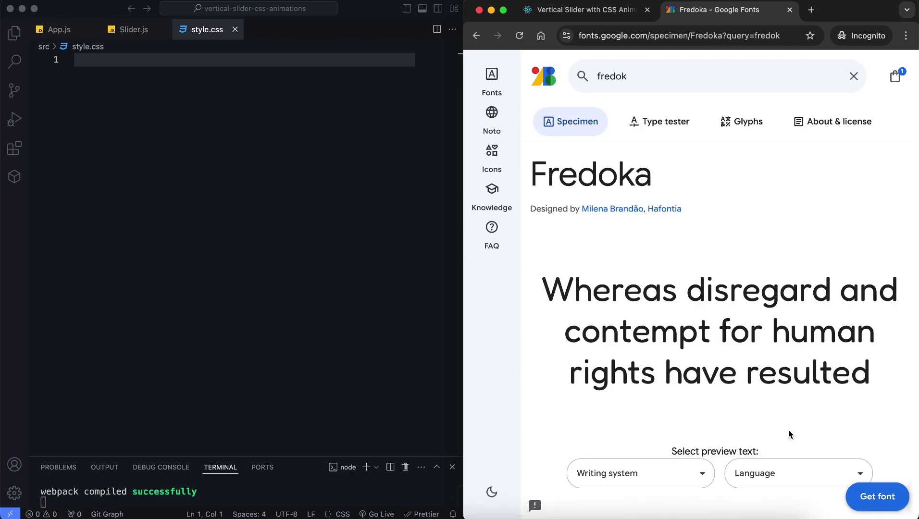
pyautogui.click(877, 495)
pyautogui.click(718, 201)
pyautogui.scroll(-3, 711, 352)
pyautogui.scroll(-3, 711, 357)
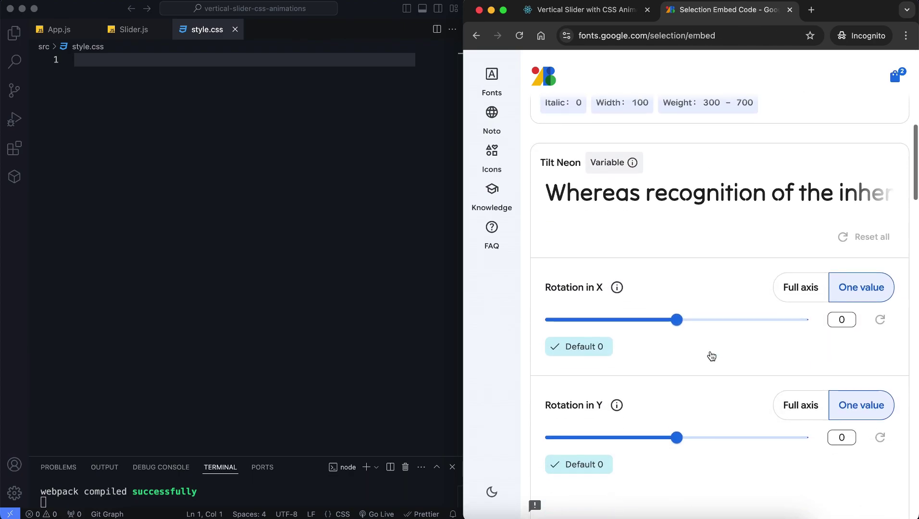
pyautogui.scroll(-5, 711, 356)
pyautogui.scroll(-2, 734, 246)
pyautogui.click(610, 229)
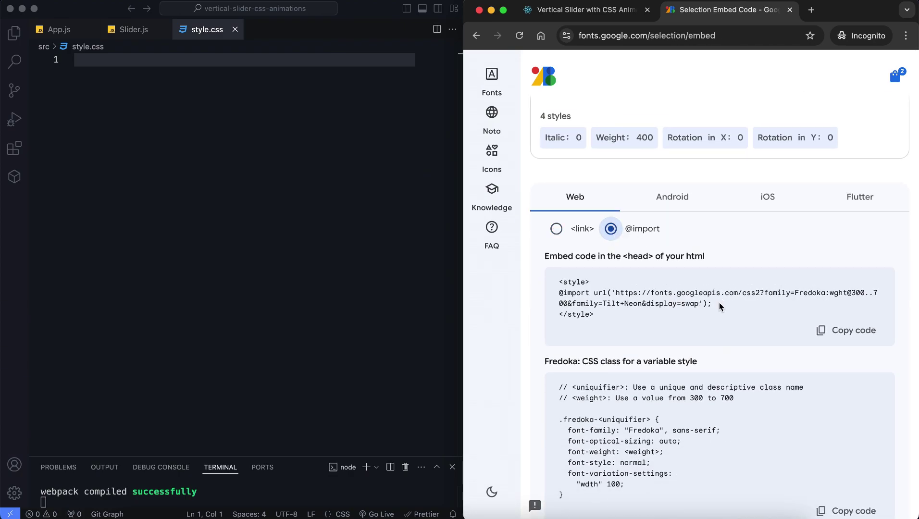
pyautogui.press('cmd+c')
pyautogui.click(184, 113)
pyautogui.press('cmd+v')
pyautogui.press('Return')
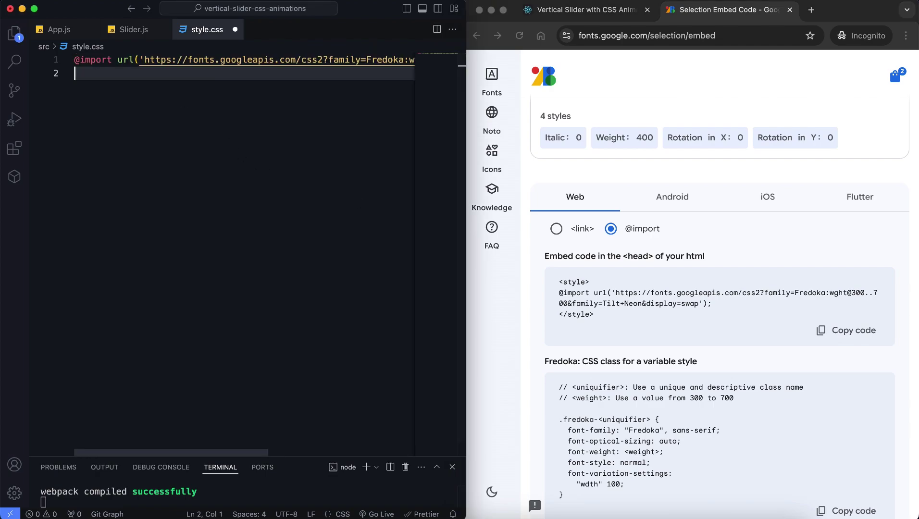
pyautogui.press('Return')
pyautogui.write(':root {')
pyautogui.press('Return')
pyautogui.write('--width: 480px')
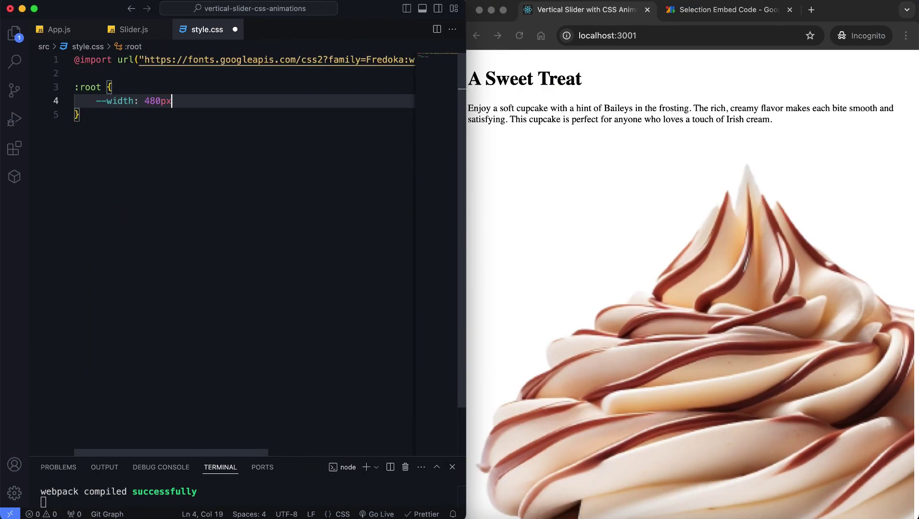
pyautogui.write(';')
pyautogui.press('Down')
pyautogui.press('Return')
pyautogui.press('Return')
pyautogui.write('*::before, *::after {     pad')
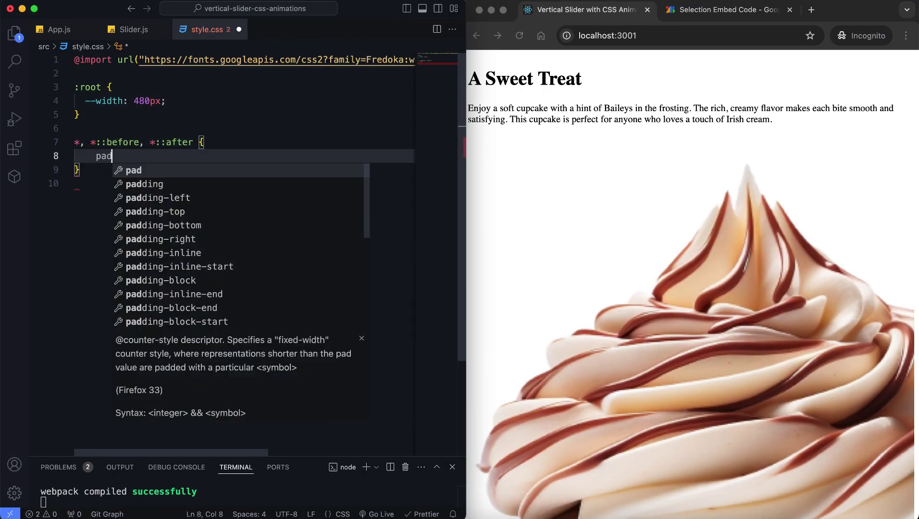
pyautogui.write('ding: 0;     margin: 0;     box')
pyautogui.press('Return')
pyautogui.write(': border-box;')
pyautogui.press('super+s')
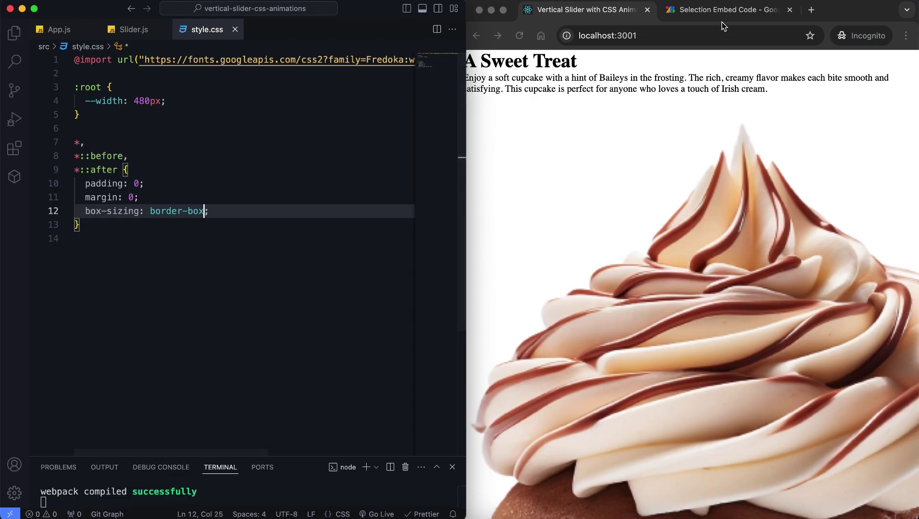
# Add an html, body rule with the dark background and save.
pyautogui.click(725, 9)
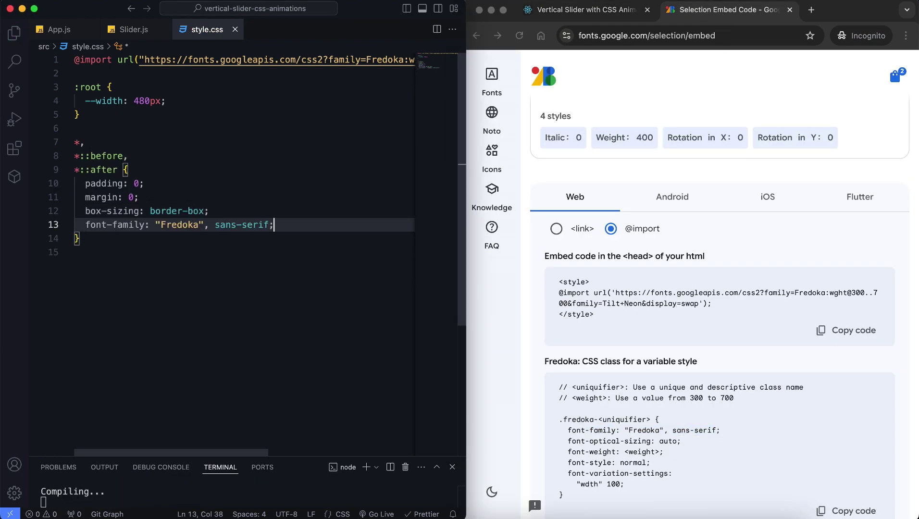
pyautogui.press('Return')
pyautogui.press('Return')
pyautogui.write('html, body {')
pyautogui.press('Return')
pyautogui.write('position: relative;     ')
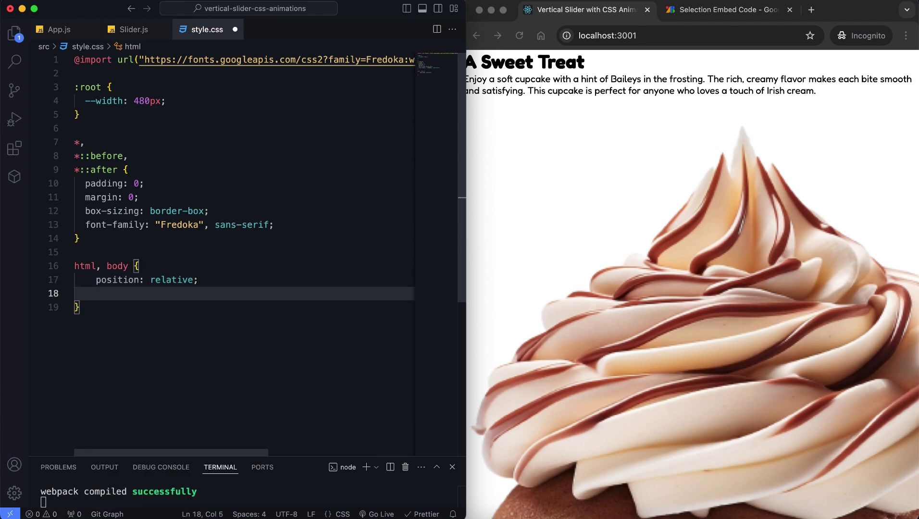
pyautogui.write('height: 100%;     background: #222;')
pyautogui.press('super+s')
# Add a .swiper rule setting its width and overflow.
pyautogui.press('Down')
pyautogui.press('Return')
pyautogui.press('Return')
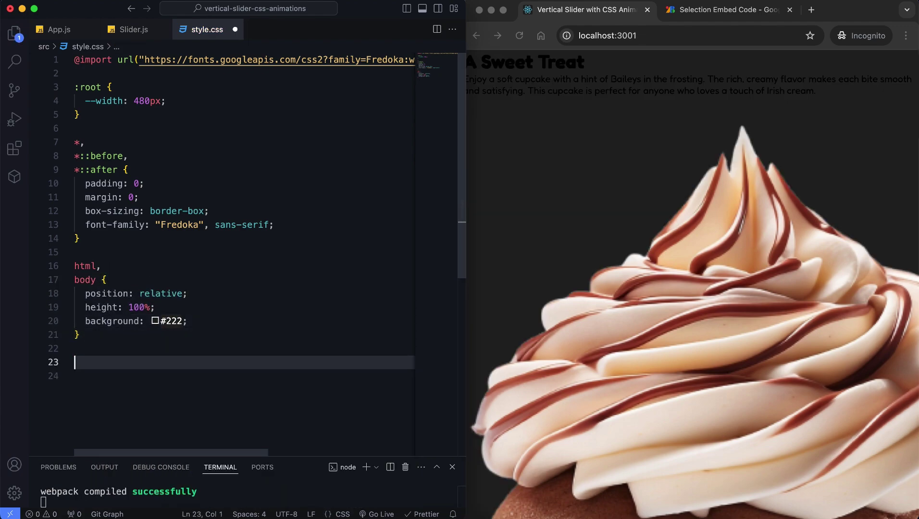
pyautogui.scroll(-5, 244, 215)
pyautogui.write('.swiper {     width')
pyautogui.press('Return')
pyautogui.write('100%;     he')
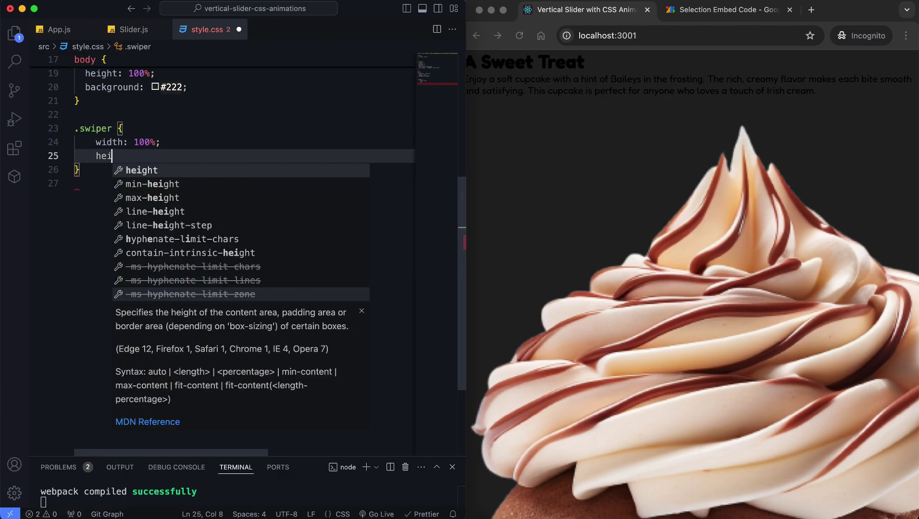
pyautogui.write('ight: 100vh;')
pyautogui.press('Return')
pyautogui.write('overflow')
# Make .slide-container a two-column grid: 30px column gap, 100% row, 100% height.
pyautogui.press('Down')
pyautogui.press('Return')
pyautogui.press('Return')
pyautogui.write('.')
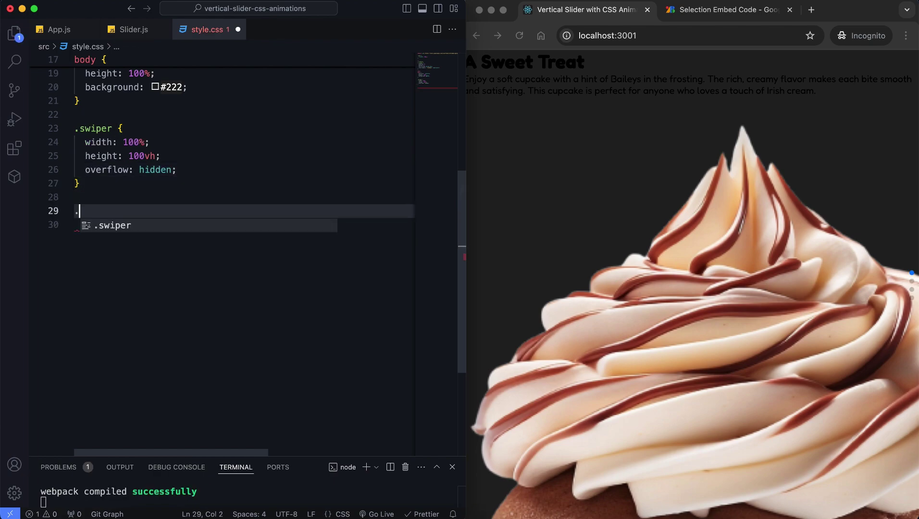
pyautogui.write('slide-container {')
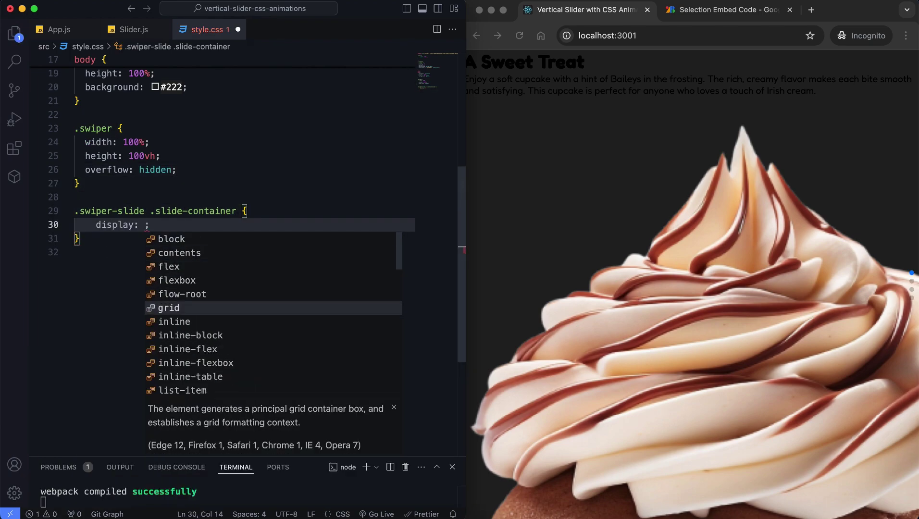
pyautogui.write('     display: grid;     grid-template-columns: 48% 50%;     gri')
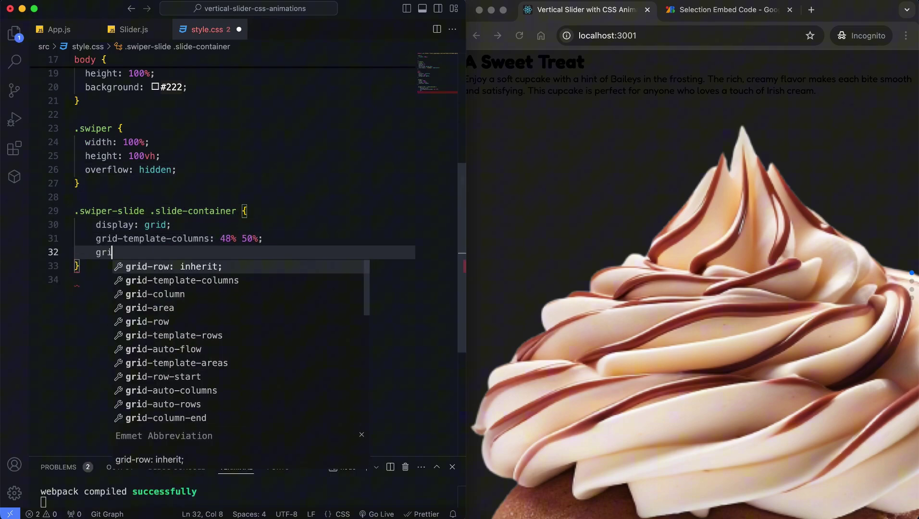
pyautogui.write('d-template-rows: 100%;     colu')
pyautogui.press('Return')
pyautogui.write('30px;')
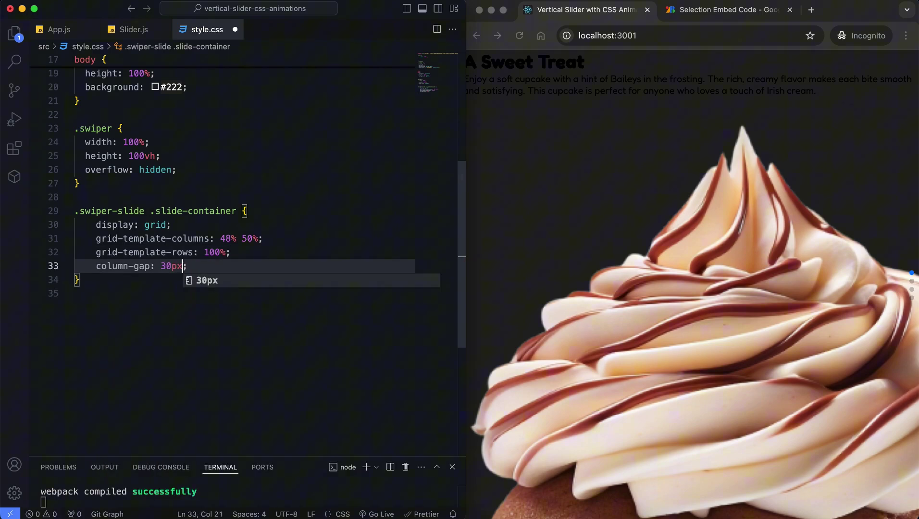
pyautogui.press('End')
pyautogui.press('Return')
pyautogui.write('hei')
pyautogui.press('Return')
pyautogui.write('100%')
pyautogui.press('cmd+s')
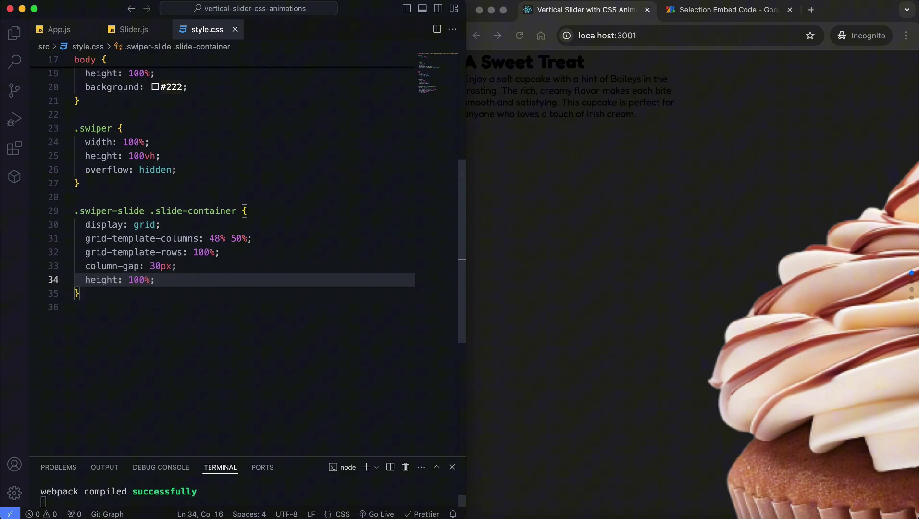
# Add a centred flex-column .info rule with opacity 0.
pyautogui.press('Down')
pyautogui.press('Return')
pyautogui.press('Return')
pyautogui.write('/** Info */')
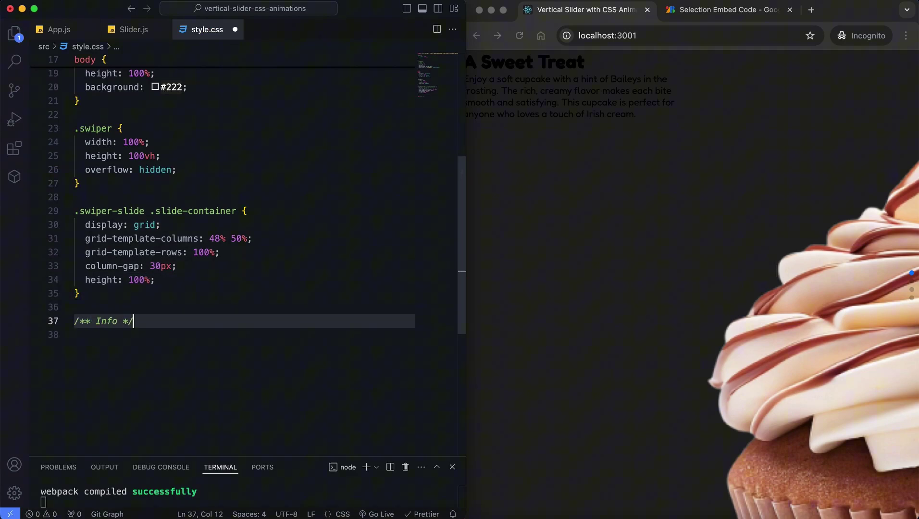
pyautogui.press('Return')
pyautogui.press('Return')
pyautogui.write('.info {')
pyautogui.press('Return')
pyautogui.write('display: flex;')
pyautogui.press('Return')
pyautogui.write('fle')
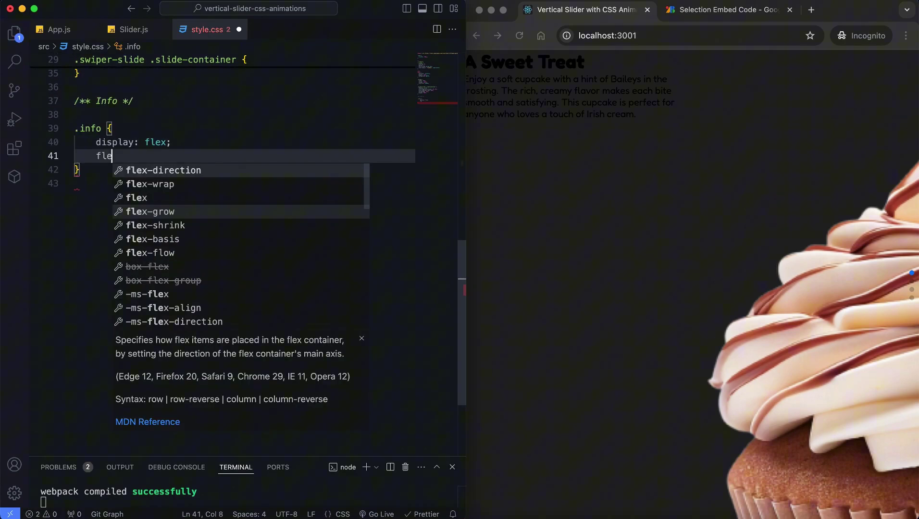
pyautogui.write('x-direction: column;   align-items: center;   justify-content: center;   padding-left: 120px;   text-align: ')
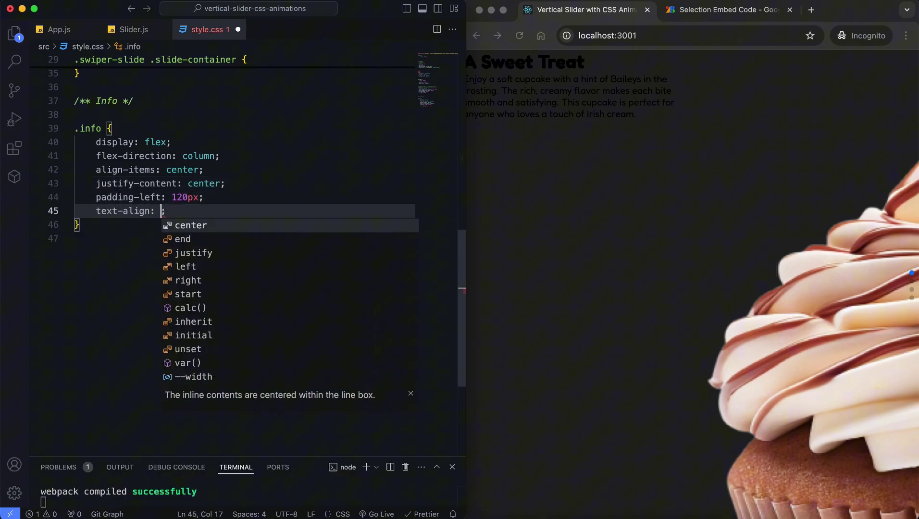
pyautogui.write('center;   opacity: 0;')
pyautogui.press('Down')
pyautogui.press('Down')
pyautogui.press('Return')
pyautogui.write('.info h1 { }')
# Start the .info h1 rule with Tilt Neon, a clamp() font size and width.
pyautogui.click(725, 9)
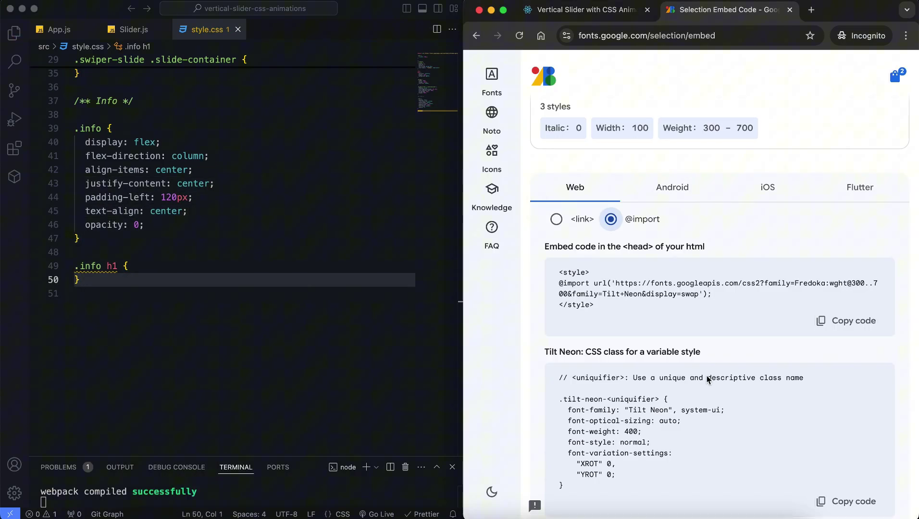
pyautogui.press('super+Tab')
pyautogui.press('Return')
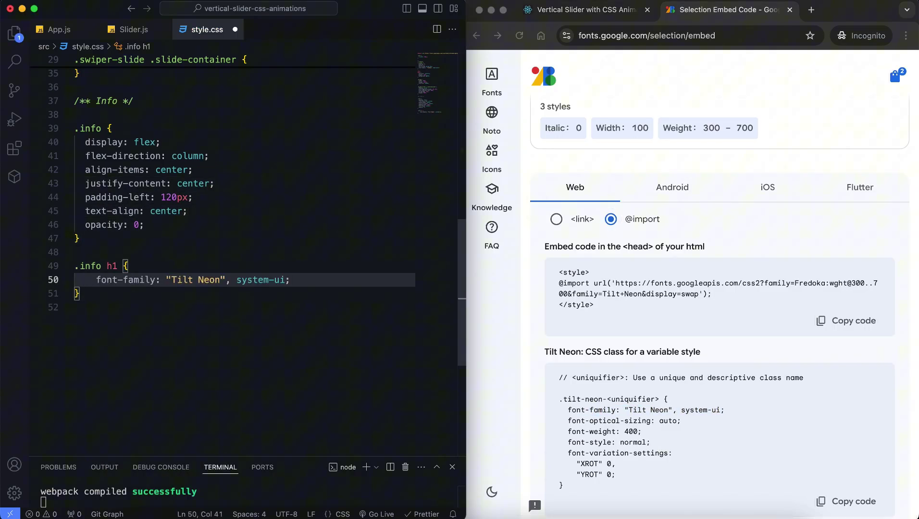
pyautogui.press('Return')
pyautogui.write('font-size: cla;')
pyautogui.press('Return')
pyautogui.write('2.25rem, 3.5vw, ')
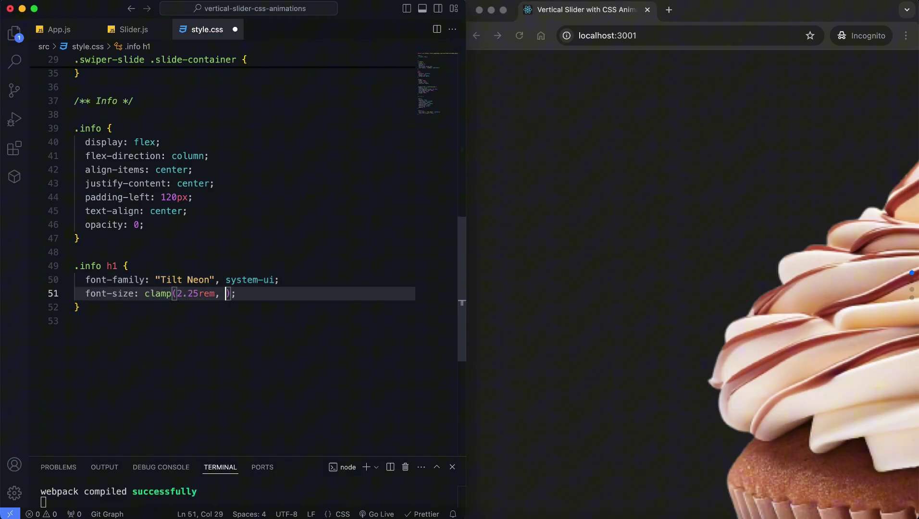
pyautogui.write('8rem')
pyautogui.press('End')
pyautogui.press('Return')
pyautogui.write('font-weight: 600; letter-spacing: 2px; wi')
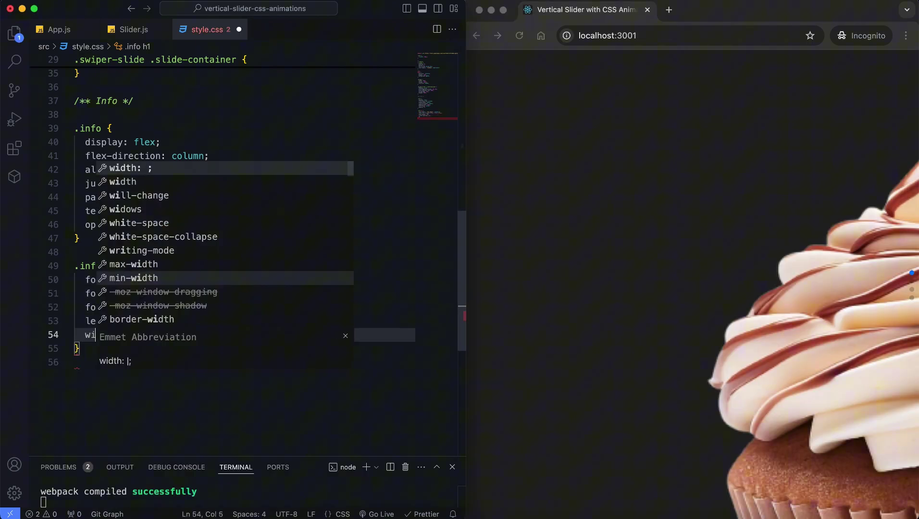
pyautogui.press('Return')
pyautogui.write('max-content;')
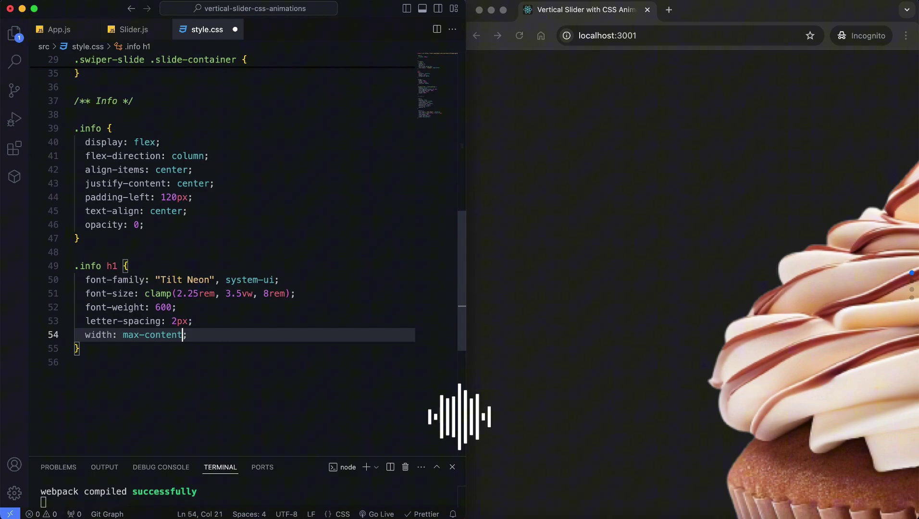
# Add the heading's remaining spacing and opacity declarations.
pyautogui.press('End')
pyautogui.press('Return')
pyautogui.write('margin-bottom: ')
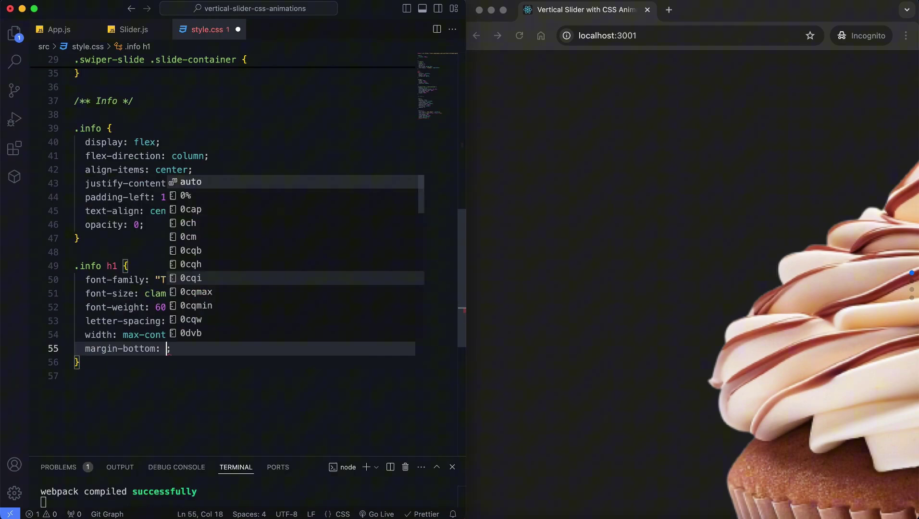
pyautogui.write('32px;')
pyautogui.press('Return')
pyautogui.write('opacity: 0;')
pyautogui.scroll(-5, 225, 270)
pyautogui.click(226, 270)
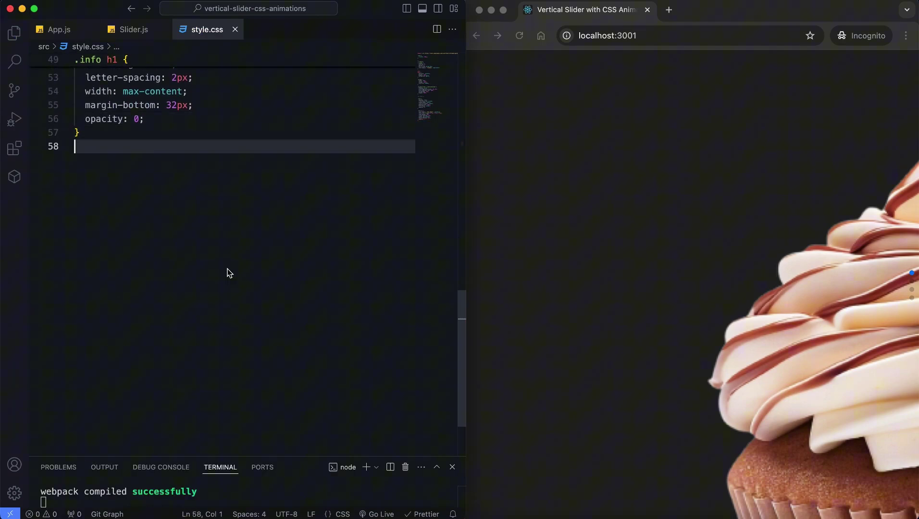
# Write the purple [data-color] title rule and paste three copies of it.
pyautogui.press('Return')
pyautogui.write('[data-color="purple"] {')
pyautogui.press('Return')
pyautogui.write('color: #;')
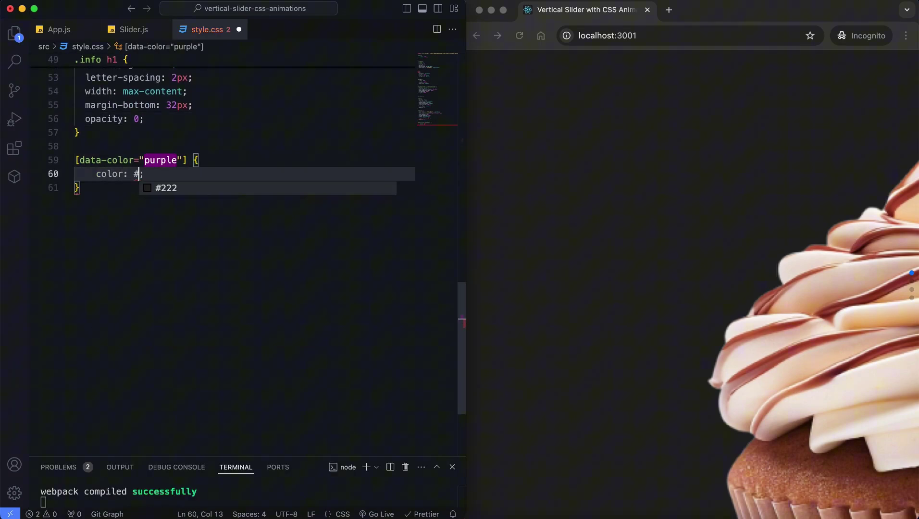
pyautogui.hotkey('shift', 'Up')
pyautogui.press('super+c')
pyautogui.press('Down')
pyautogui.press('Down')
pyautogui.press('Return')
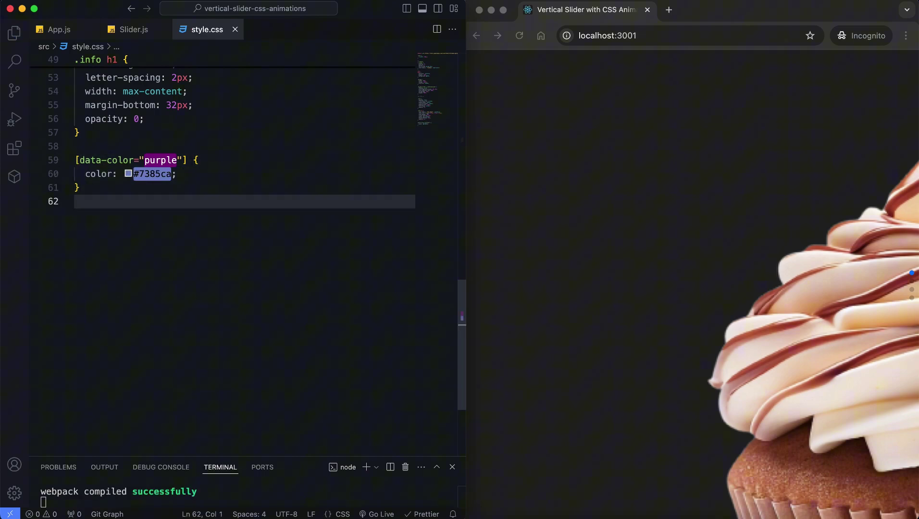
pyautogui.press('super+v')
pyautogui.press('Return')
pyautogui.press('super+v')
pyautogui.press('Return')
pyautogui.press('super+v')
# Rename the copied colour rules to green, orange and pink with their colours.
pyautogui.hotkey('shift', 'alt', 'f')
pyautogui.doubleClick(158, 201)
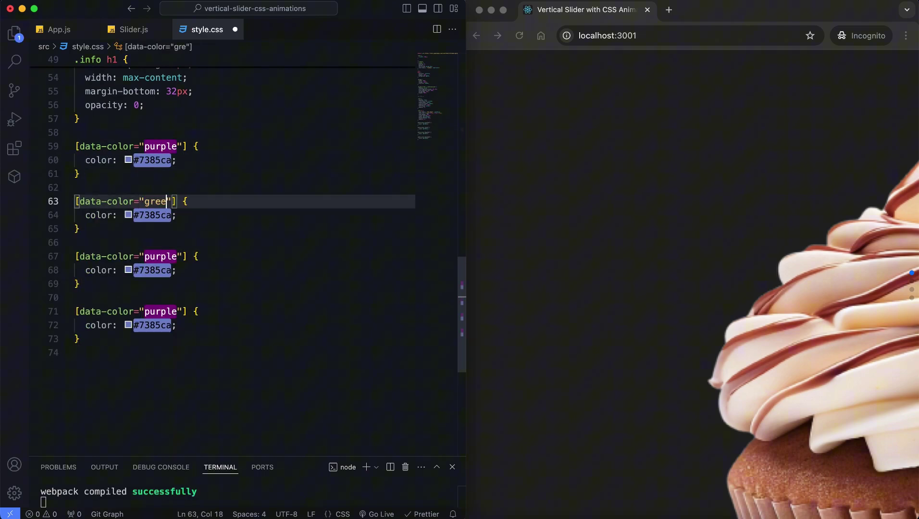
pyautogui.write('green#85a535')
pyautogui.doubleClick(158, 256)
pyautogui.write('orange')
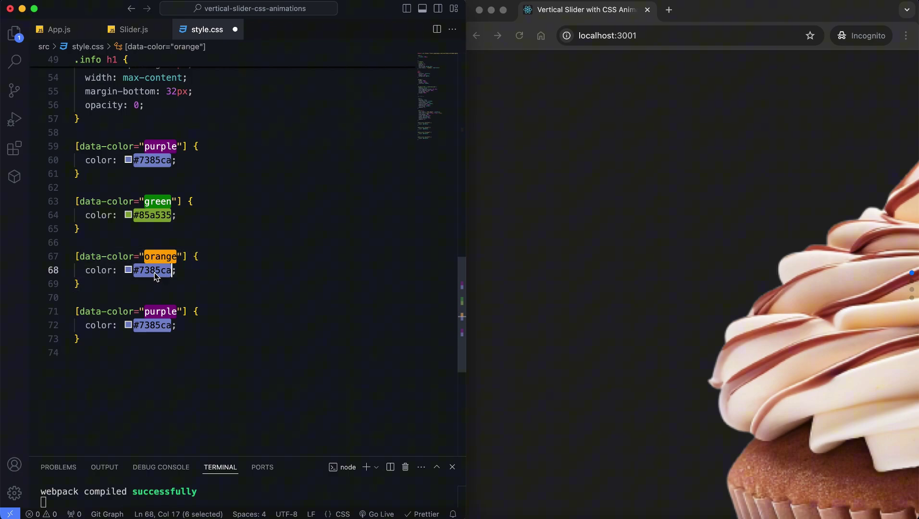
pyautogui.write('#de9f39')
pyautogui.doubleClick(158, 311)
pyautogui.write('pink')
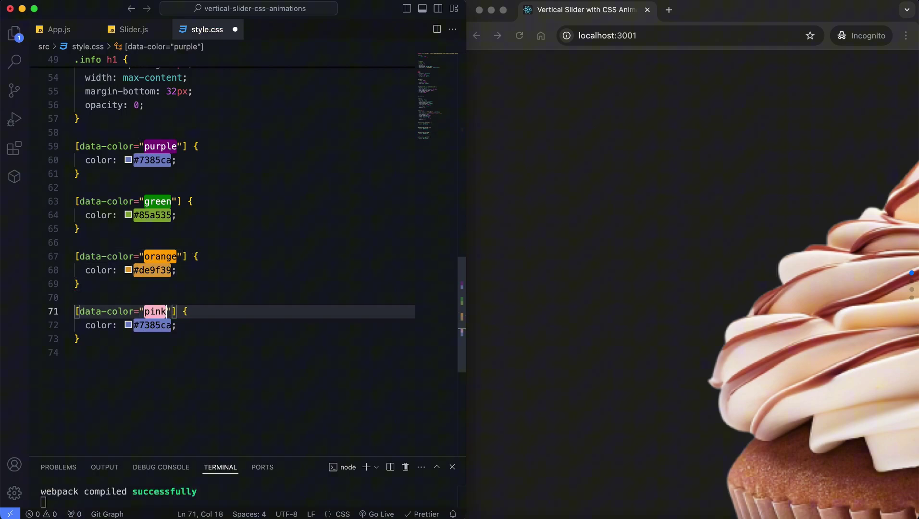
pyautogui.write('#')
pyautogui.scroll(-5, 123, 365)
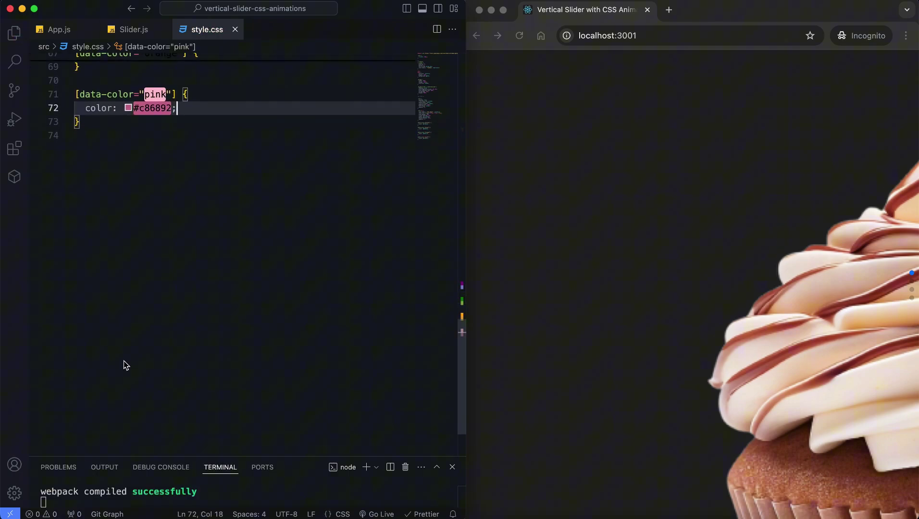
# Add the .info p rule with hidden, light-grey, responsive paragraph text.
pyautogui.press('Down')
pyautogui.press('Down')
pyautogui.press('Return')
pyautogui.write('.info p {')
pyautogui.press('Return')
pyautogui.write('font-size: clamp(1.1rem, 2')
pyautogui.write('vw, 1.5rem')
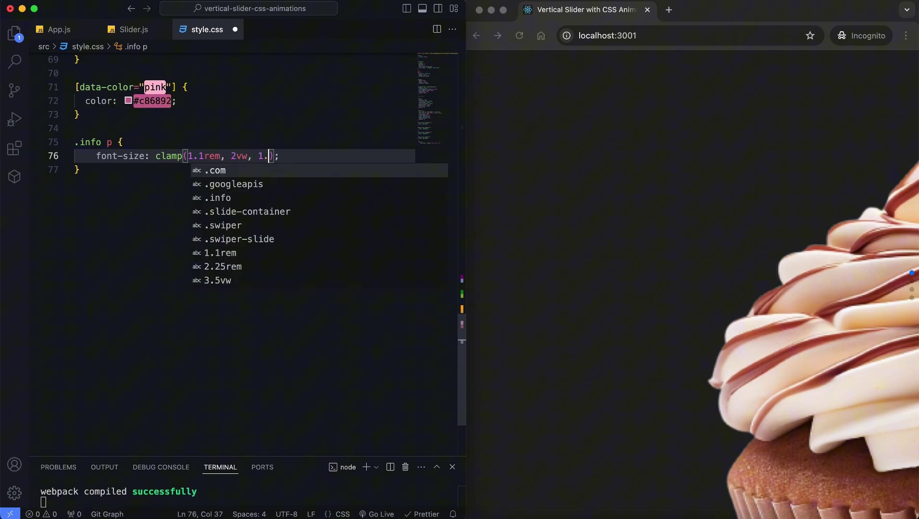
pyautogui.press('End')
pyautogui.press('Return')
pyautogui.write('color: #bfbec1;')
pyautogui.press('Return')
pyautogui.write('font-weight: 300; line-height: 1.5;')
pyautogui.press('Return')
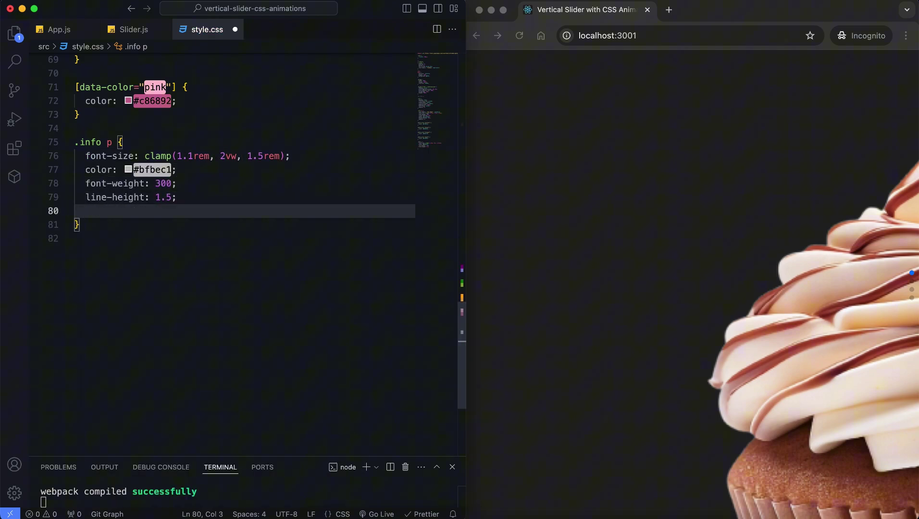
pyautogui.write('opacity: 0;')
pyautogui.press('Down')
pyautogui.press('Down')
pyautogui.press('Return')
pyautogui.write('.swi')
pyautogui.write(' .info {')
# Add .swiper-slide-active .info with opacity 1 and reuse its selector.
pyautogui.press('Return')
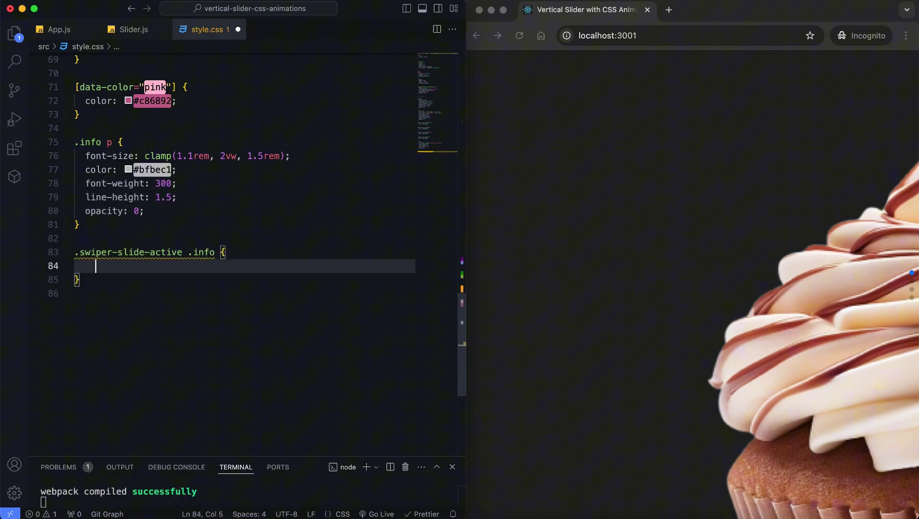
pyautogui.write('opacity: 1;')
pyautogui.hotkey('ctrl', 's')
pyautogui.moveTo(218, 254); pyautogui.dragTo(72, 260)
pyautogui.hotkey('ctrl', 'c')
pyautogui.press('Down')
pyautogui.press('Down')
pyautogui.press('Down')
pyautogui.press('Return')
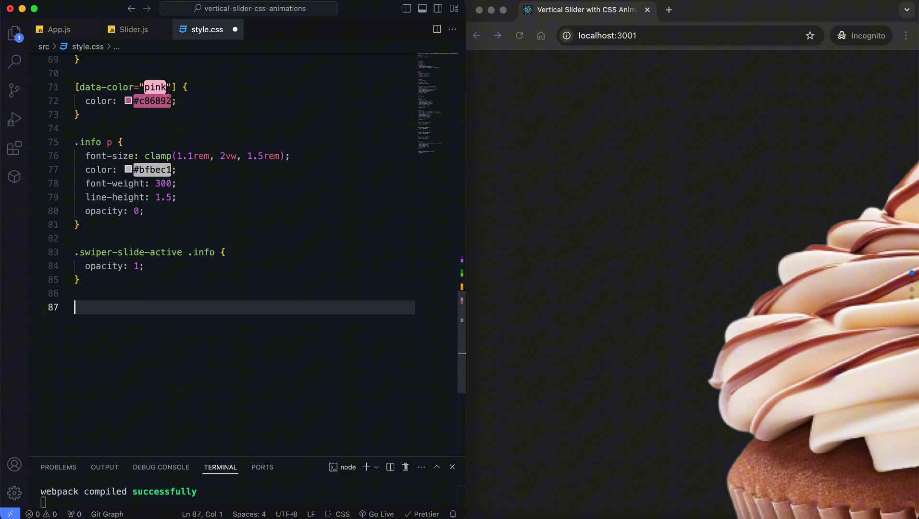
pyautogui.hotkey('ctrl', 'v')
pyautogui.write('h1,')
# Apply the moveDown animation to the active slide's info h1 and p.
pyautogui.press('Return')
pyautogui.write('{')
pyautogui.press('Return')
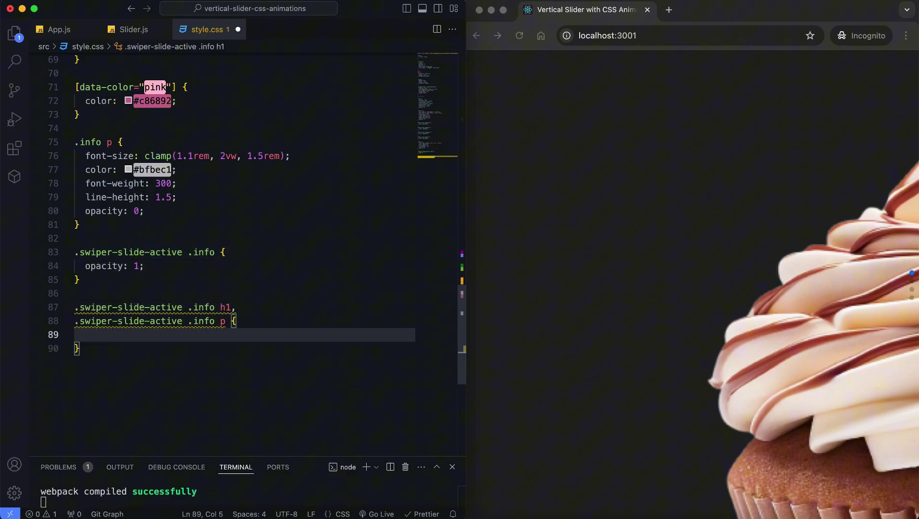
pyautogui.scroll(-5, 244, 215)
pyautogui.write('animation: moveDown 0.8s ')
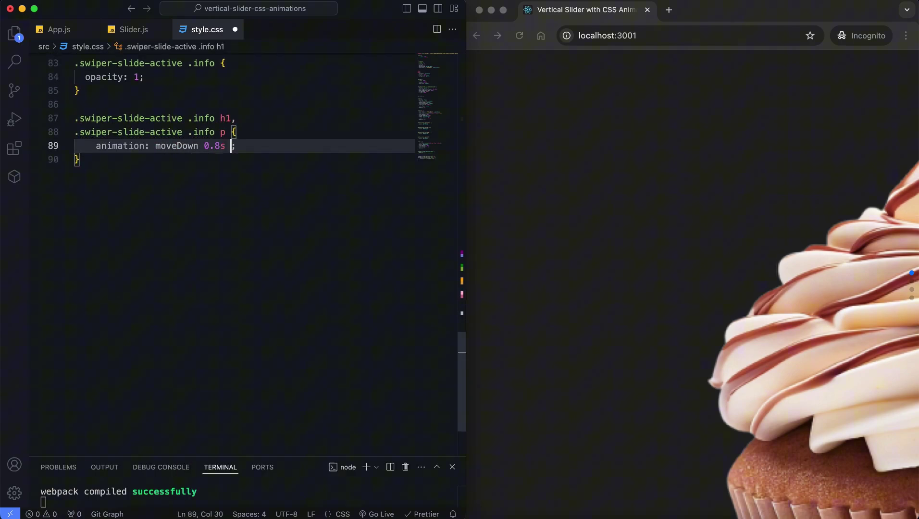
pyautogui.write('ease-in forwards')
pyautogui.press('Down')
pyautogui.press('Return')
pyautogui.press('Return')
# Add animation delays of 0.2s for the heading and 1s for the paragraph.
pyautogui.hotkey('ctrl', 'v')
pyautogui.write('h1 {')
pyautogui.press('Return')
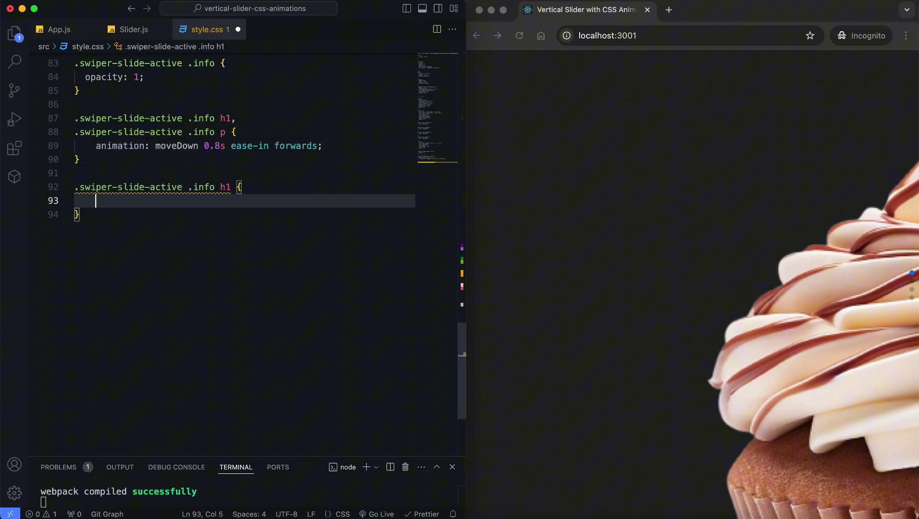
pyautogui.write('animation-delay: 0.2s;')
pyautogui.press('Down')
pyautogui.press('Return')
pyautogui.press('Return')
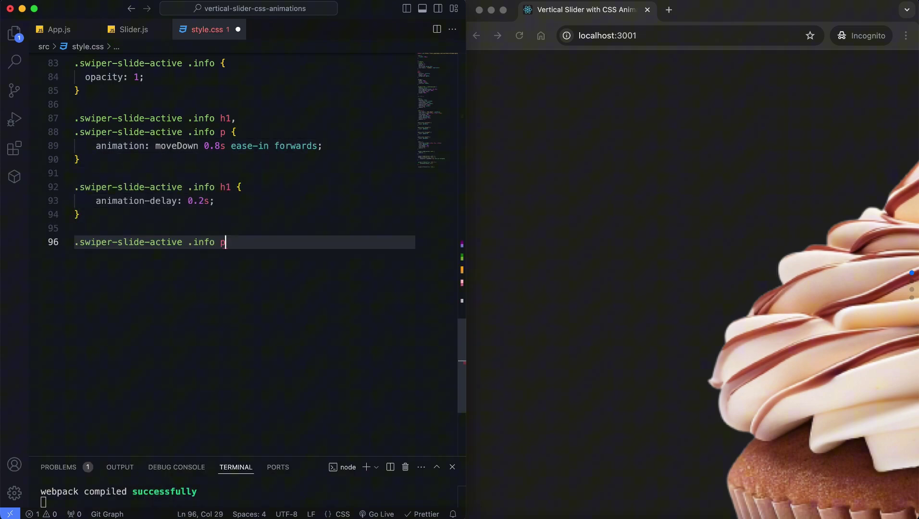
pyautogui.write('{')
pyautogui.press('Return')
pyautogui.write('animation-delay: 1s;')
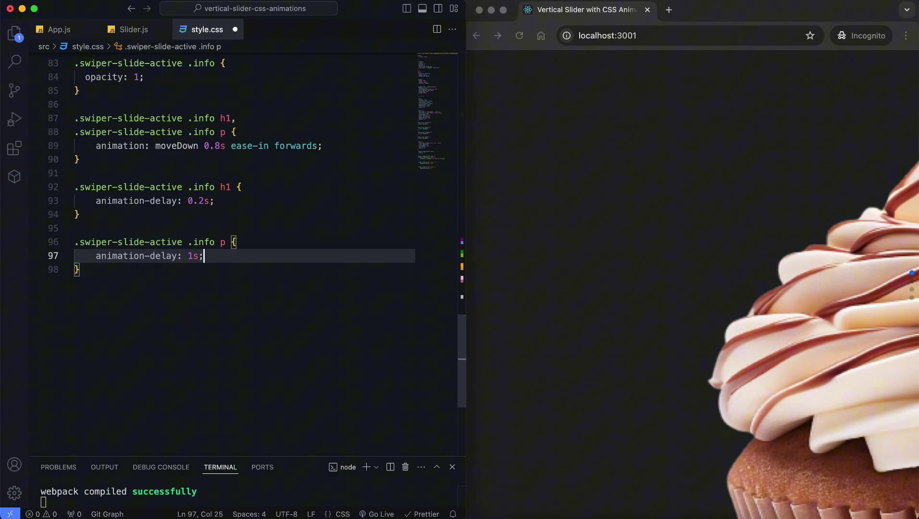
pyautogui.hotkey('ctrl', 's')
pyautogui.press('Down')
pyautogui.press('Return')
pyautogui.press('Return')
pyautogui.write('@keyframes')
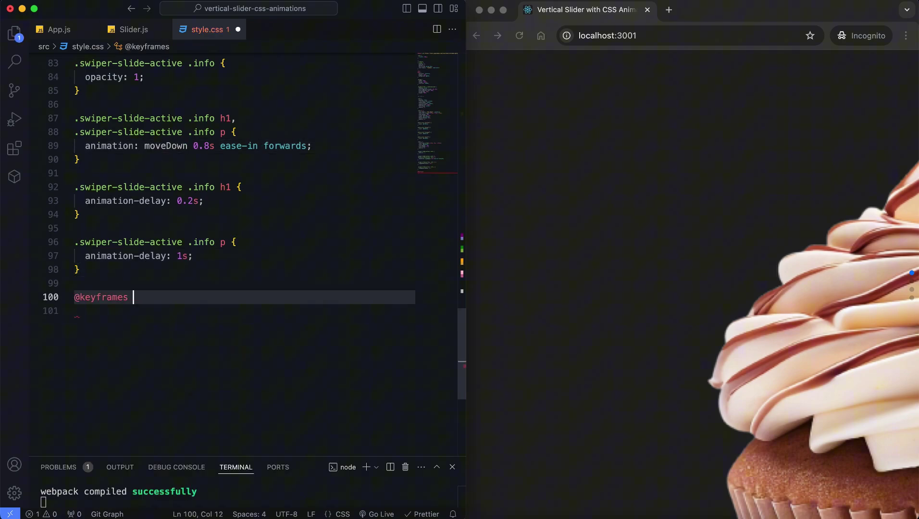
pyautogui.write(' moveDown {')
# Write the 0% moveDown keyframe with translateY(-20px) and opacity 0.
pyautogui.press('Return')
pyautogui.write('0% {')
pyautogui.press('Return')
pyautogui.press('Return')
pyautogui.write('translateY(')
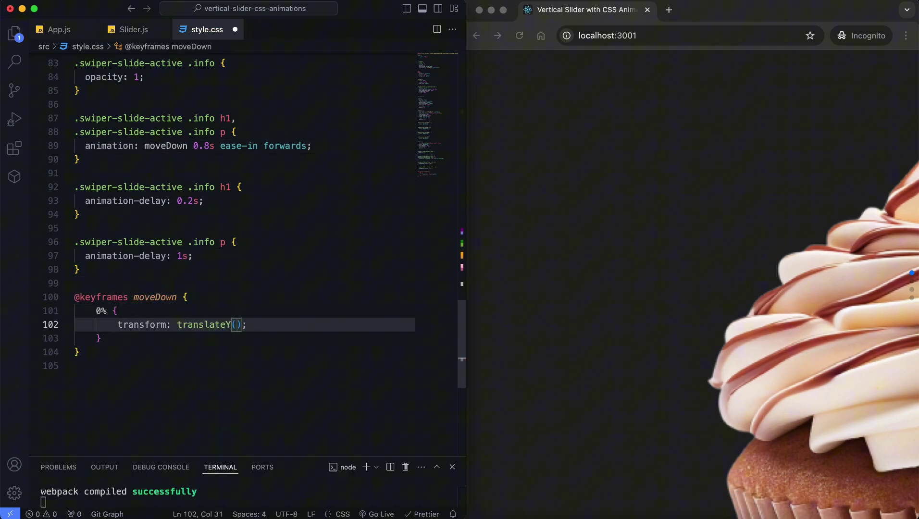
pyautogui.write('px')
pyautogui.press('End')
pyautogui.press('Return')
pyautogui.write('op')
pyautogui.press('Return')
pyautogui.write('0')
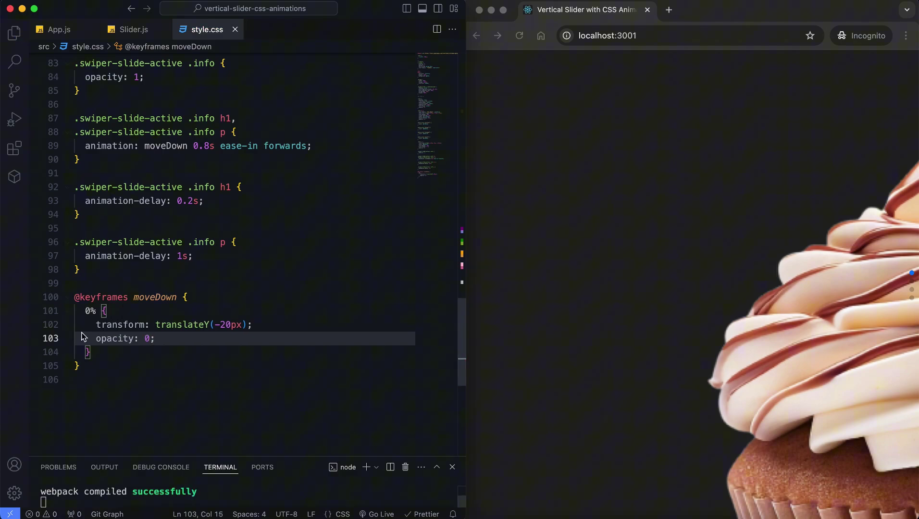
# Duplicate it as a 100% keyframe with translateY(0) and opacity 1, and save.
pyautogui.moveTo(81, 336); pyautogui.dragTo(74, 311)
pyautogui.press('super+c')
pyautogui.click(103, 351)
pyautogui.press('Return')
pyautogui.press('super+v')
pyautogui.write('10')
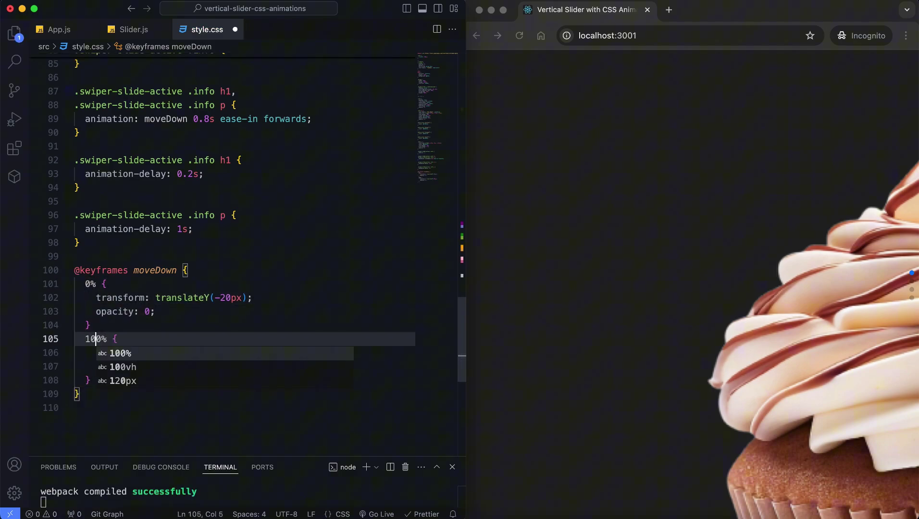
pyautogui.doubleClick(234, 359)
pyautogui.write('0')
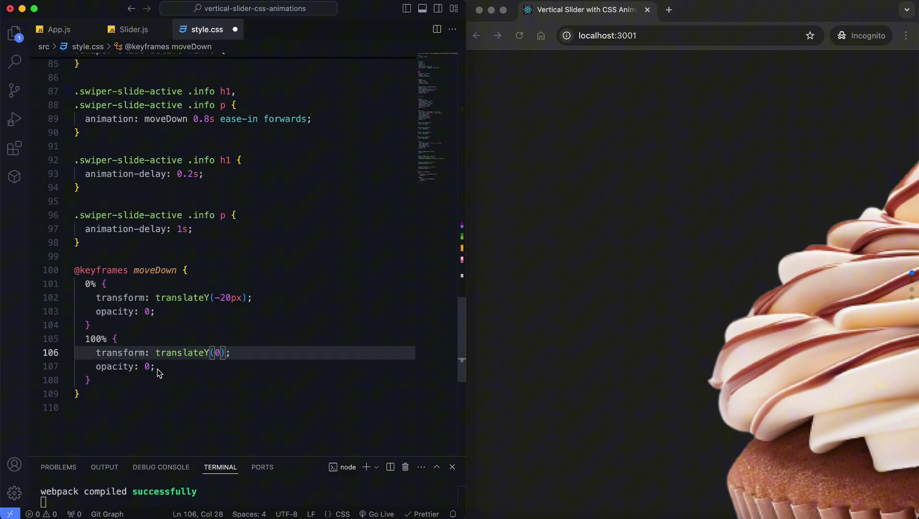
pyautogui.doubleClick(149, 366)
pyautogui.write('1')
pyautogui.press('super+s')
# Reload Chrome to check the text animation, then add blank lines after the keyframes.
pyautogui.click(519, 35)
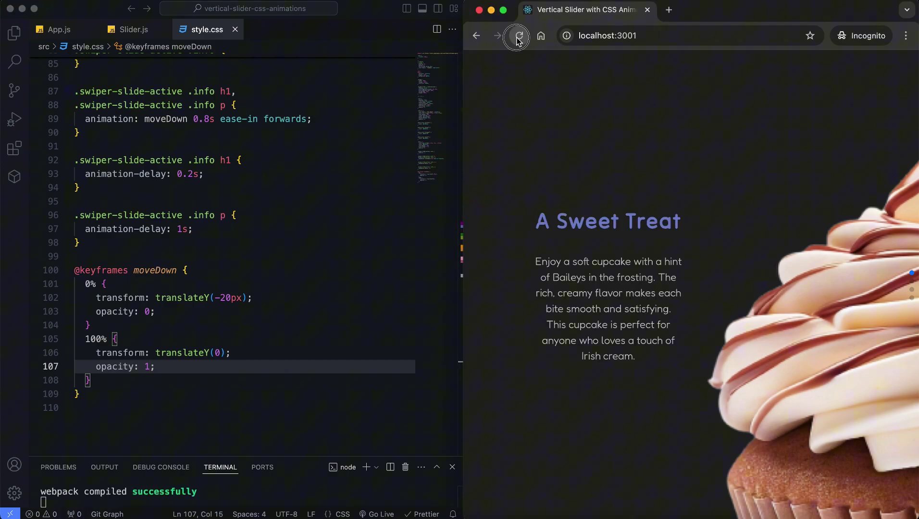
pyautogui.click(129, 380)
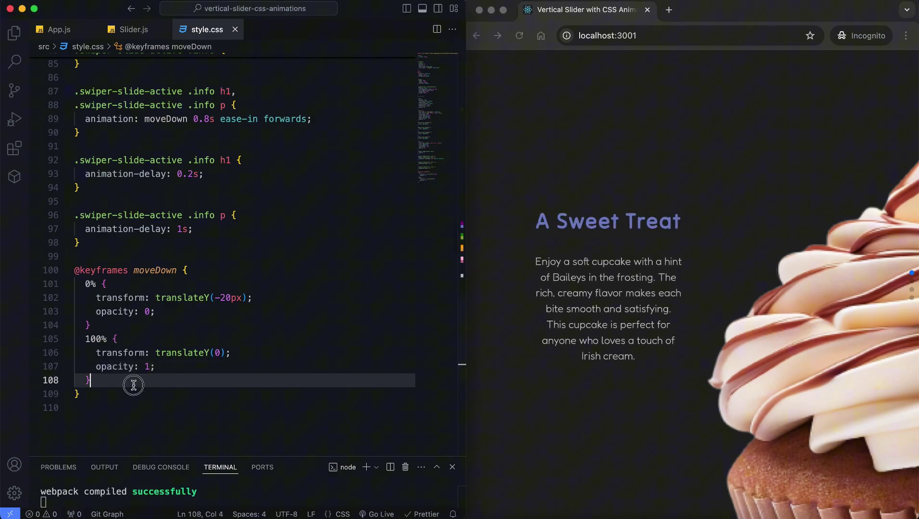
pyautogui.scroll(-5, 125, 399)
pyautogui.press('Return')
pyautogui.press('Return')
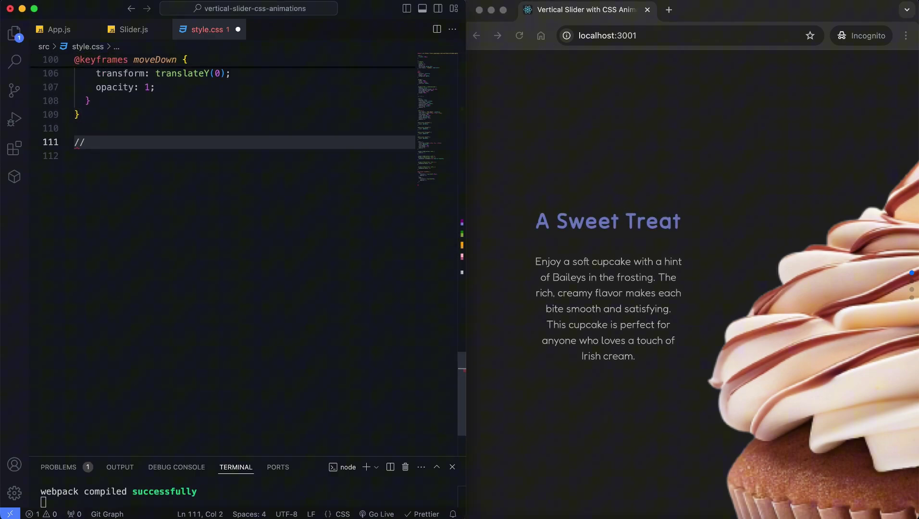
# Add an Item comment and a centred, square .item rule with var(--width) and aspect-ratio 1/1.
pyautogui.press('End')
pyautogui.press('Return')
pyautogui.press('Return')
pyautogui.write('.item { po')
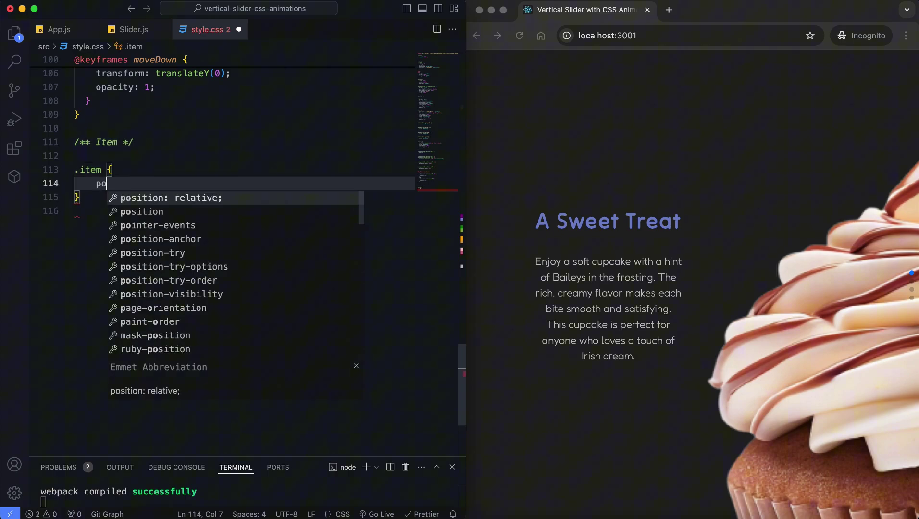
pyautogui.press('Return')
pyautogui.press('Return')
pyautogui.write('display: flex;   align-items: center;   ju')
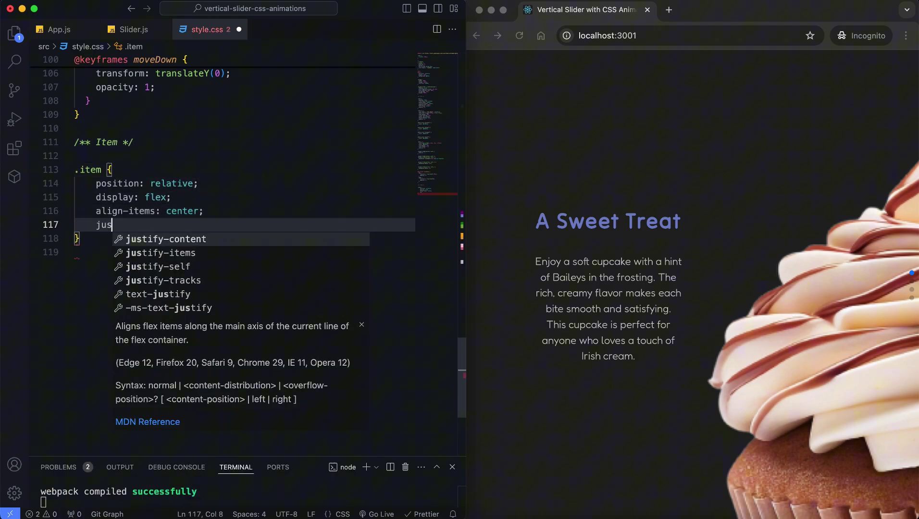
pyautogui.write('stify-content: center;   width: var(--width);')
pyautogui.hotkey('ctrl', 's')
pyautogui.write('aspect-ratio: 1/1;   mar')
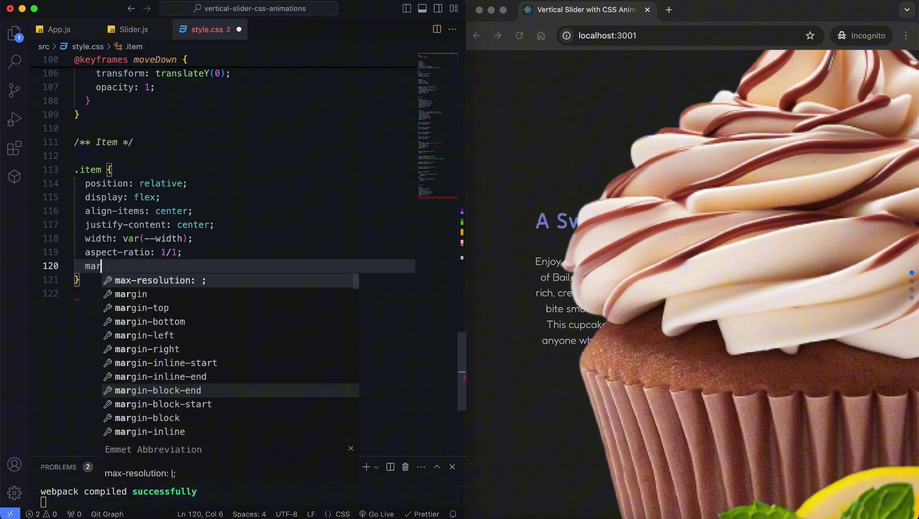
pyautogui.write('gin: auto;')
# Add an absolute .circle rule: inset 0, 100% size, border-radius 50%, overflow hidden.
pyautogui.press('Down')
pyautogui.press('Return')
pyautogui.press('Return')
pyautogui.write('.circle {     position: absolute;     inset: 0;     width:')
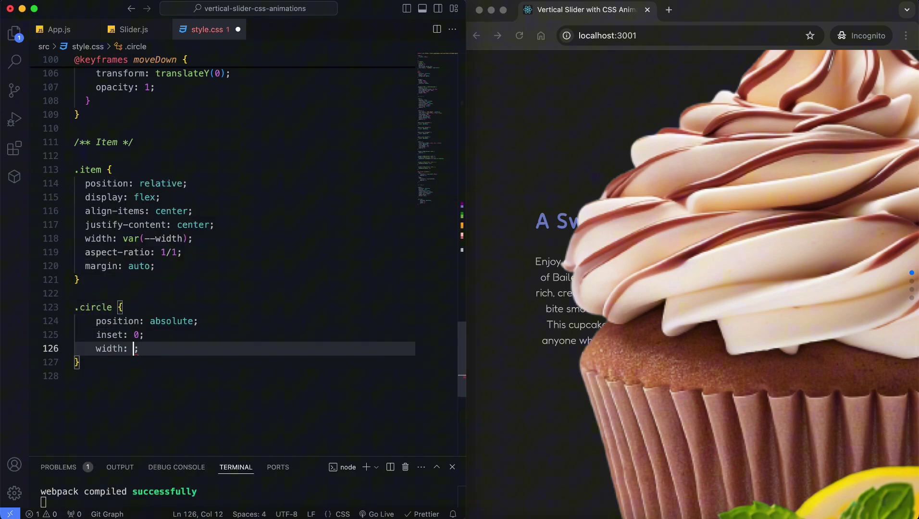
pyautogui.press('End')
pyautogui.write('height: 100%;     border-radius: 5')
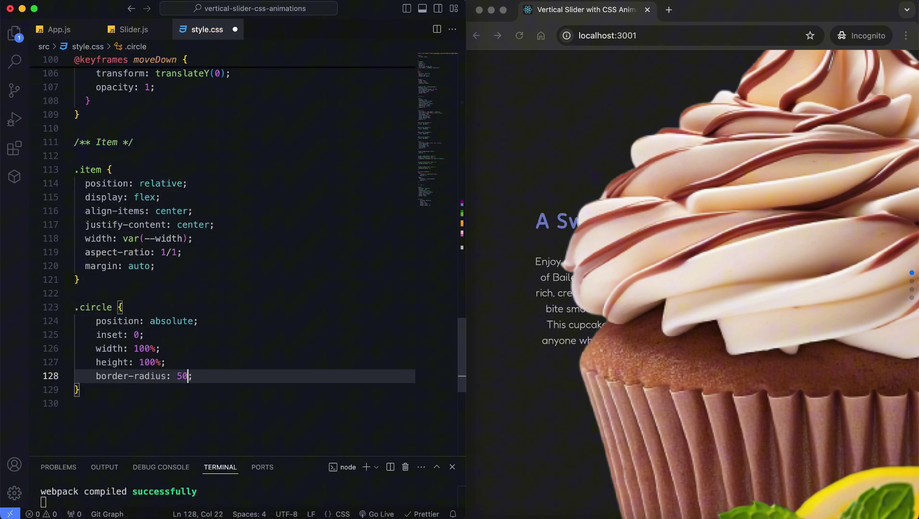
pyautogui.write('0%;     overflow: hidden;')
pyautogui.press('Down')
pyautogui.press('Down')
# Write the purple circle border rule (1px solid #8092d9) and paste three copies.
pyautogui.press('Return')
pyautogui.write('.cir')
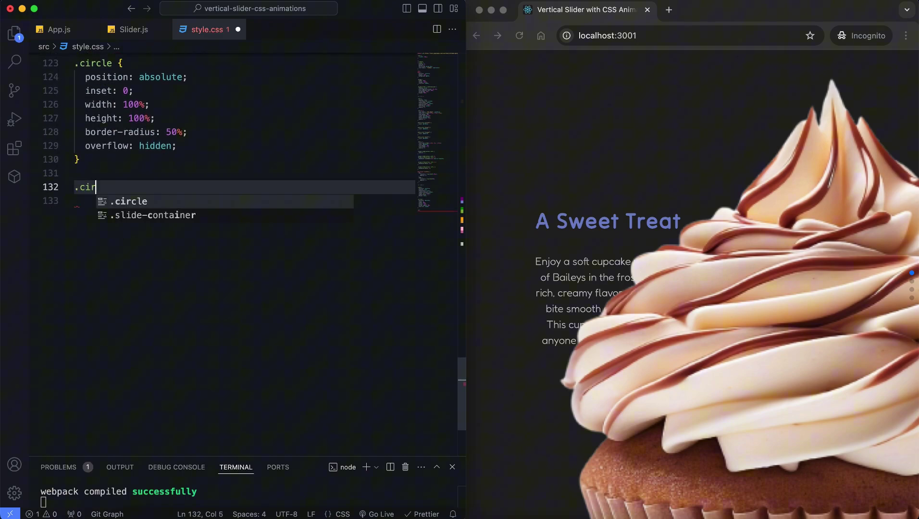
pyautogui.write('cle[data-item="purple"] {   ')
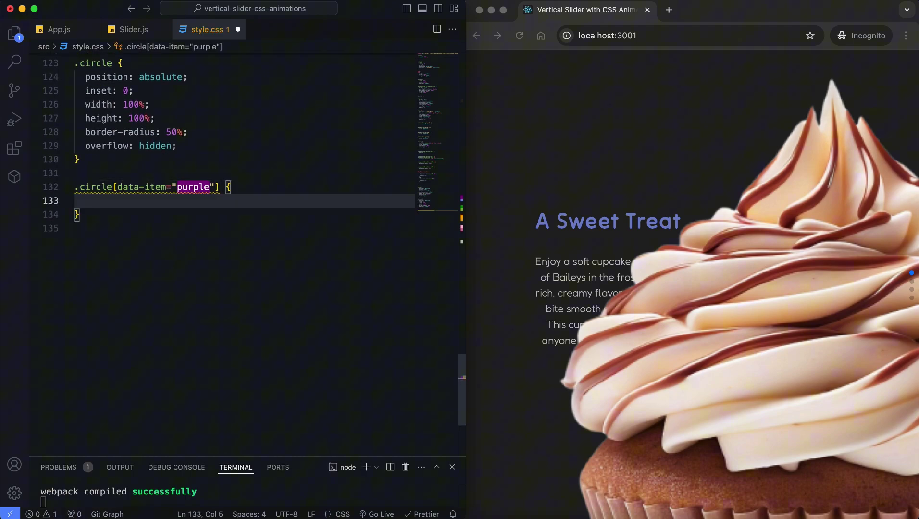
pyautogui.write('border: 1px solid #')
pyautogui.write('8092d9')
pyautogui.hotkey('ctrl', 's')
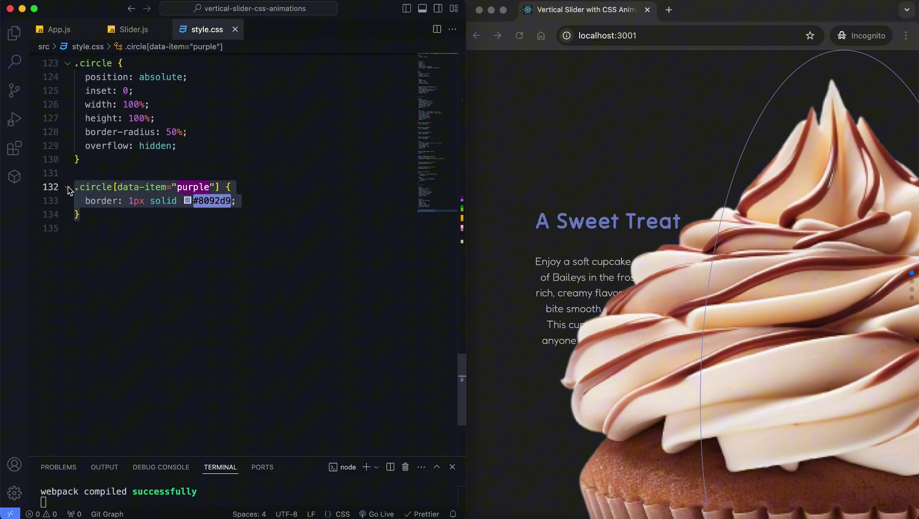
pyautogui.hotkey('ctrl', 'c')
pyautogui.press('Down')
pyautogui.press('Return')
pyautogui.hotkey('ctrl', 'v')
pyautogui.press('Return')
pyautogui.press('Return')
pyautogui.hotkey('ctrl', 'v')
pyautogui.press('Return')
pyautogui.press('Return')
pyautogui.hotkey('ctrl', 'v')
pyautogui.press('Return')
# Recolour the copies to green #87af21, orange #f8b03d and pink #b96287.
pyautogui.doubleClick(193, 227)
pyautogui.write('gr')
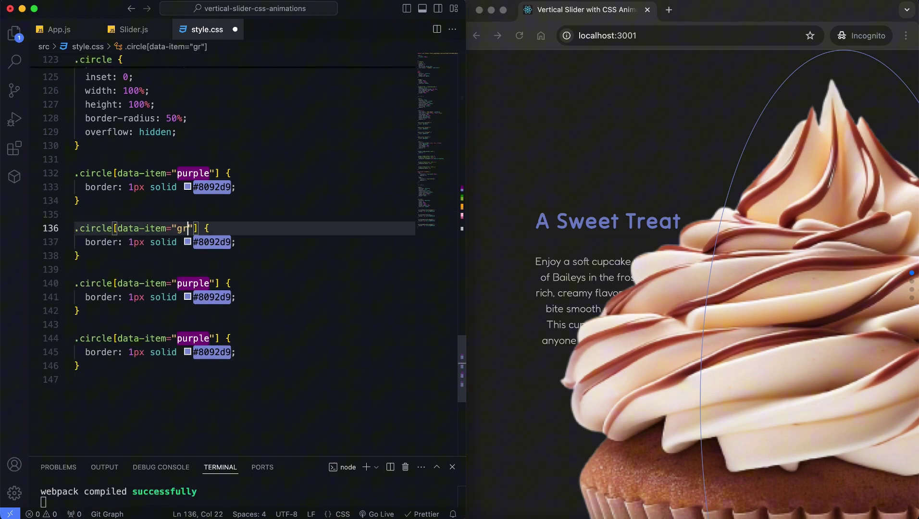
pyautogui.write('een87af21orange#f')
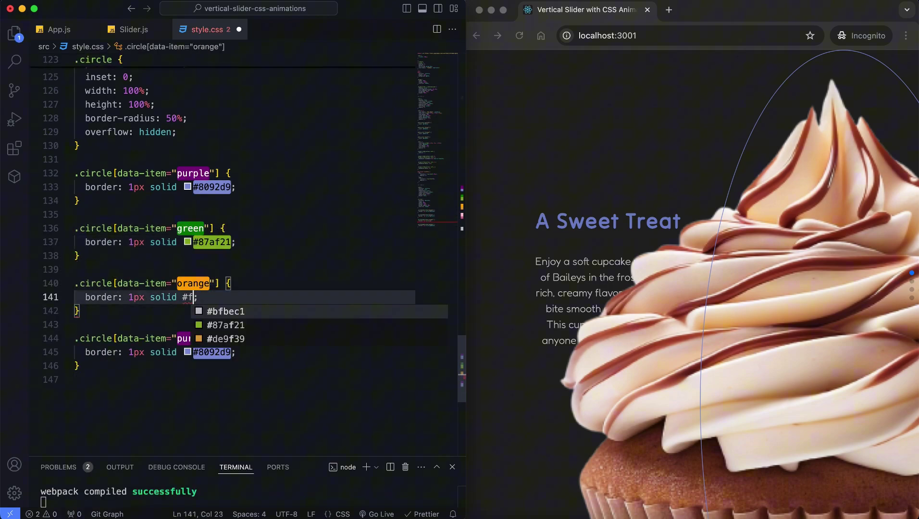
pyautogui.write('8b03d')
pyautogui.doubleClick(193, 337)
pyautogui.write('pink')
pyautogui.doubleClick(212, 352)
pyautogui.write('b9628')
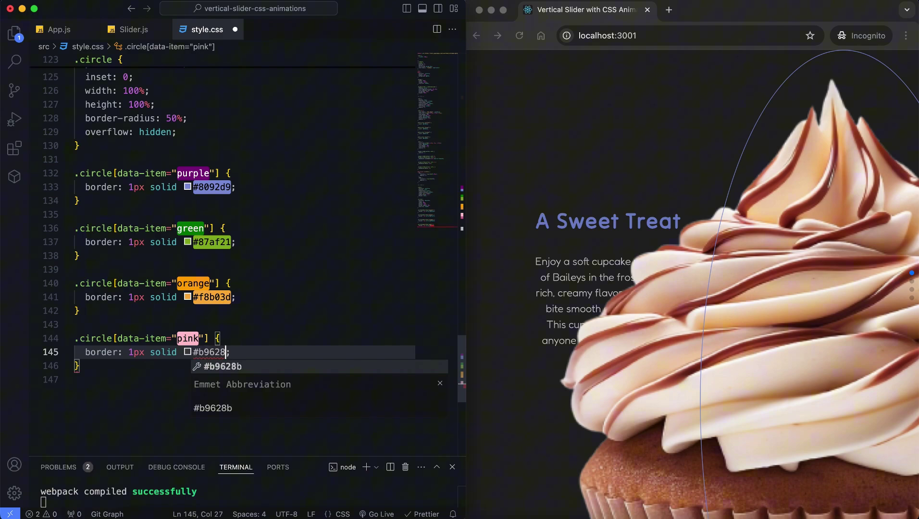
pyautogui.write('7')
pyautogui.press('Down')
pyautogui.press('Down')
pyautogui.press('Return')
pyautogui.write('.circle::before {')
pyautogui.press('Return')
pyautogui.write('content: "";     po')
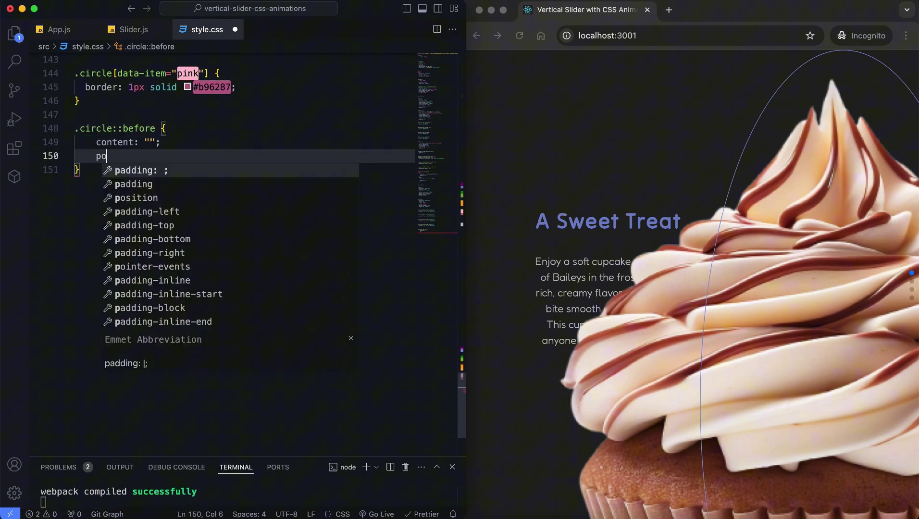
pyautogui.write('sition: absolute;')
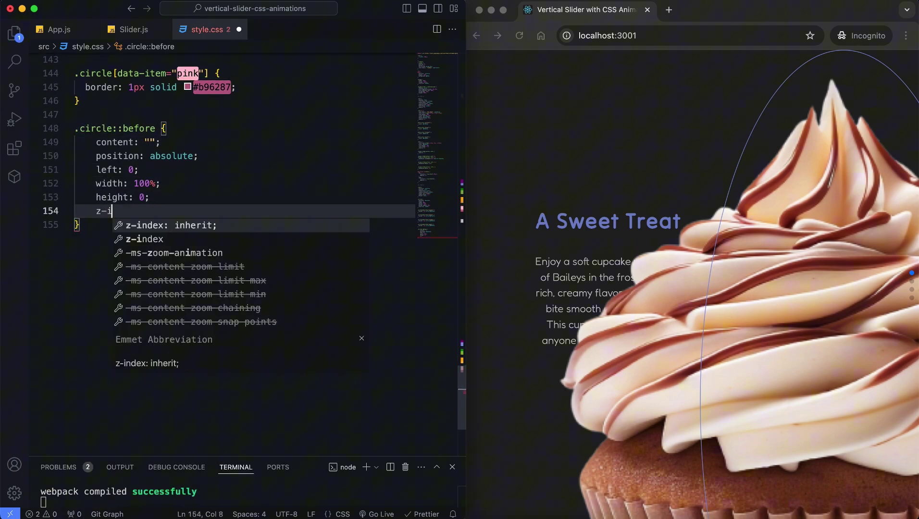
pyautogui.write('     left: 0;     width: 100%;     height: 0;     z-index: -1;')
# Finish the .circle::before layer with z-index -1.
pyautogui.press('Down')
pyautogui.press('End')
pyautogui.press('Return')
pyautogui.press('Return')
pyautogui.write('.circle')
# Add the purple data-item circle ::before rule with its pasted linear-gradient background, and save.
pyautogui.press('Down')
pyautogui.press('Down')
pyautogui.press('Down')
pyautogui.press('Return')
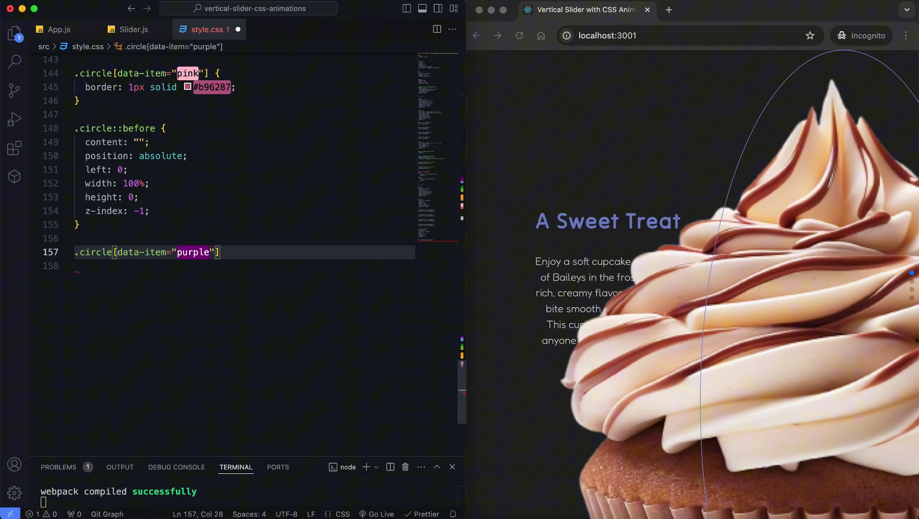
pyautogui.write('::')
pyautogui.press('Down')
pyautogui.press('Down')
pyautogui.press('Return')
pyautogui.write('{')
pyautogui.press('Return')
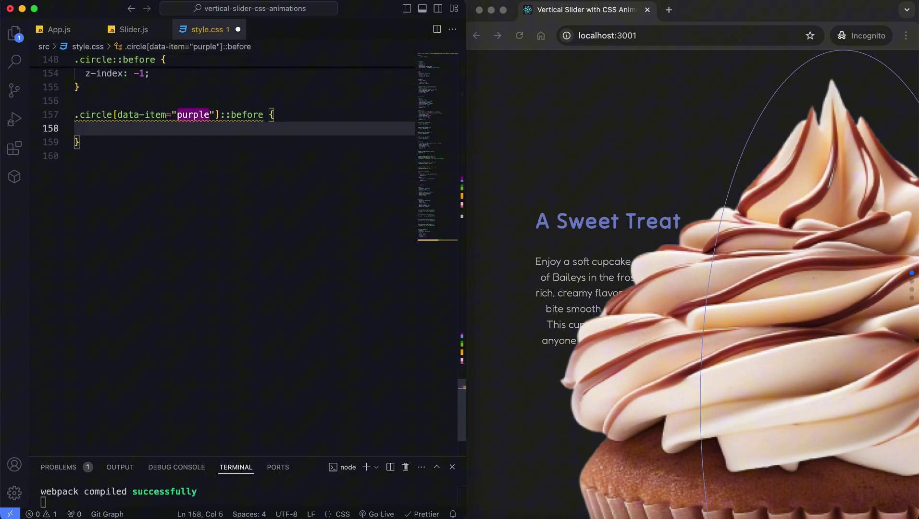
pyautogui.hotkey('ctrl', 'v')
pyautogui.hotkey('ctrl', 's')
pyautogui.hotkey('ctrl', 'End')
pyautogui.press('Return')
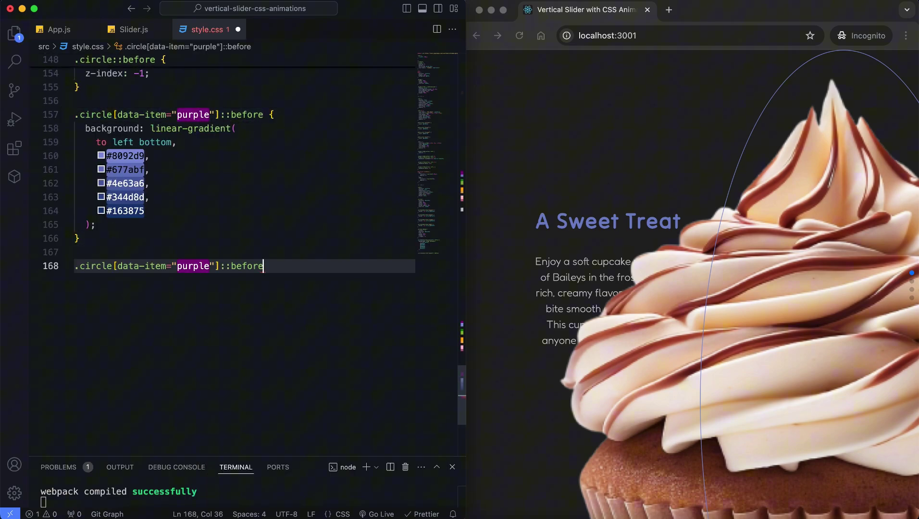
pyautogui.write('green')
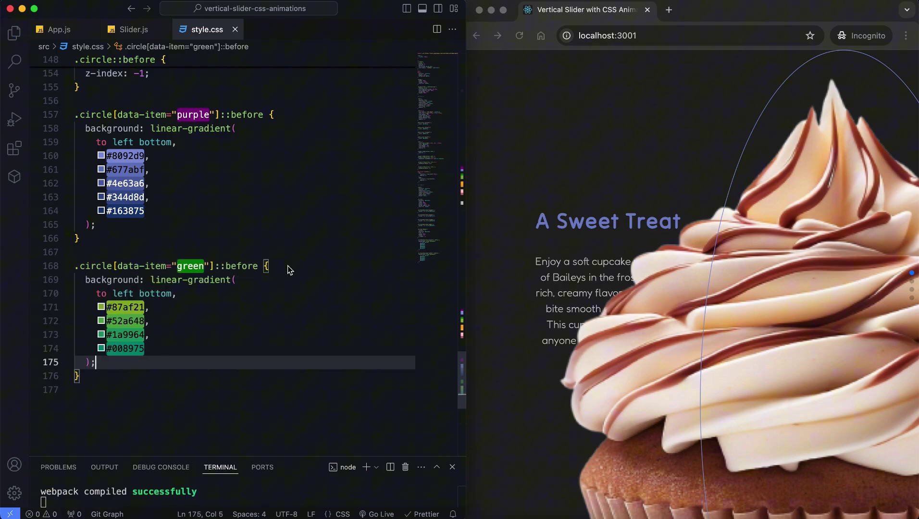
# Copy the green circle ::before selector to the file's end for the next colour rule.
pyautogui.moveTo(258, 266); pyautogui.dragTo(72, 267)
pyautogui.press('super+c')
pyautogui.scroll(-5, 109, 360)
pyautogui.click(99, 297)
pyautogui.press('Return')
pyautogui.press('super+v')
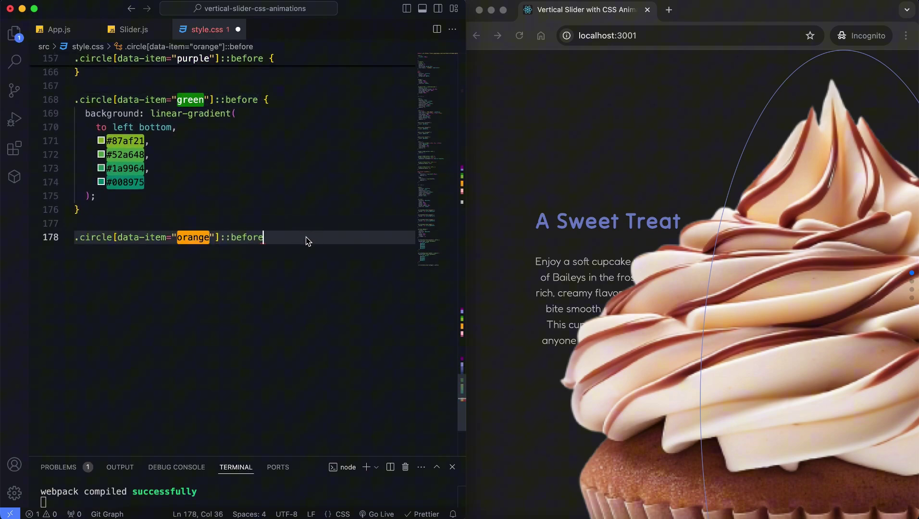
pyautogui.write('{')
pyautogui.press('Return')
# Give the orange circle ::before rule its linear-gradient background.
pyautogui.press('Tab')
pyautogui.press('Return')
pyautogui.press('Return')
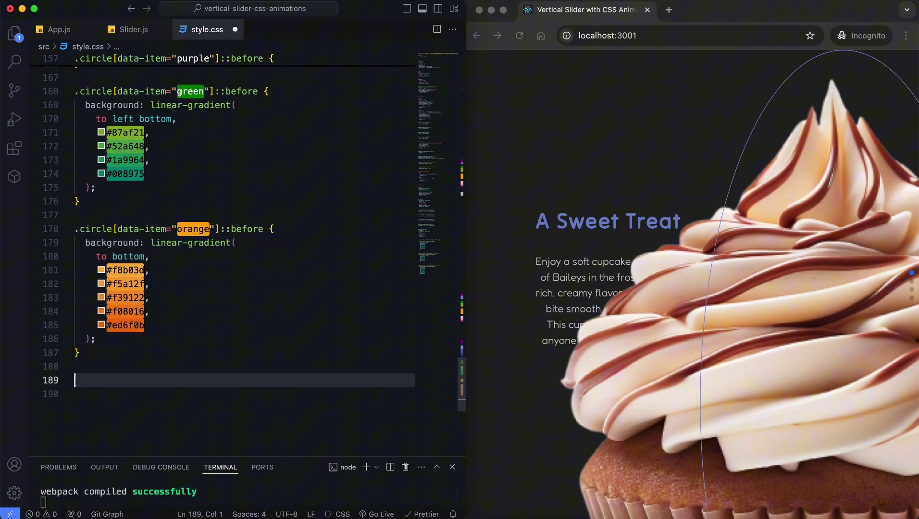
pyautogui.click(113, 229)
# Duplicate the orange selector as a pink circle ::before rule with its own gradient.
pyautogui.click(86, 382)
pyautogui.press('super+v')
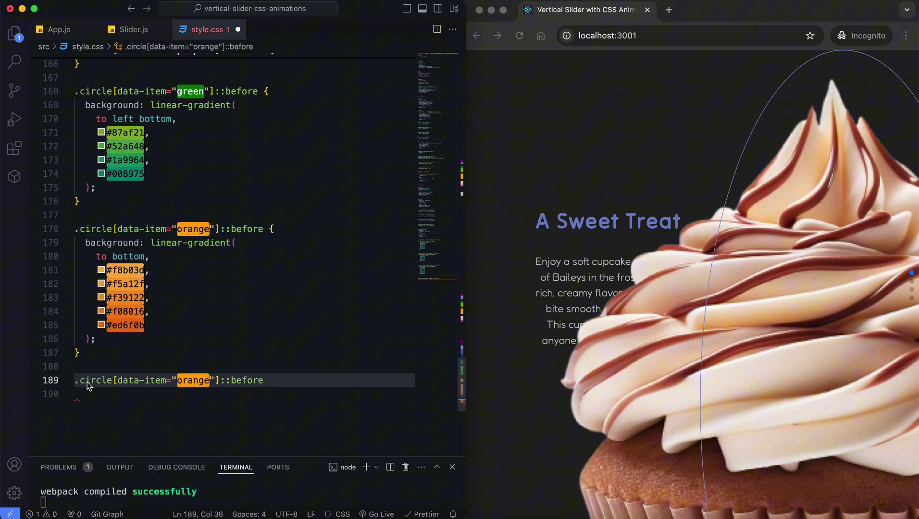
pyautogui.doubleClick(192, 380)
pyautogui.write('pink')
pyautogui.scroll(-3, 244, 251)
pyautogui.press('End')
pyautogui.write('{')
pyautogui.press('Return')
pyautogui.write('background: linear-gradient( to right bottom, #b96287, #b3567f, #ad4978, #a73c71, #a02d6a );')
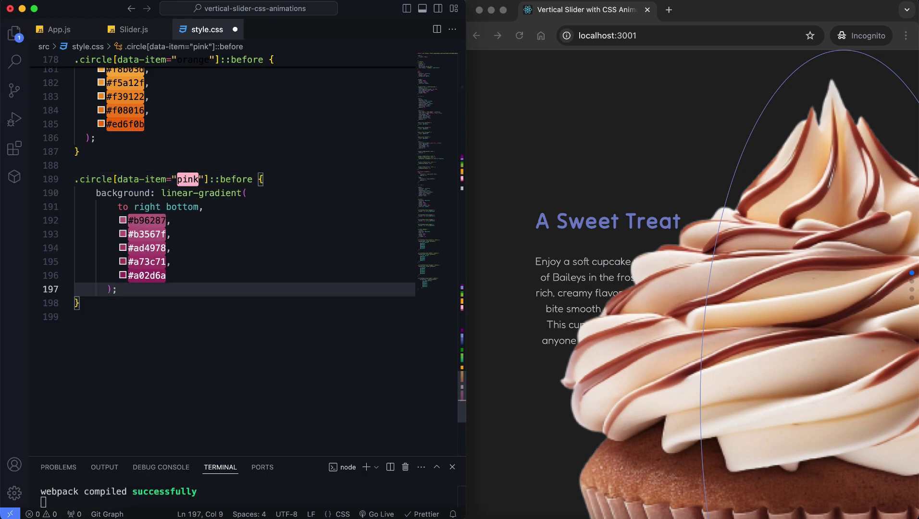
pyautogui.click(155, 306)
pyautogui.press('Return')
pyautogui.press('Return')
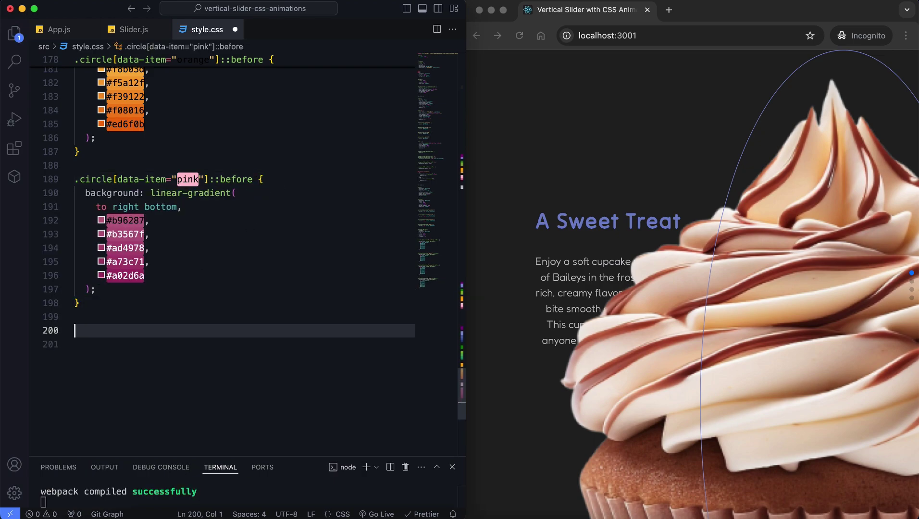
pyautogui.scroll(-2, 155, 306)
pyautogui.write('.anim')
pyautogui.write('rcle;')
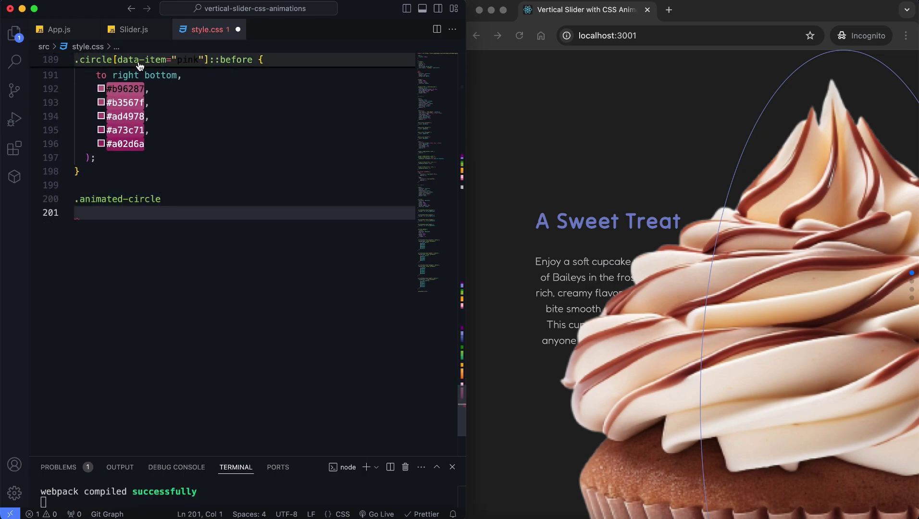
# Trace the isActive animated-circle class from Slider.js to its faulty style.css rule.
pyautogui.press('super+s')
pyautogui.click(134, 30)
pyautogui.moveTo(373, 270); pyautogui.dragTo(254, 272)
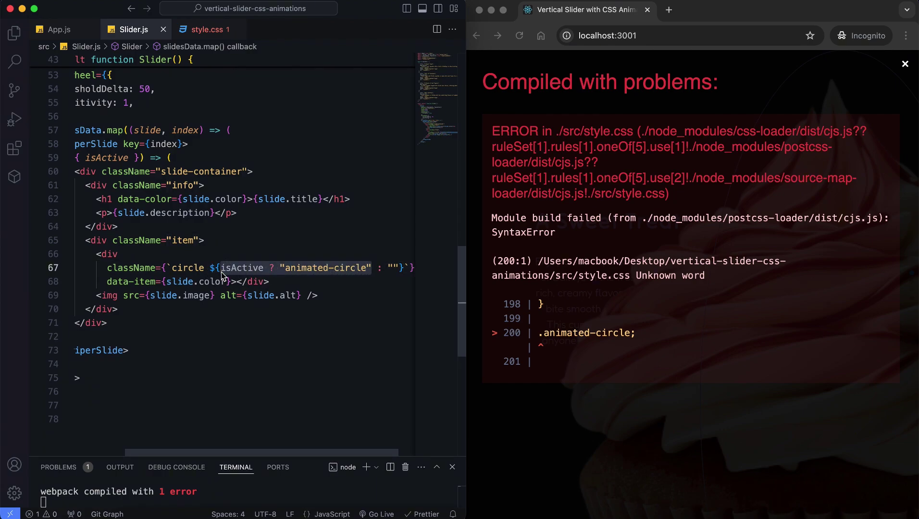
pyautogui.click(215, 336)
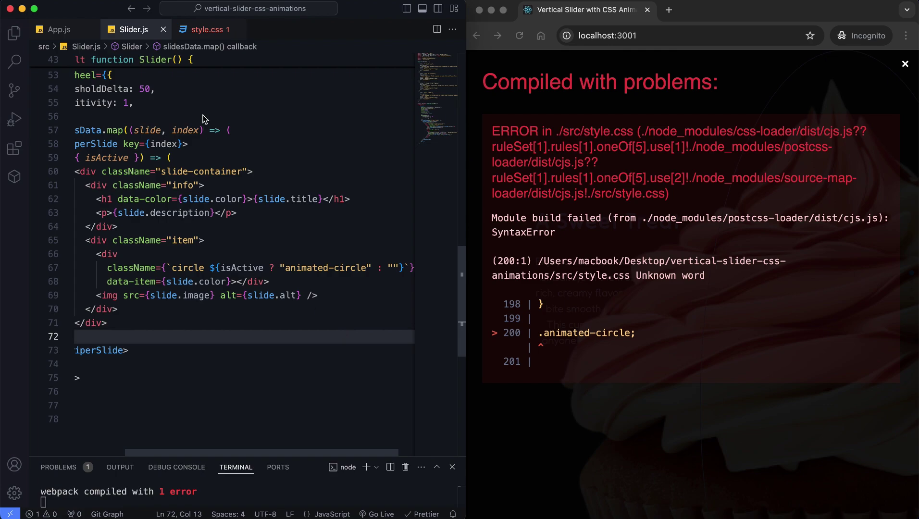
pyautogui.click(206, 29)
pyautogui.click(178, 201)
pyautogui.write('{')
# Remove the stray selector semicolon and give .animated-circle::before the colorTransition 2s linear forwards animation.
pyautogui.press('Return')
pyautogui.press('super+s')
pyautogui.write('animation: col')
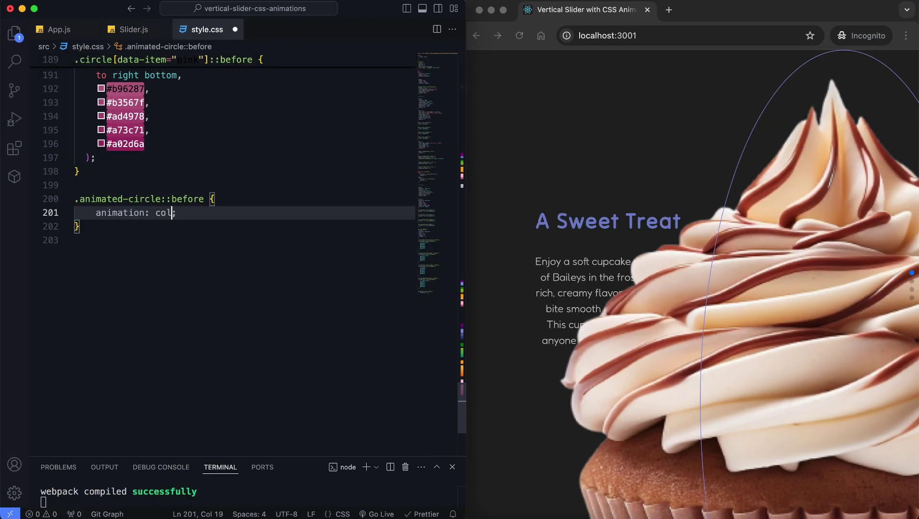
pyautogui.write('forwards')
pyautogui.press('super+s')
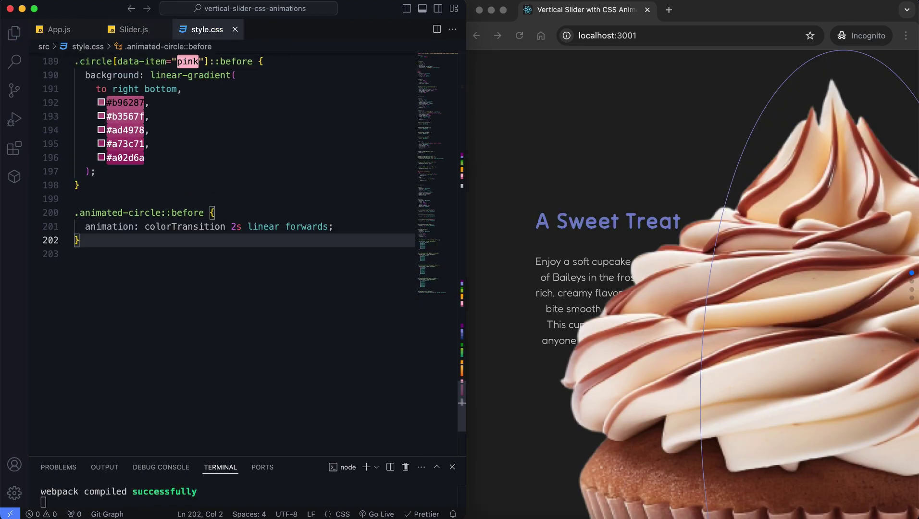
pyautogui.press('Down')
pyautogui.press('Down')
pyautogui.press('Return')
pyautogui.write('@keyframes colorTransition {')
pyautogui.press('Return')
pyautogui.write('0% {')
pyautogui.press('Return')
pyautogui.write('height: ')
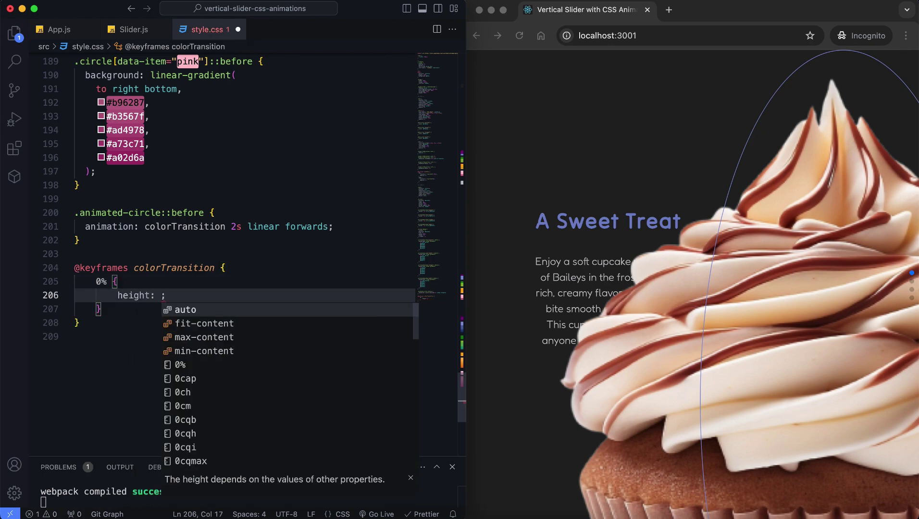
pyautogui.write('0;')
pyautogui.press('Return')
pyautogui.write('top: -50%')
pyautogui.hotkey('shift', 'Up')
pyautogui.hotkey('shift', 'Up')
pyautogui.hotkey('shift', 'Up')
pyautogui.press('super+c')
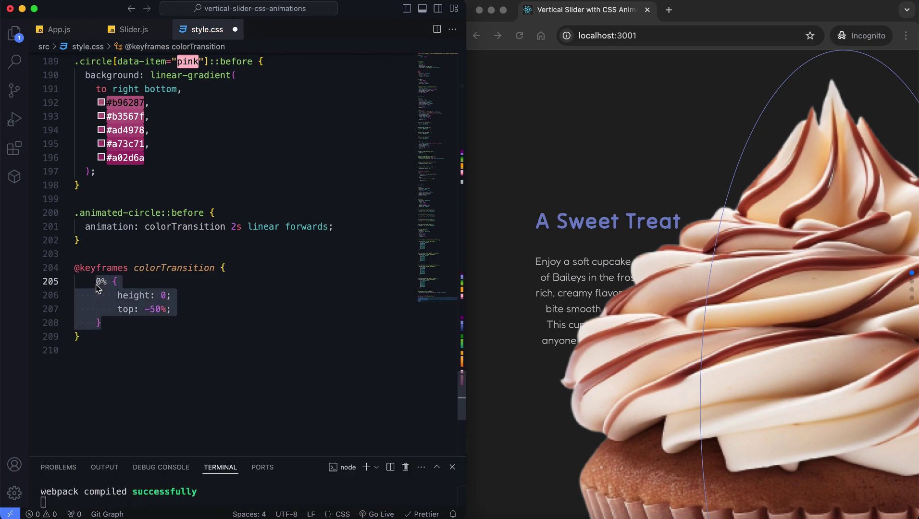
pyautogui.press('Down')
pyautogui.press('Return')
pyautogui.press('super+v')
pyautogui.write('10')
pyautogui.click(170, 350)
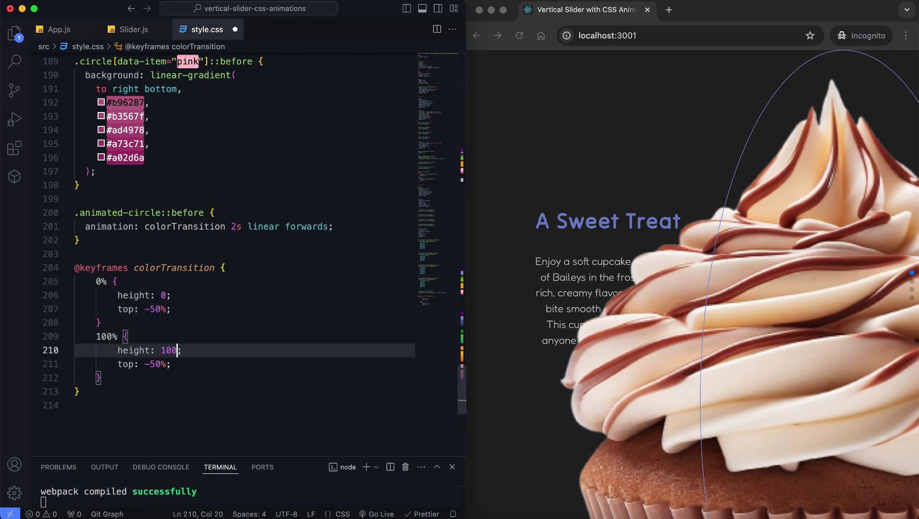
pyautogui.write('%')
pyautogui.click(159, 364)
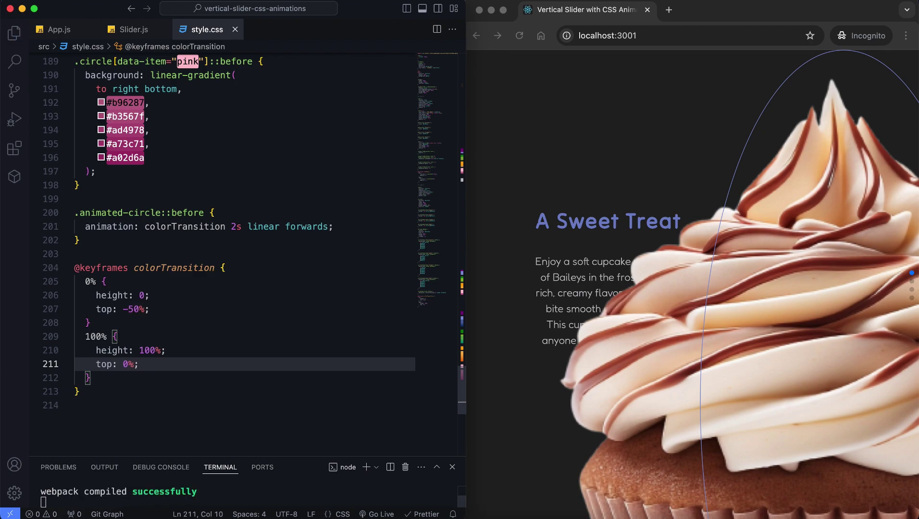
pyautogui.click(109, 405)
pyautogui.scroll(-5, 108, 403)
# Add .swiper-slide img: block, width calc(var(--width)/2), drop-shadow, user-select none, opacity 0, z-index 1.
pyautogui.press('Return')
pyautogui.write('.swiper-slide img {')
pyautogui.press('Return')
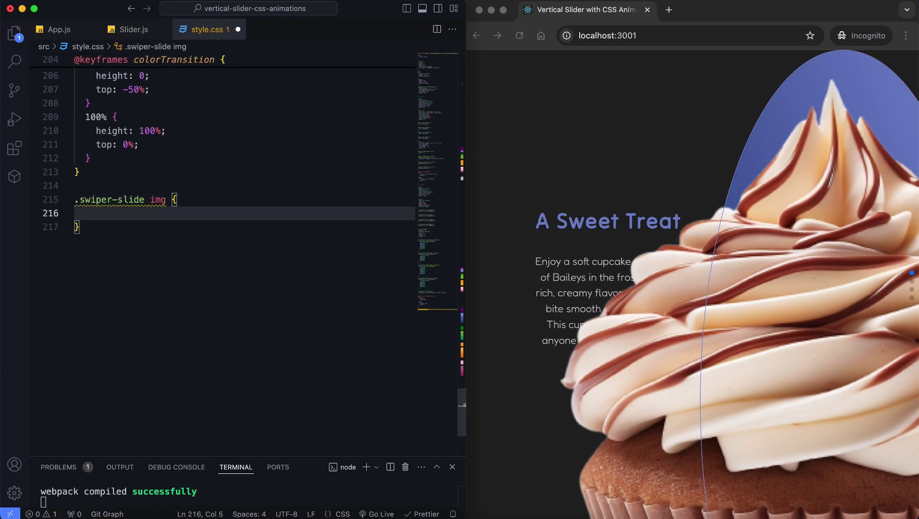
pyautogui.write('display: block;')
pyautogui.press('Return')
pyautogui.write('wid')
pyautogui.press('Return')
pyautogui.write('calc(var(--width) / 2);')
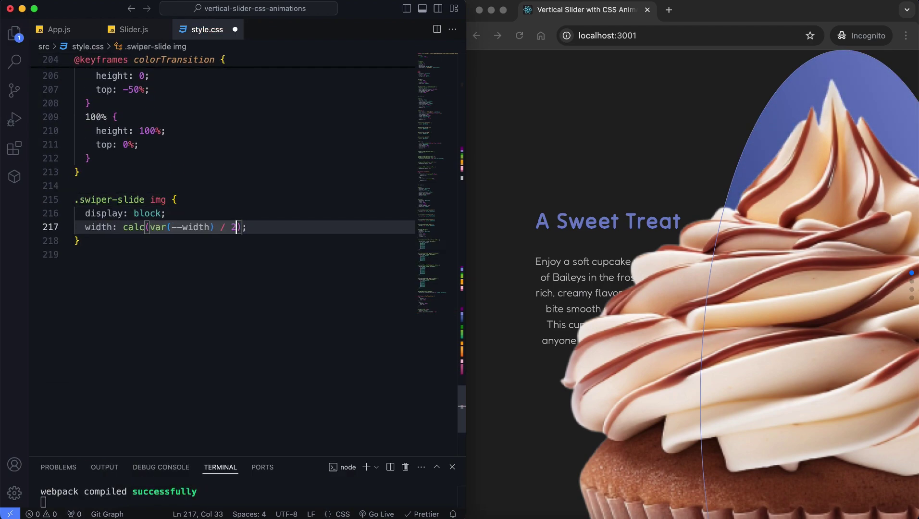
pyautogui.press('super+s')
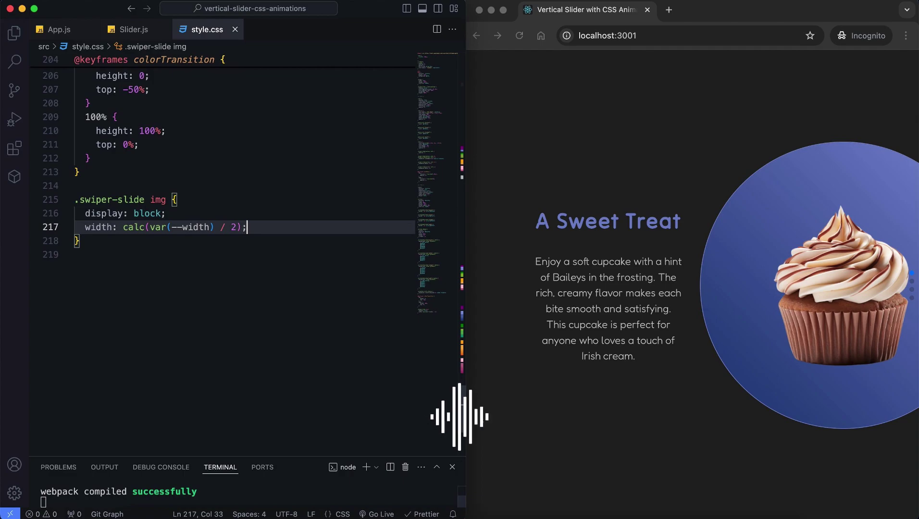
pyautogui.press('Return')
pyautogui.write('filter: dr;')
pyautogui.press('Return')
pyautogui.write('5px')
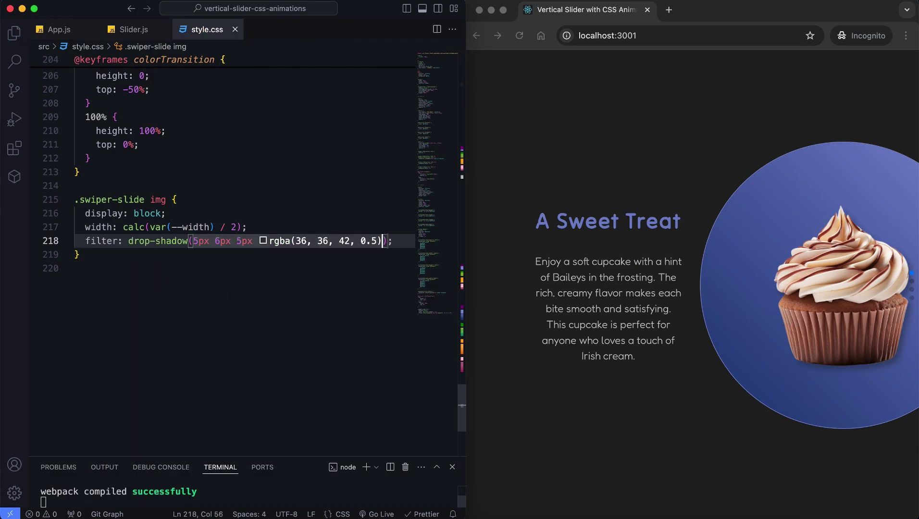
pyautogui.press('Return')
pyautogui.write('user-select: none;   opacity: 0;   z-index: 1;')
pyautogui.press('Down')
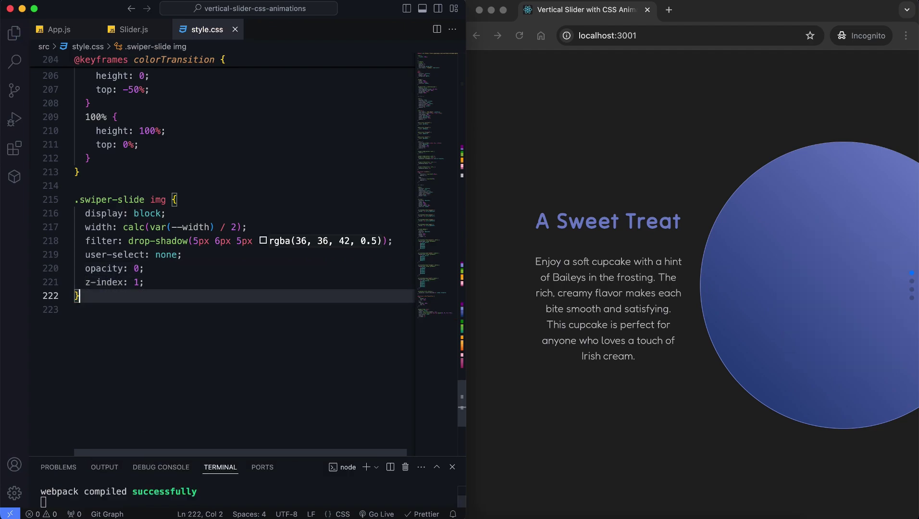
# Start a .swiper-slide-active img rule below the image rule.
pyautogui.press('Return')
pyautogui.press('Return')
pyautogui.write('.swi')
pyautogui.press('Down')
pyautogui.press('Down')
pyautogui.press('Return')
pyautogui.write('img {')
pyautogui.scroll(-3, 244, 215)
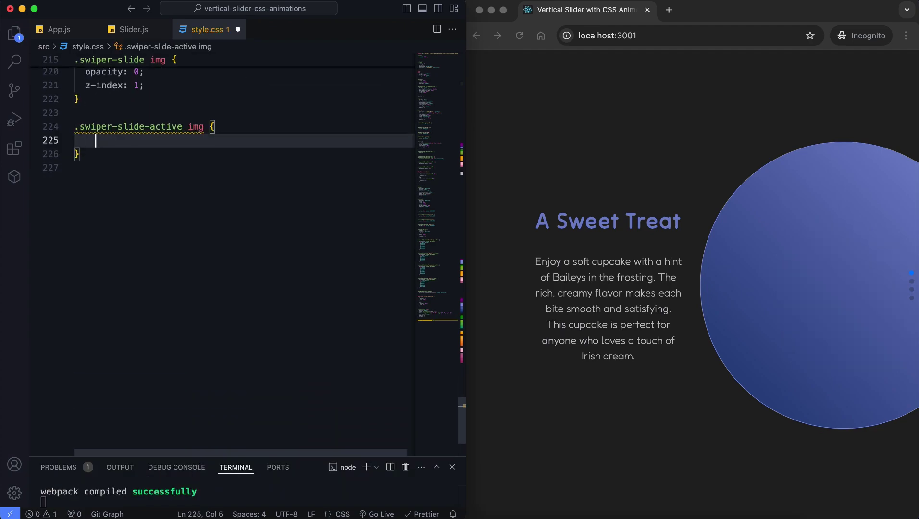
pyautogui.write('animation: itemMove;')
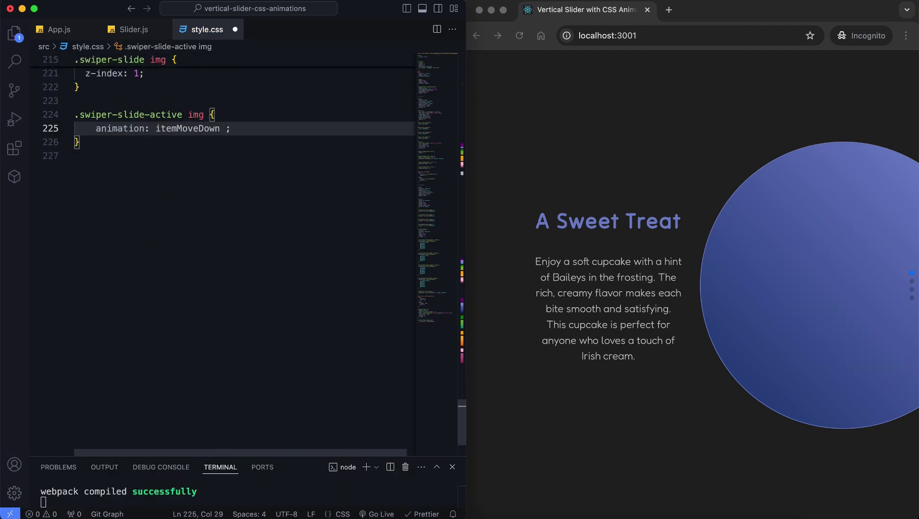
pyautogui.write('0.8s ease-in forwards 1.4s')
# Save the active image's itemMoveDown 0.8s ease-in forwards animation with 1.4s delay.
pyautogui.press('cmd+s')
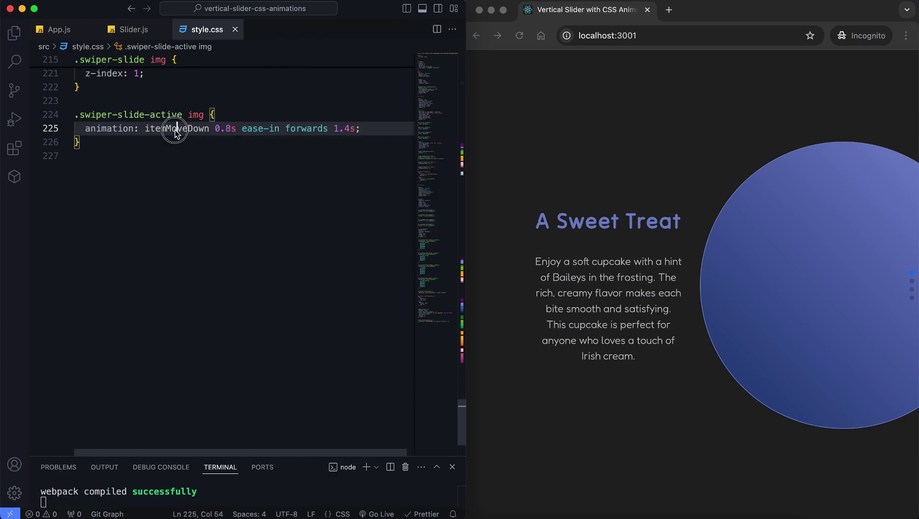
pyautogui.click(158, 203)
pyautogui.press('Return')
pyautogui.write('@keyframes itemMoveDown {')
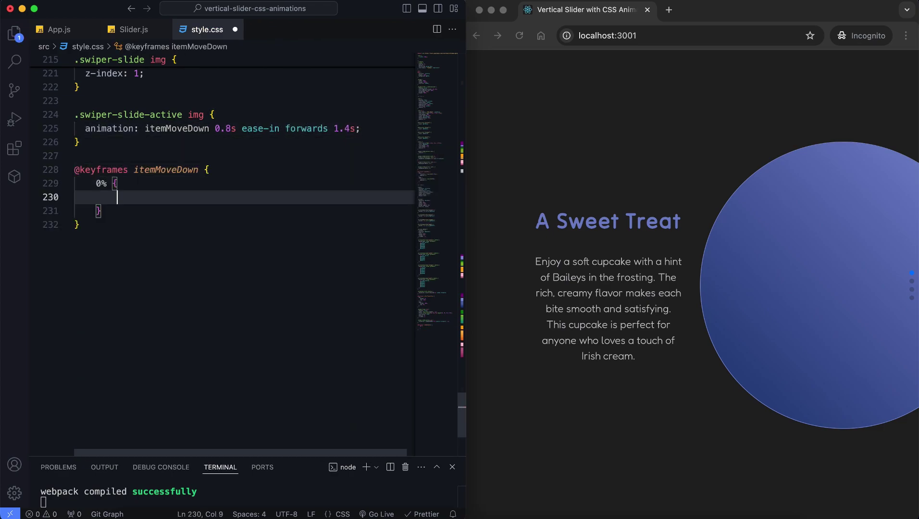
pyautogui.write('     0% {         transform: translateY(calc(var(--width) / -5));')
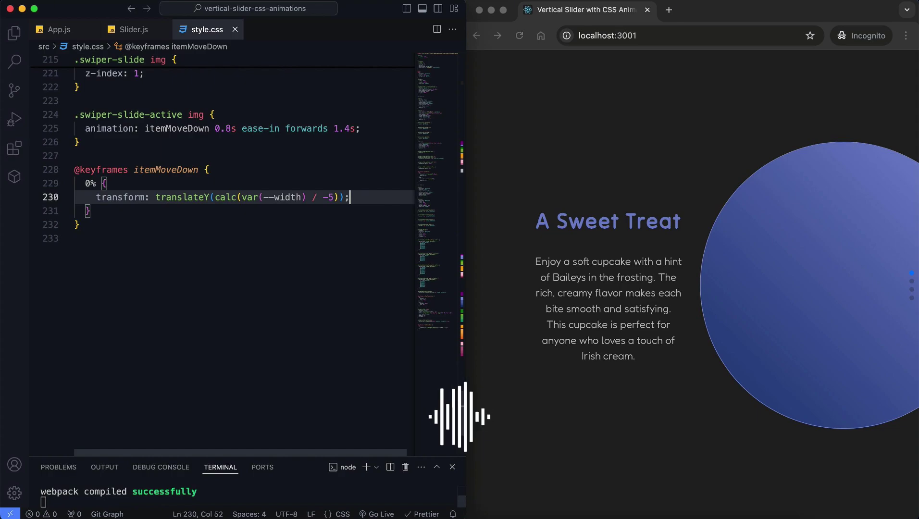
# Write the itemMoveDown 0% keyframe, translateY(calc(var(--width)/-5)) and opacity 0, and duplicate it.
pyautogui.press('Return')
pyautogui.write('opacity: 0;')
pyautogui.press('super+c')
pyautogui.press('Right')
pyautogui.press('Return')
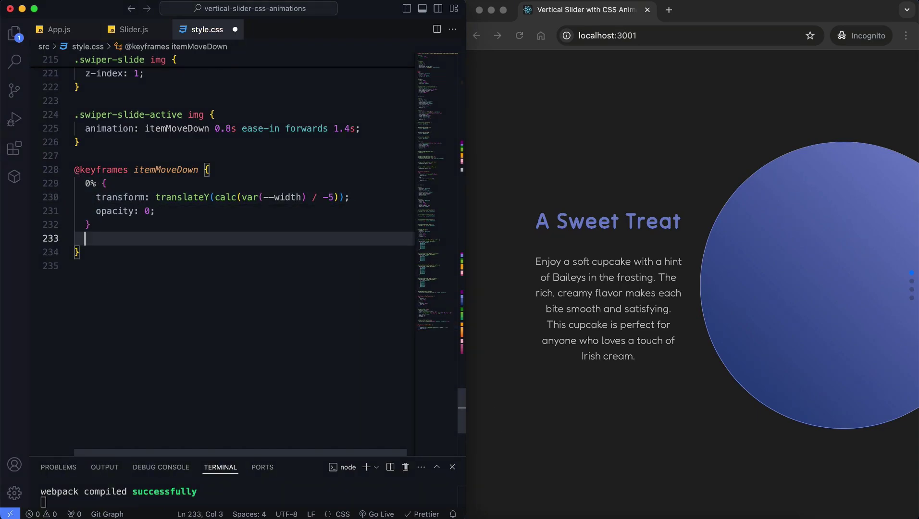
pyautogui.press('super+v')
pyautogui.press('Up')
pyautogui.press('Up')
pyautogui.press('Up')
pyautogui.press('Home')
pyautogui.write('10')
# Set the end keyframe to translateY(0) and opacity 1, then reload the browser preview.
pyautogui.moveTo(340, 254); pyautogui.dragTo(216, 253)
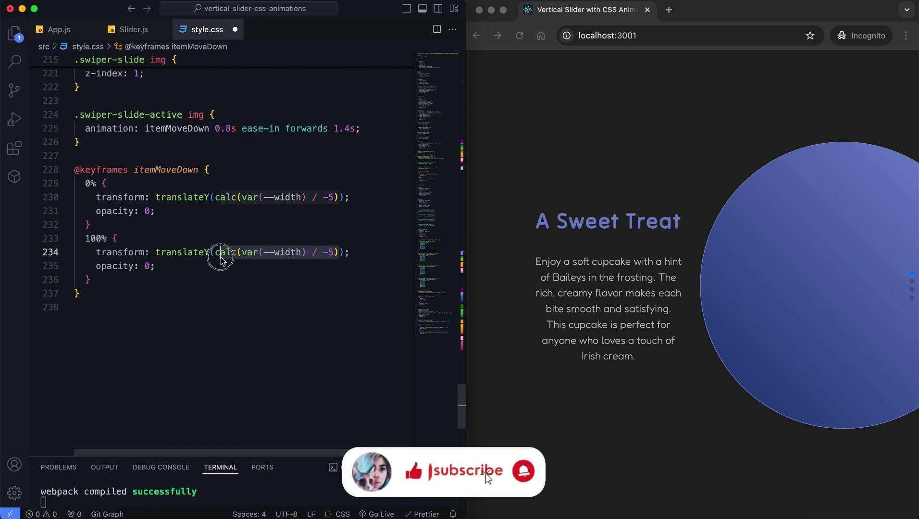
pyautogui.write('0')
pyautogui.doubleClick(148, 266)
pyautogui.write('1')
pyautogui.press('super+s')
pyautogui.click(140, 293)
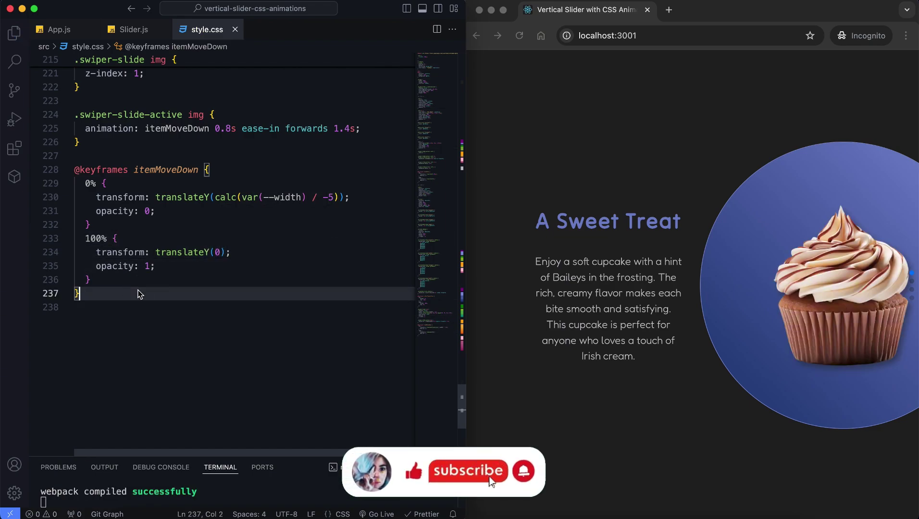
pyautogui.click(519, 35)
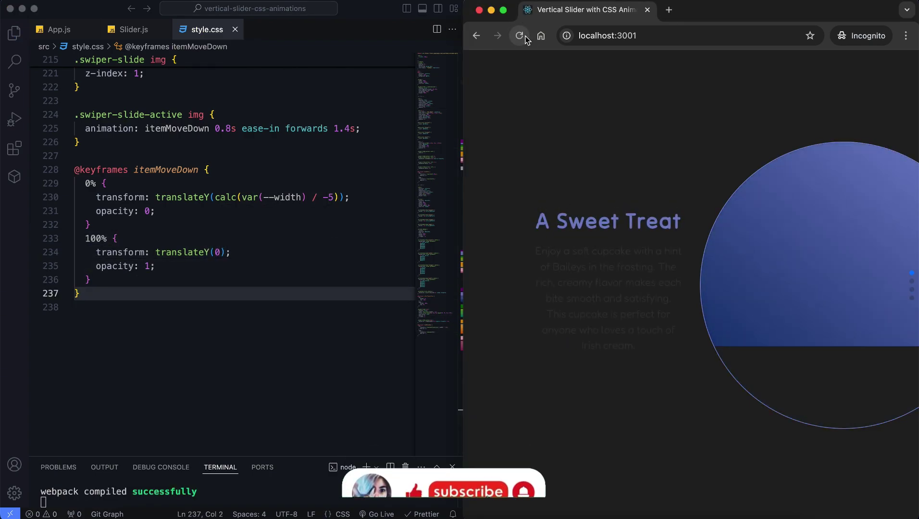
# Add .swiper-pagination-bullet: 18px size, #7e7e7e background, 50% radius, and a transition.
pyautogui.click(254, 302)
pyautogui.press('Return')
pyautogui.write('/** Pagination Bullet */')
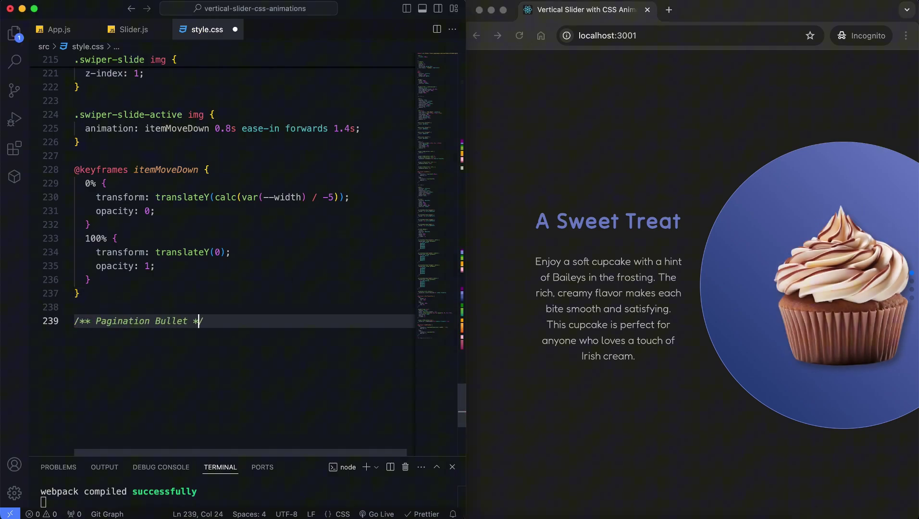
pyautogui.press('Return')
pyautogui.press('Return')
pyautogui.write('.swiper')
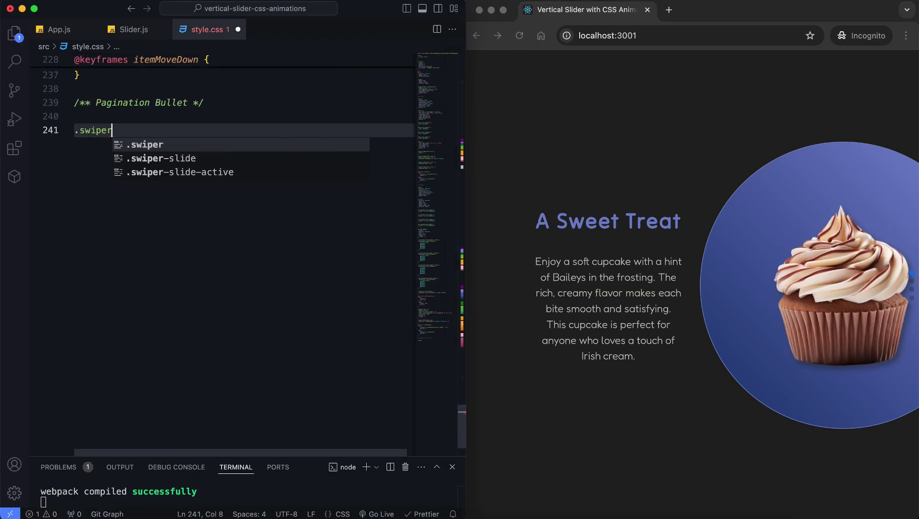
pyautogui.write('let {')
pyautogui.press('Return')
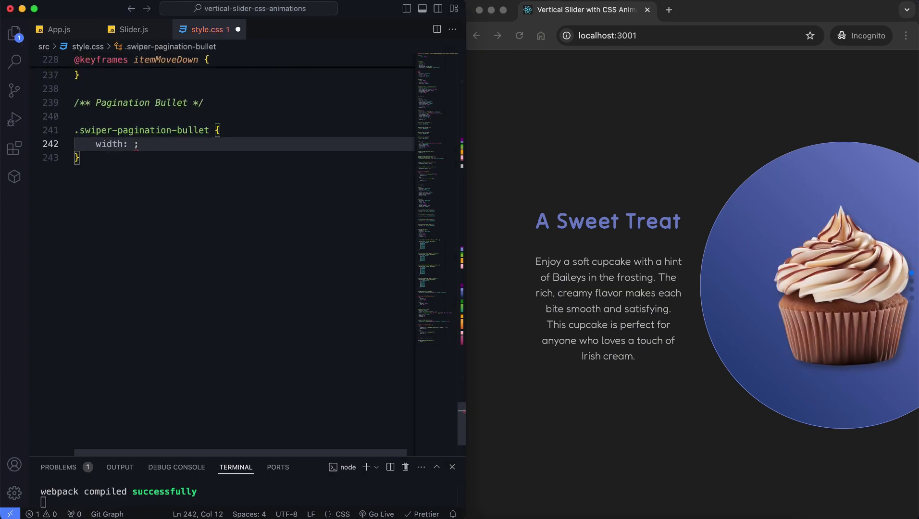
pyautogui.write('18px')
pyautogui.press('Tab')
pyautogui.press('Return')
pyautogui.write('height: 18px')
pyautogui.press('Tab')
pyautogui.press('Return')
pyautogui.write('background-color: #')
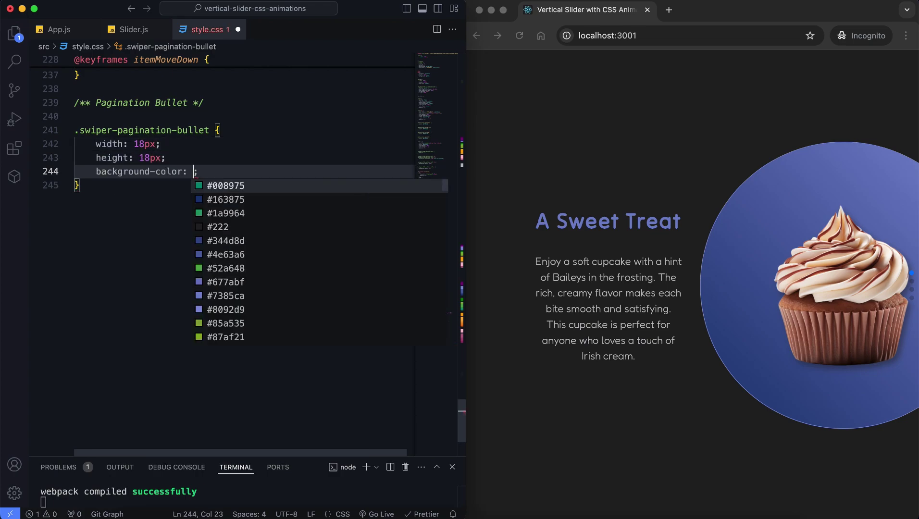
pyautogui.write('7e7e7e')
pyautogui.press('Return')
pyautogui.write('border-radius: 50%')
pyautogui.press('Tab')
pyautogui.press('Return')
pyautogui.write('tr')
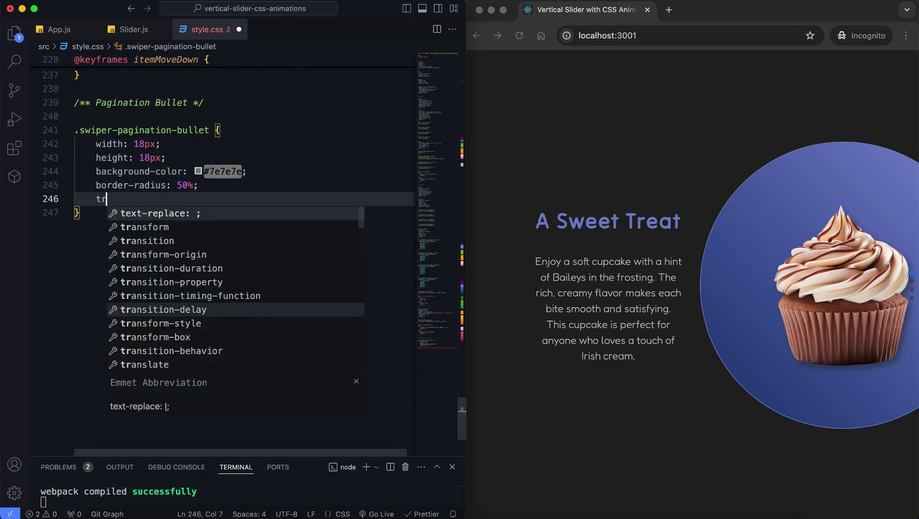
pyautogui.write('ansition: all 0.6s ease-in-out')
# Add .swiper-pagination-bullet-active with height 36px, #717271 background and 14px border radius.
pyautogui.press('Down')
pyautogui.press('Return')
pyautogui.press('Return')
pyautogui.write('.')
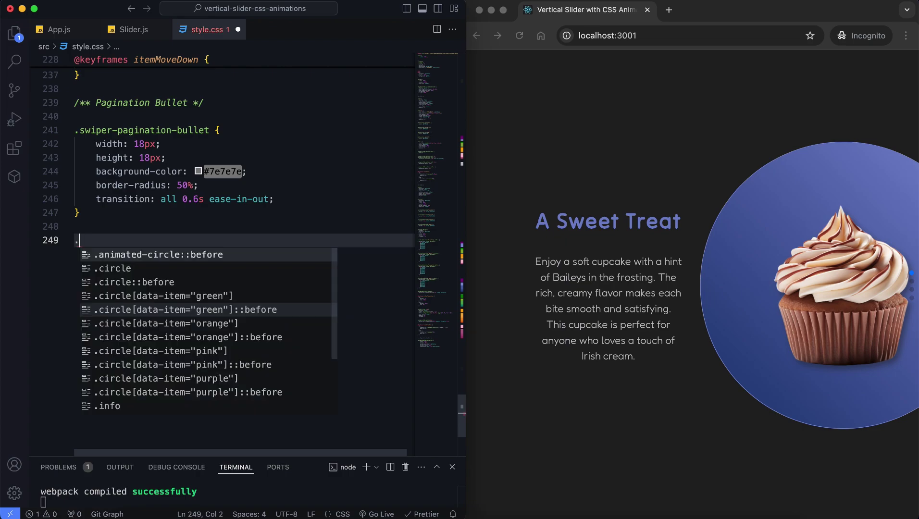
pyautogui.write('swiper-pagination-bullet-active {')
pyautogui.press('Return')
pyautogui.write('height: 36px')
pyautogui.press('Tab')
pyautogui.press('Return')
pyautogui.write('bac')
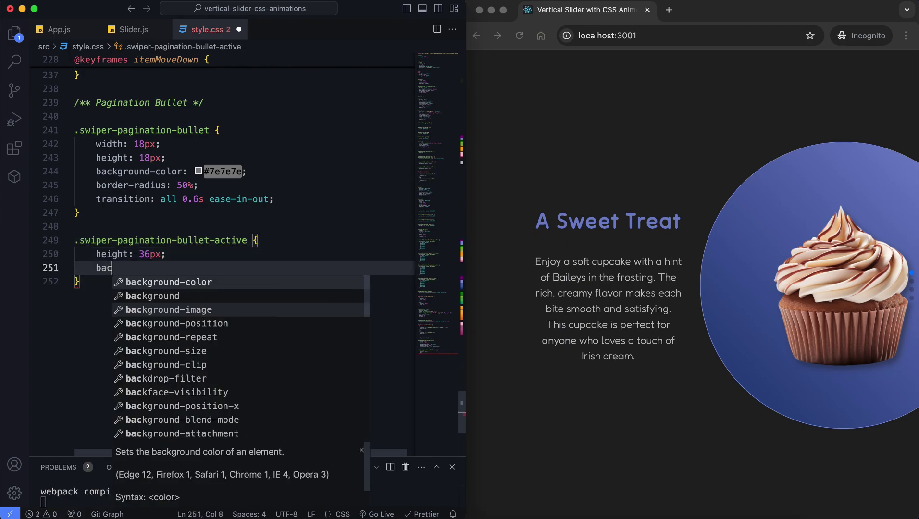
pyautogui.press('Return')
pyautogui.write('#717271;')
pyautogui.press('Return')
pyautogui.write('border-radius: ')
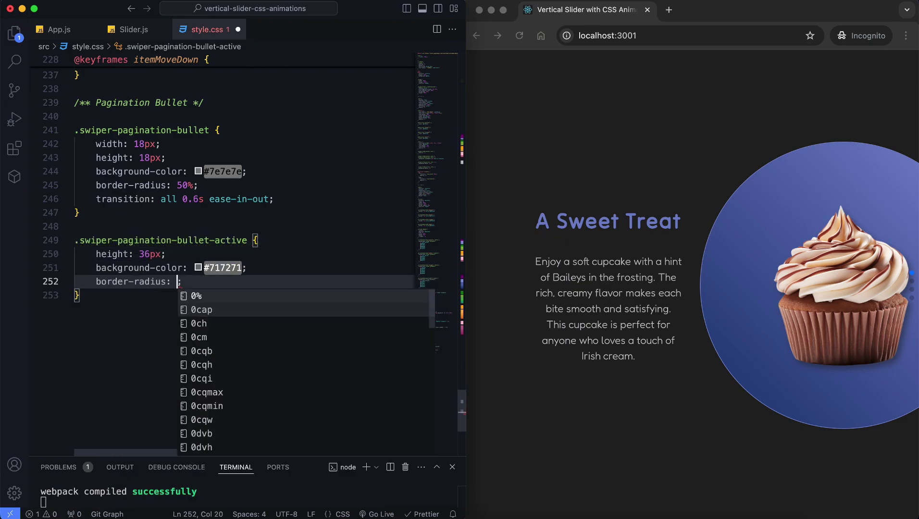
pyautogui.write('14px')
pyautogui.press('Down')
pyautogui.press('Return')
pyautogui.press('Return')
pyautogui.write('ueries')
pyautogui.press('Down')
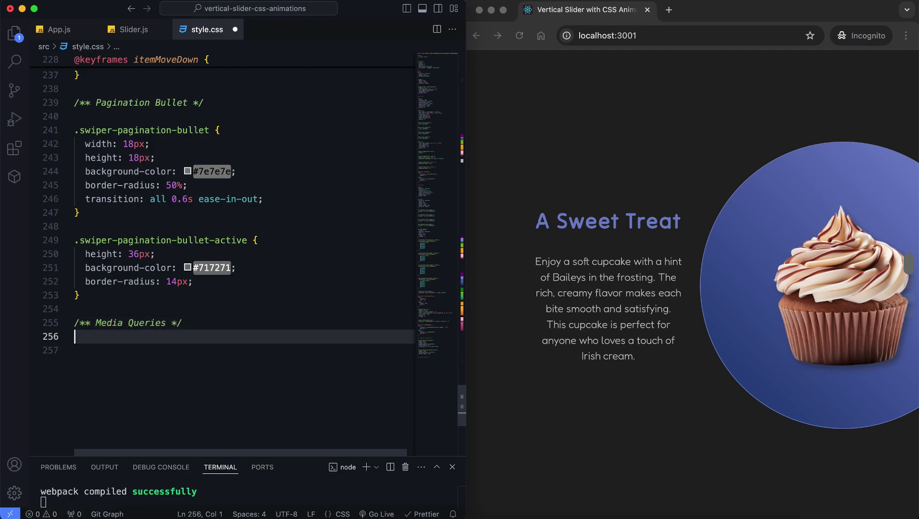
pyautogui.press('Return')
pyautogui.write('@media (ma')
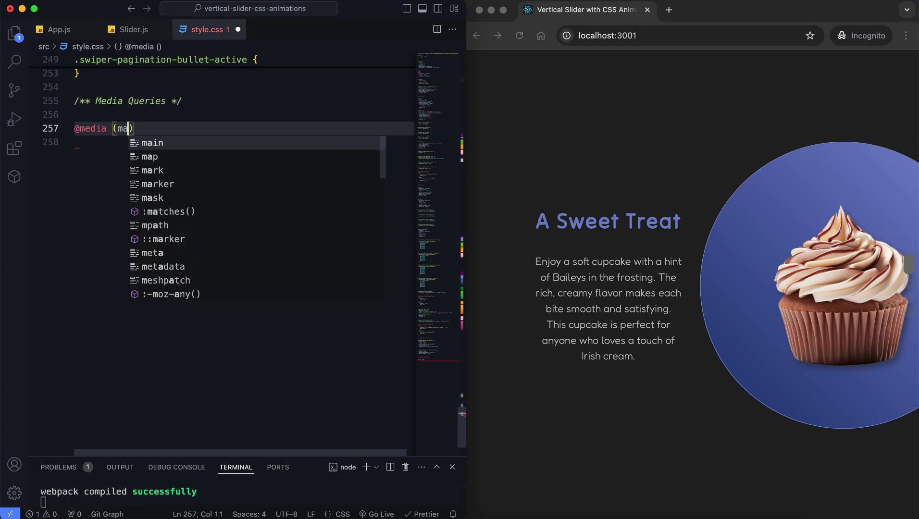
pyautogui.write('x-width: 1250px')
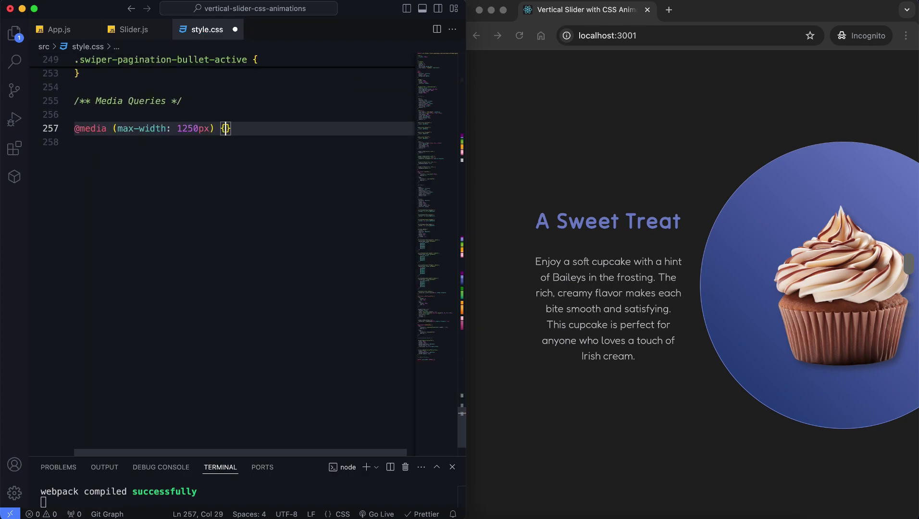
pyautogui.hotkey('shift', 'alt', 'Down')
pyautogui.hotkey('shift', 'alt', 'Down')
pyautogui.hotkey('shift', 'alt', 'Down')
pyautogui.hotkey('shift', 'alt', 'Down')
pyautogui.click(193, 143)
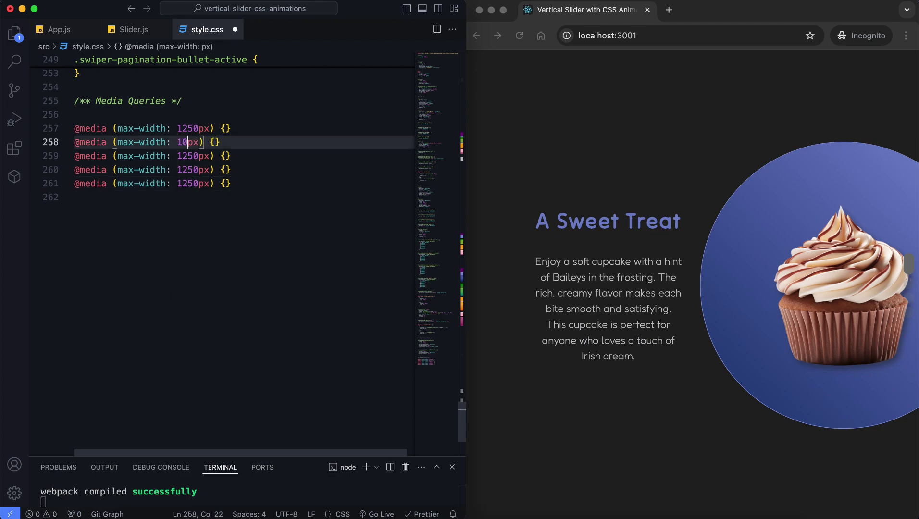
pyautogui.click(192, 155)
pyautogui.press('BackSpace')
pyautogui.click(193, 172)
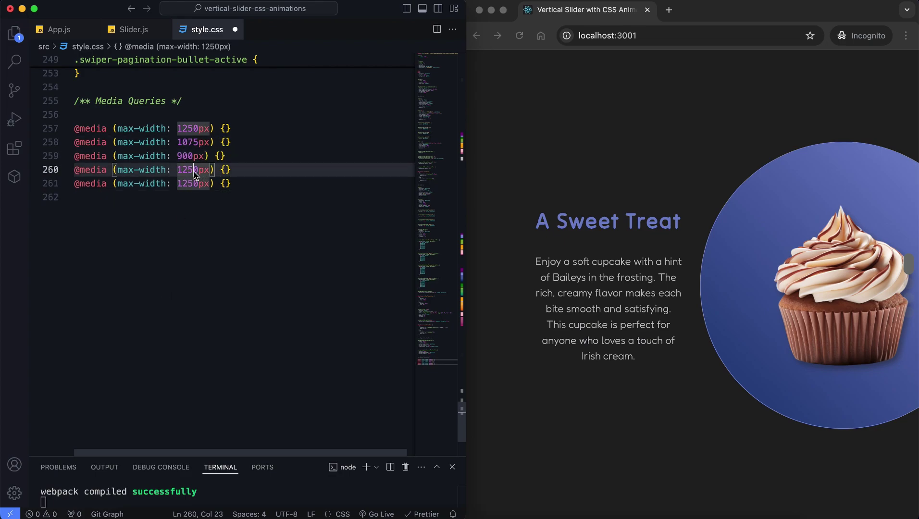
pyautogui.write('9')
pyautogui.click(198, 184)
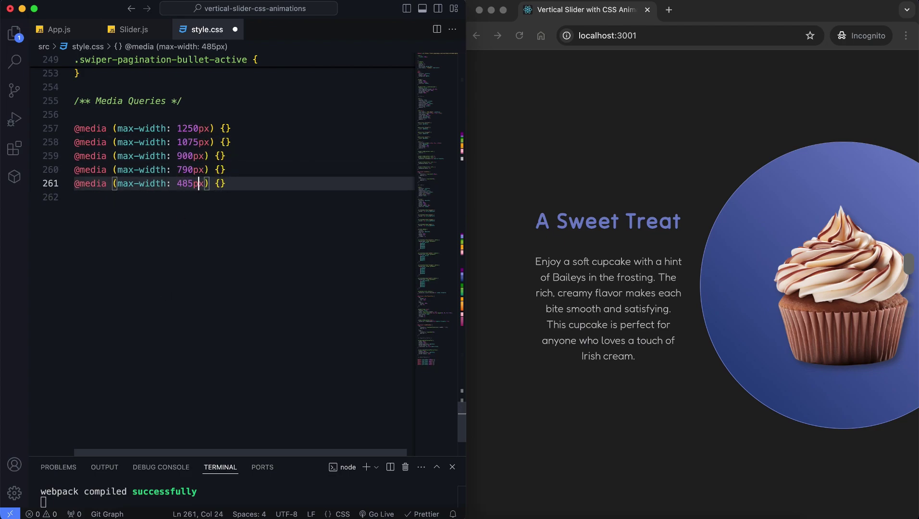
pyautogui.scroll(3, 237, 179)
# Give .info padding-left 90px inside the 1250px media query.
pyautogui.click(227, 154)
pyautogui.press('Return')
pyautogui.write('.inf')
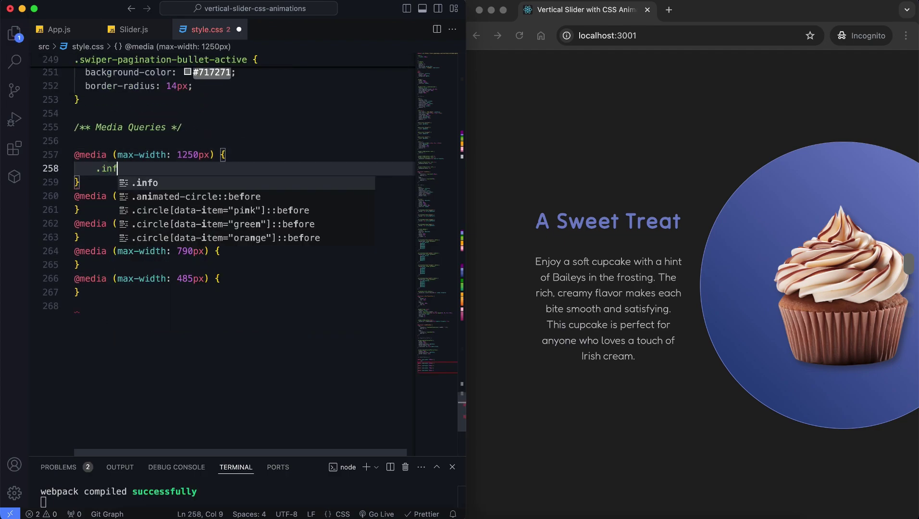
pyautogui.write('o {')
pyautogui.press('Return')
pyautogui.write('padding-left: 90px;')
pyautogui.hotkey('ctrl', 's')
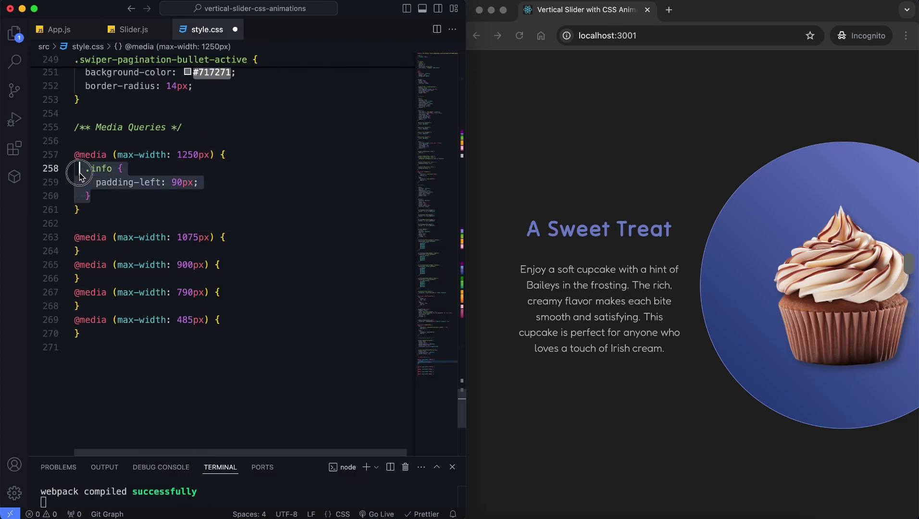
# In the 1075px query, set --width 400px, slide-container column-gap 20px and .info padding 60px.
pyautogui.press('Return')
pyautogui.write(':root {')
pyautogui.press('Return')
pyautogui.write('--width: 400px;')
pyautogui.press('Down')
pyautogui.press('Return')
pyautogui.press('Return')
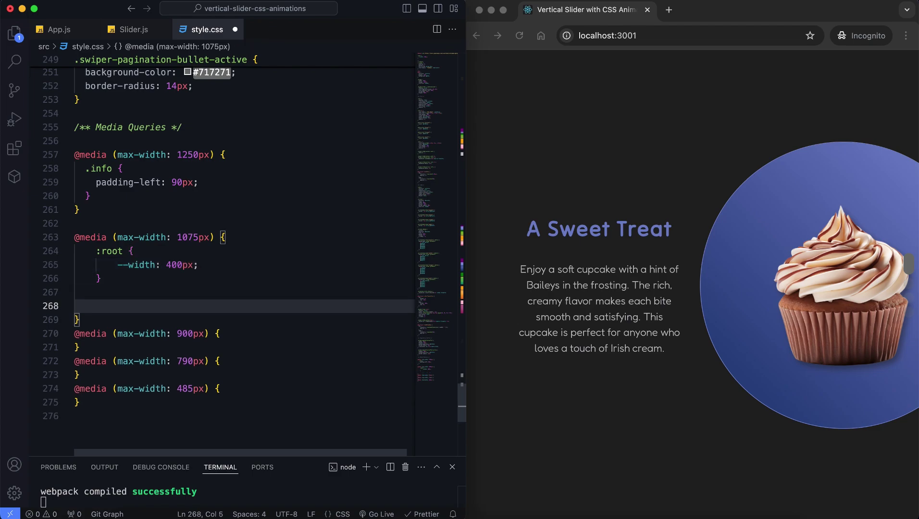
pyautogui.write('.swiper-slide .slide-container {')
pyautogui.press('Return')
pyautogui.write('column-gap: 20px;')
pyautogui.press('Down')
pyautogui.press('Return')
pyautogui.press('Return')
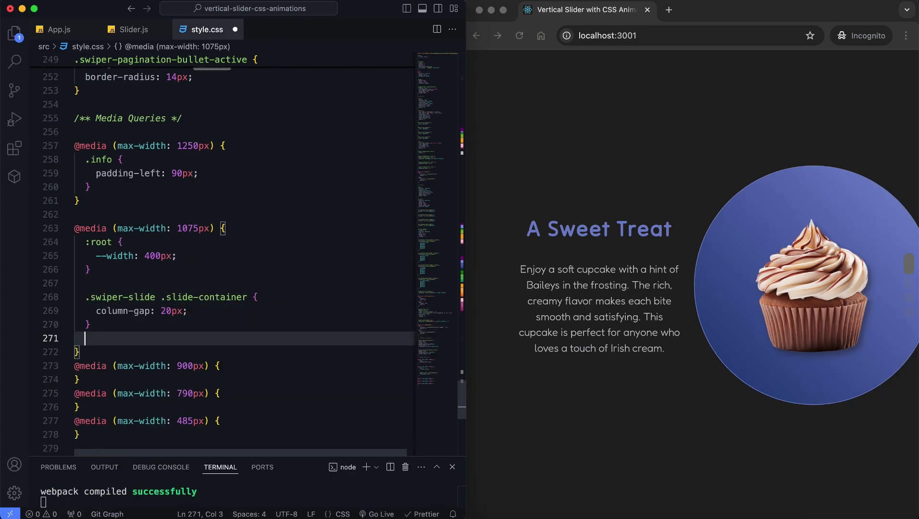
pyautogui.write('.info {')
pyautogui.press('Return')
pyautogui.write('padding-left: 60px;')
pyautogui.press('Escape')
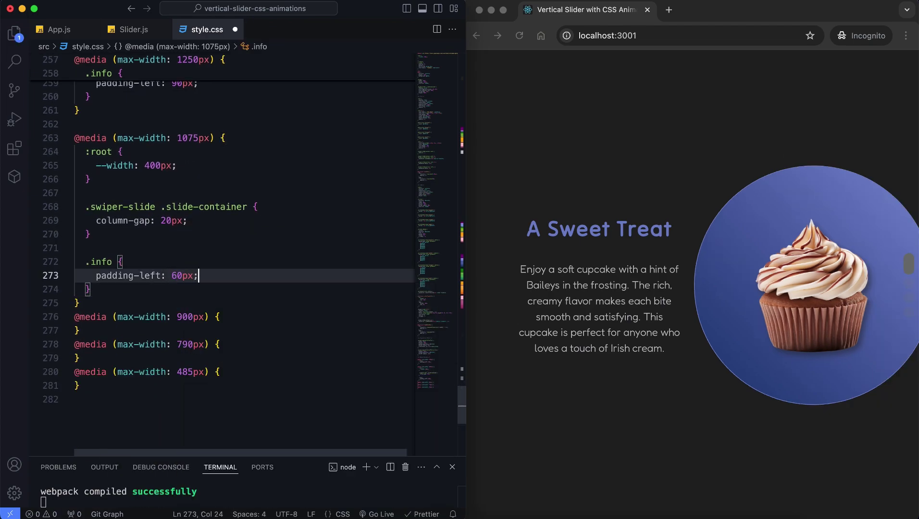
pyautogui.press('Down')
pyautogui.press('Down')
pyautogui.press('Return')
pyautogui.scroll(-3, 244, 216)
# Copy the 1075px query's three rules into the 900px query.
pyautogui.click(246, 210)
pyautogui.press('Return')
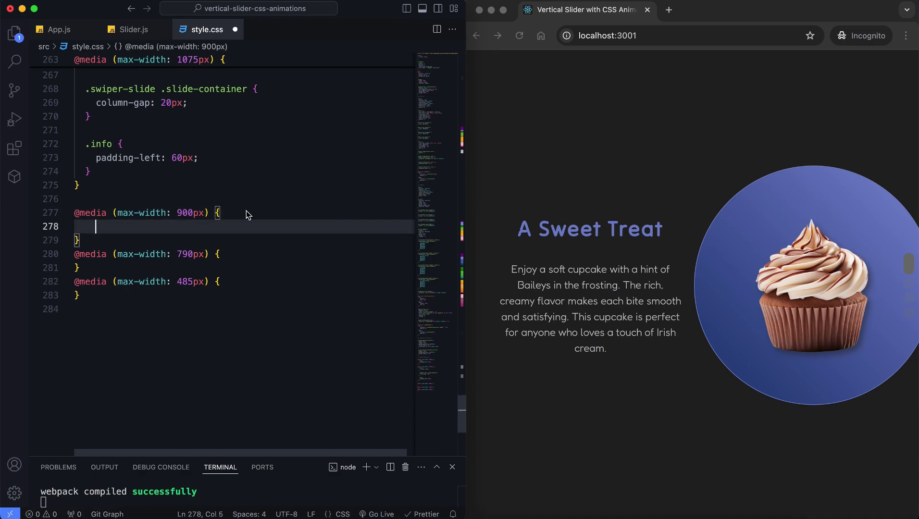
pyautogui.scroll(1, 107, 226)
pyautogui.moveTo(106, 226); pyautogui.dragTo(72, 93)
pyautogui.press('cmd+c')
pyautogui.click(227, 279)
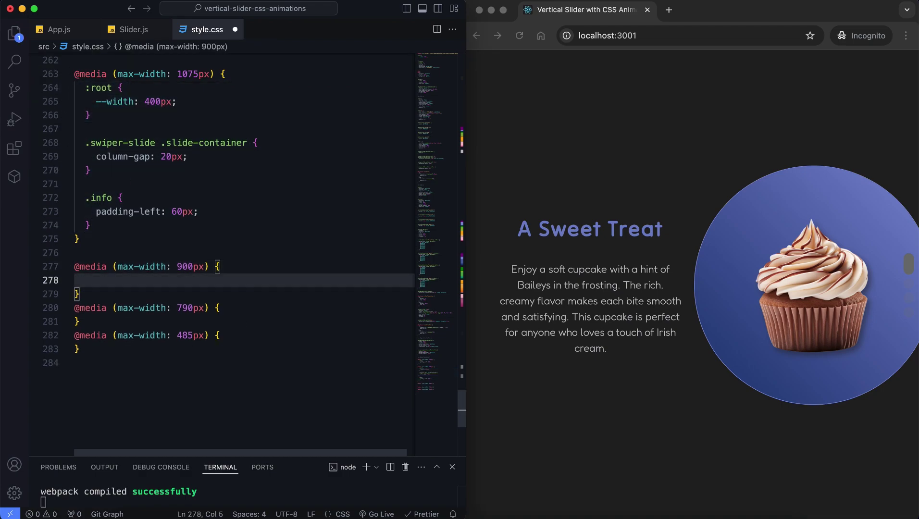
pyautogui.press('cmd+v')
# In the 900px query, drop the gap rule and reduce width to 360px and padding to 30px.
pyautogui.moveTo(101, 324); pyautogui.dragTo(74, 298)
pyautogui.press('BackSpace')
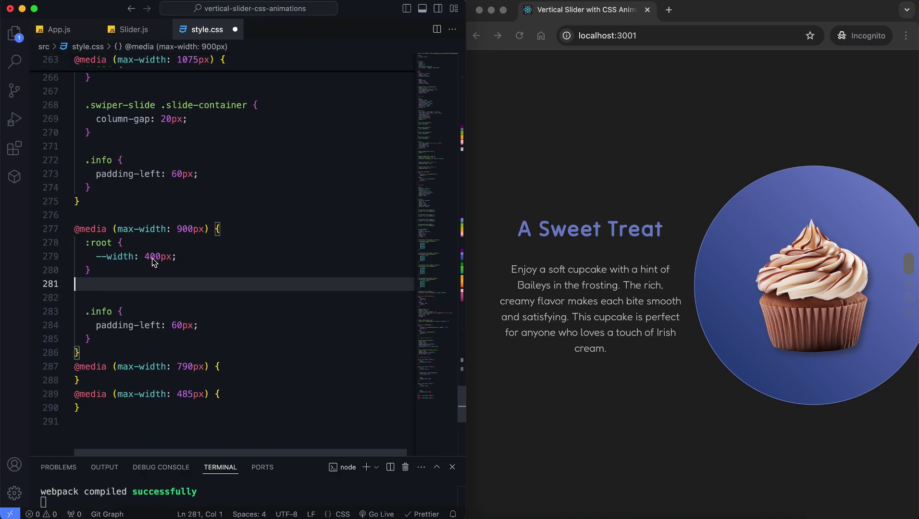
pyautogui.click(155, 256)
pyautogui.press('BackSpace')
pyautogui.click(171, 325)
pyautogui.press('BackSpace')
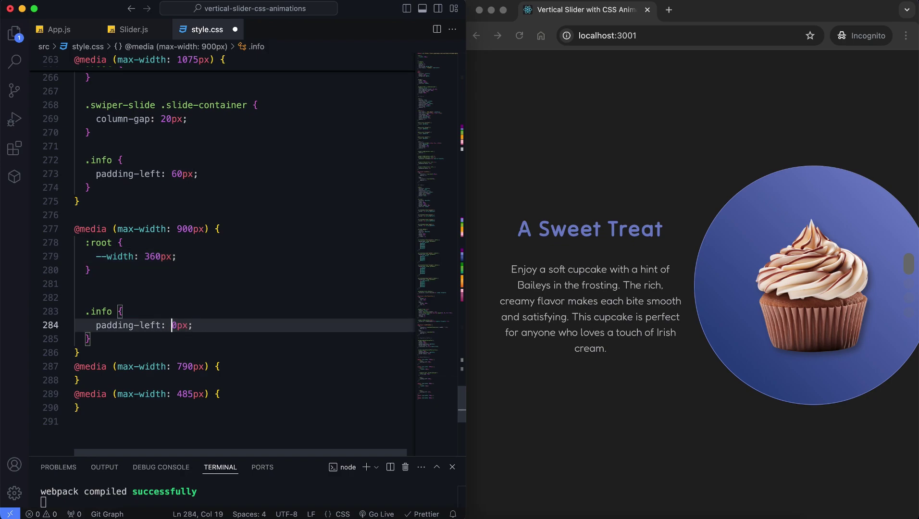
pyautogui.write('3')
pyautogui.click(81, 351)
pyautogui.press('Return')
pyautogui.scroll(-5, 215, 287)
# Give the 790px slide container a one-column grid with row sizes, grid areas and padding.
pyautogui.press('Down')
pyautogui.press('End')
pyautogui.press('Return')
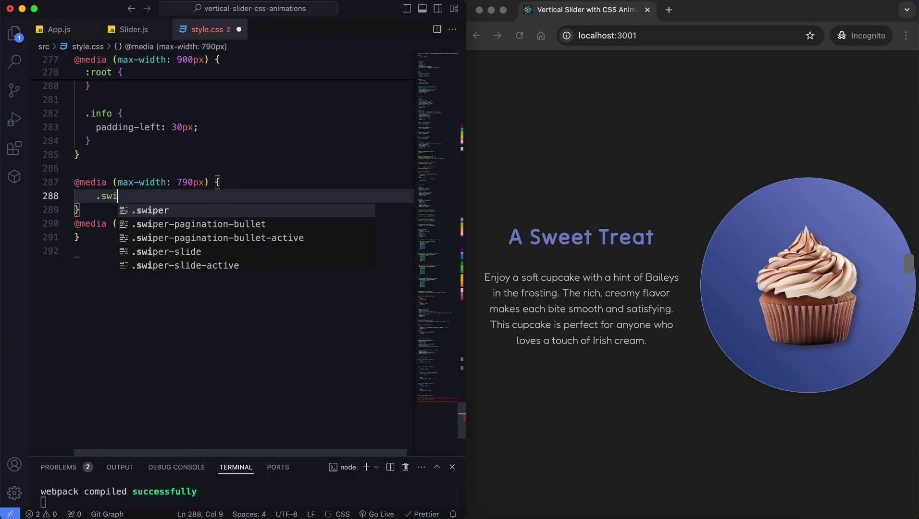
pyautogui.write('.swiper-slide .slide-container {')
pyautogui.press('Return')
pyautogui.write('grid-template-columns: 100%')
pyautogui.press('Return')
pyautogui.write('grid-template-rows: 60% 4')
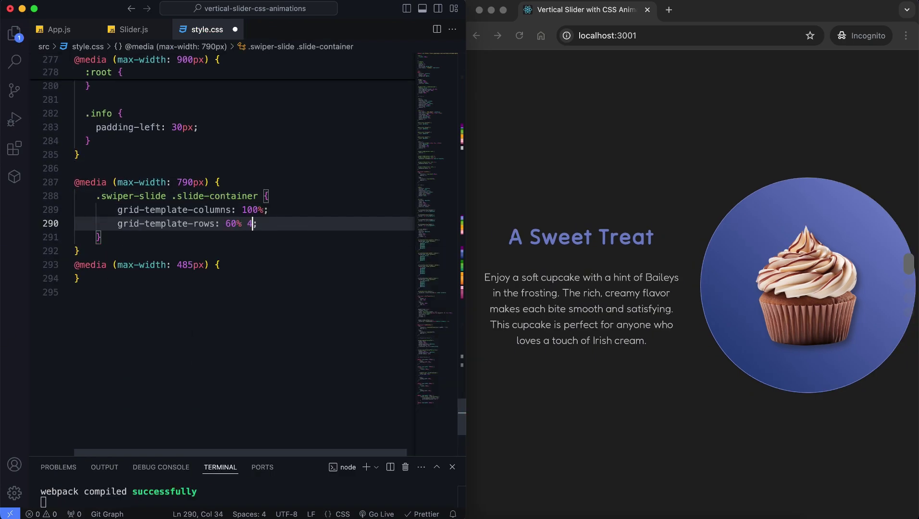
pyautogui.write('0%')
pyautogui.hotkey('ctrl', 's')
pyautogui.press('End')
pyautogui.press('Return')
pyautogui.write('column-gap: 0;     grid-template-areas:     "item"')
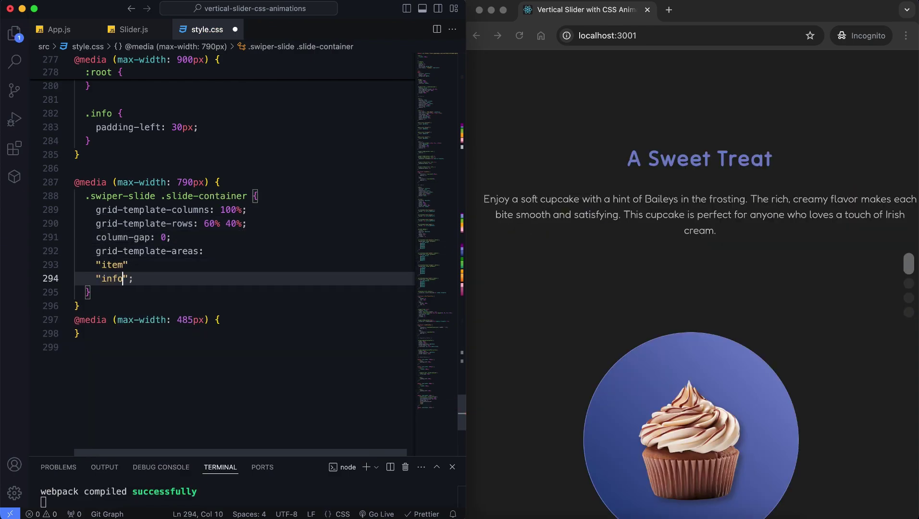
pyautogui.press('End')
pyautogui.press('Return')
pyautogui.write('padding: 30px;')
# Add .item and .info rules assigning the item and info grid areas.
pyautogui.press('Down')
pyautogui.press('End')
pyautogui.press('Return')
pyautogui.press('Return')
pyautogui.write('.item {     grid-area: item;')
pyautogui.press('Down')
pyautogui.press('End')
pyautogui.press('Return')
pyautogui.press('Return')
pyautogui.write('.i')
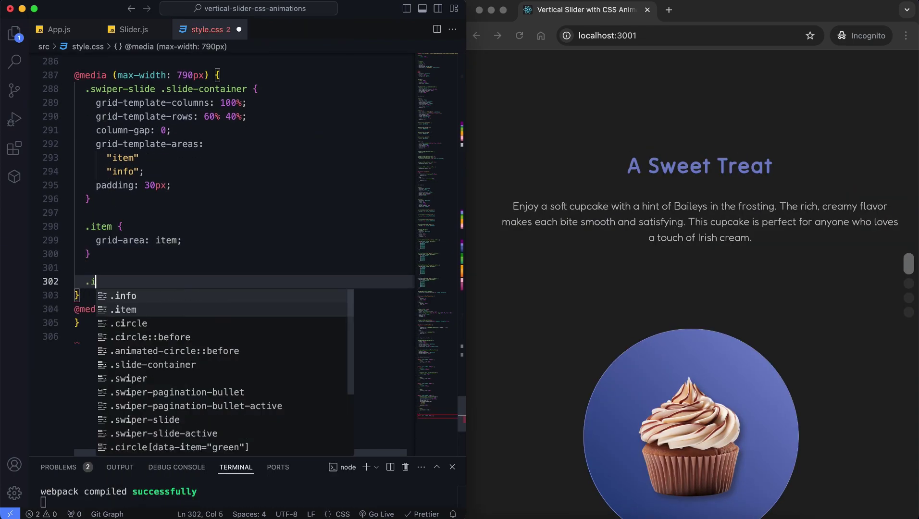
pyautogui.write('nfo {     grid-area: info;')
pyautogui.press('cmd+s')
# Change the grid row split to 60% 35%.
pyautogui.click(236, 128)
pyautogui.press('BackSpace')
pyautogui.press('BackSpace')
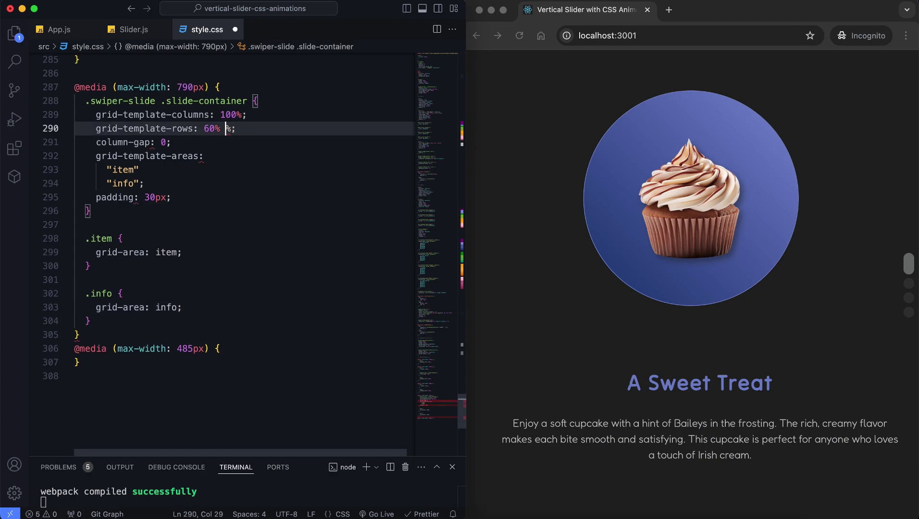
pyautogui.press('super+s')
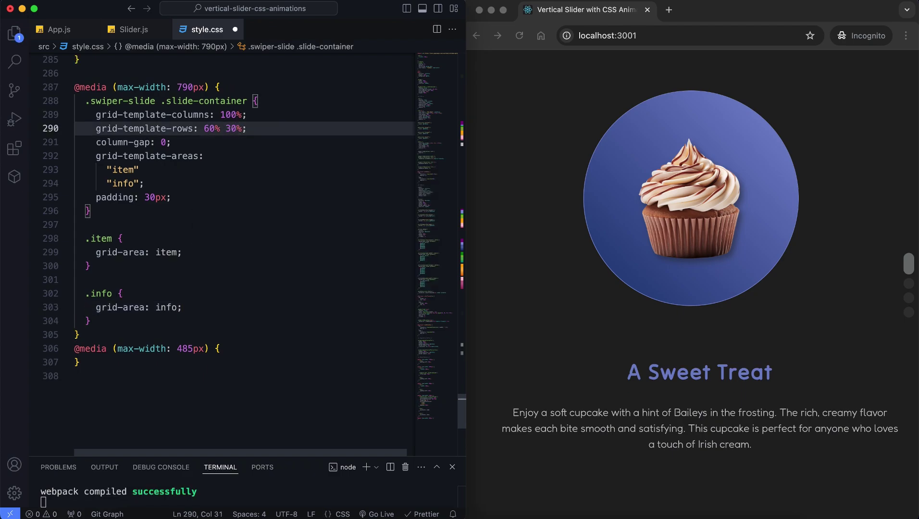
pyautogui.press('super+s')
pyautogui.write('5')
pyautogui.press('super+s')
# Extend the .info rule and add an .info h1 size rule in the 790px query.
pyautogui.click(183, 307)
pyautogui.press('Return')
pyautogui.write('padding-left: 0;')
pyautogui.press('super+s')
pyautogui.press('Down')
pyautogui.press('Return')
pyautogui.press('Return')
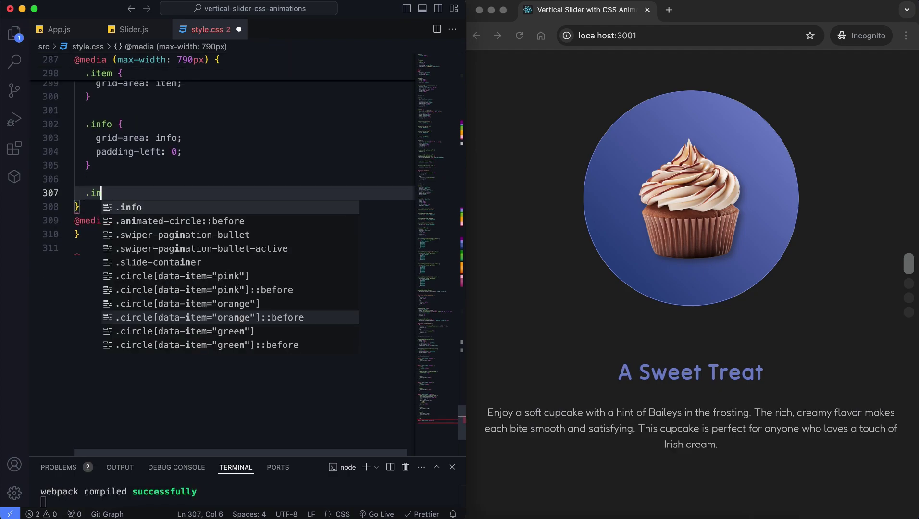
pyautogui.write('.info h1 {     margin-bottom: 16px;     width: unset;     line-height: 1.')
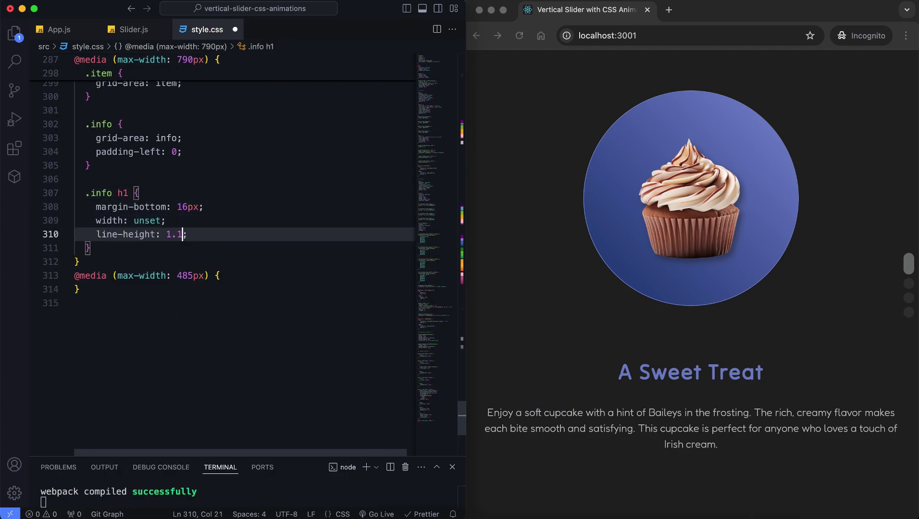
pyautogui.write('1;')
pyautogui.press('Down')
pyautogui.press('Return')
pyautogui.press('Return')
pyautogui.write('.sw')
# Shrink the pagination bullets and add an active-bullet rule for small screens.
pyautogui.press('Down')
pyautogui.press('Return')
pyautogui.write('{ width: 14px;')
pyautogui.hotkey('shift', 'alt', 'Down')
pyautogui.write('heig: 14px;')
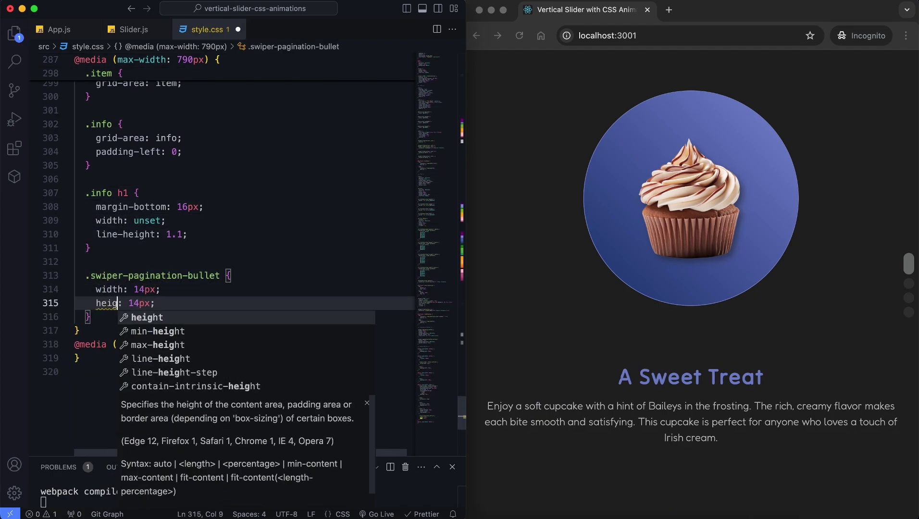
pyautogui.scroll(-3, 133, 324)
pyautogui.press('Return')
pyautogui.press('Return')
pyautogui.write('.sw')
pyautogui.press('Down')
pyautogui.press('Down')
pyautogui.press('Return')
pyautogui.write('{ height: 28px;')
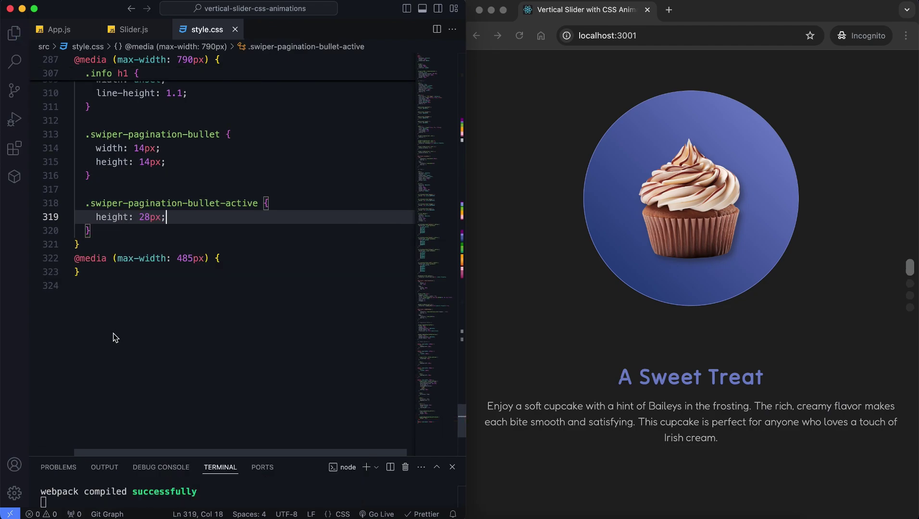
# In the 485px query, set --width to 280px and paragraph line-height to 1.4.
pyautogui.press('Down')
pyautogui.press('Down')
pyautogui.press('Return')
pyautogui.press('Down')
pyautogui.press('End')
pyautogui.press('Return')
pyautogui.scroll(-3, 114, 337)
pyautogui.write(':')
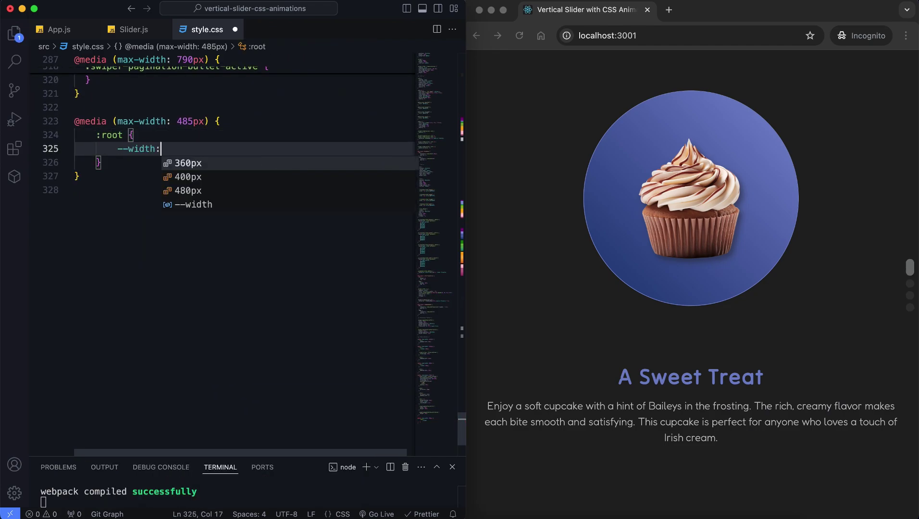
pyautogui.write('root {     --width: 280px;')
pyautogui.press('Down')
pyautogui.press('Return')
pyautogui.press('Return')
pyautogui.write('.info p {     line-height: 1')
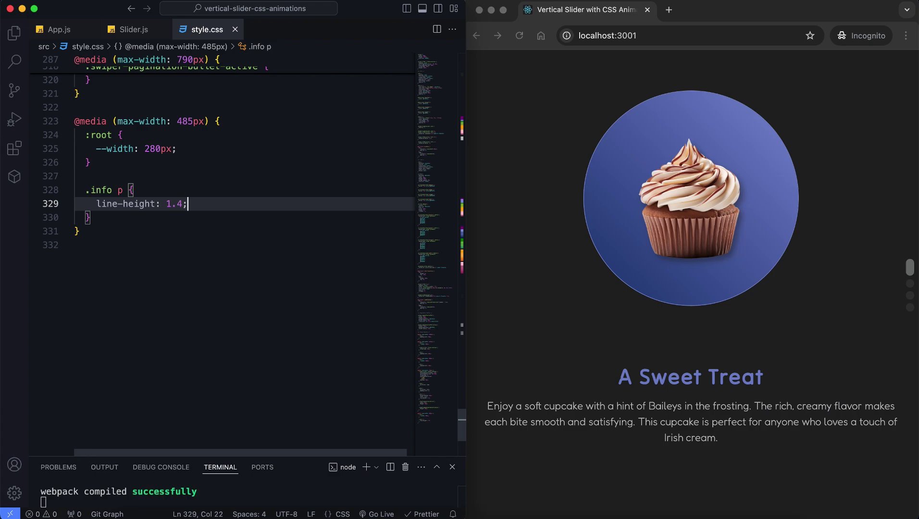
# Focus the Chrome preview to scroll through the green and orange stacked slides.
pyautogui.click(794, 356)
pyautogui.scroll(-1, 793, 356)
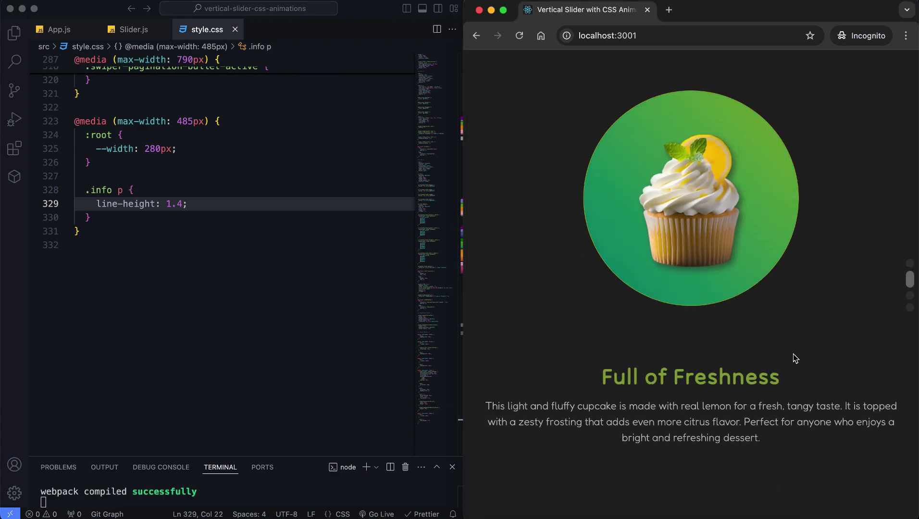
pyautogui.scroll(-1, 793, 356)
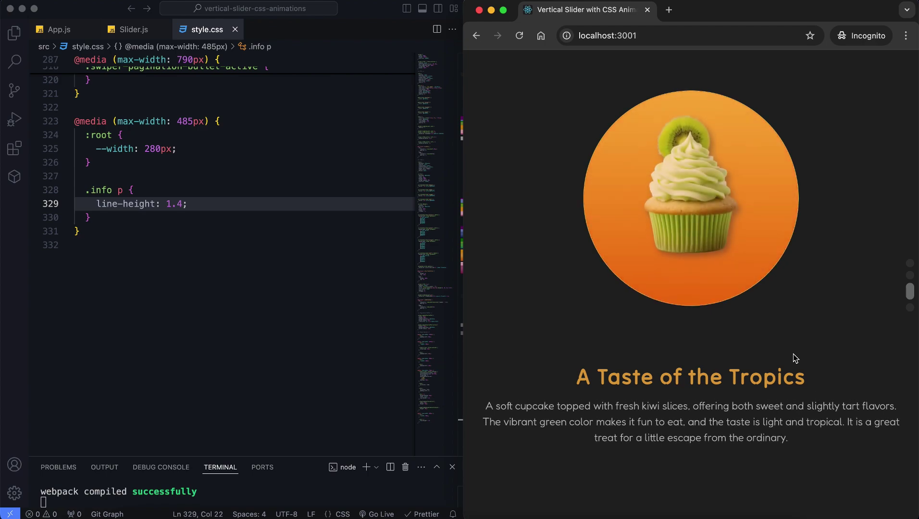